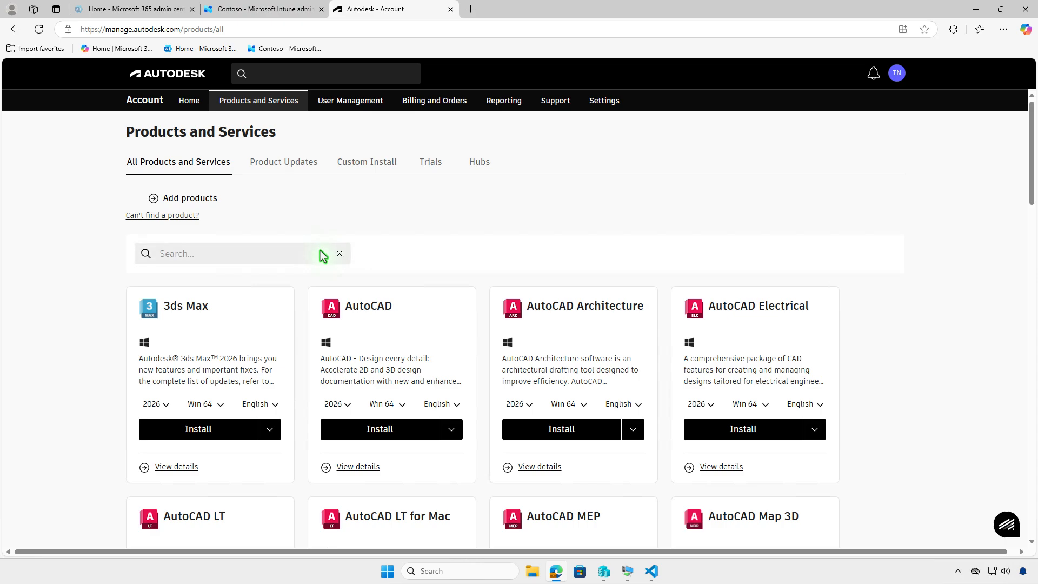
pyautogui.click(323, 255)
# Step: Search the Autodesk products for "mec" to find AutoCAD Mechanical
pyautogui.write('mec')
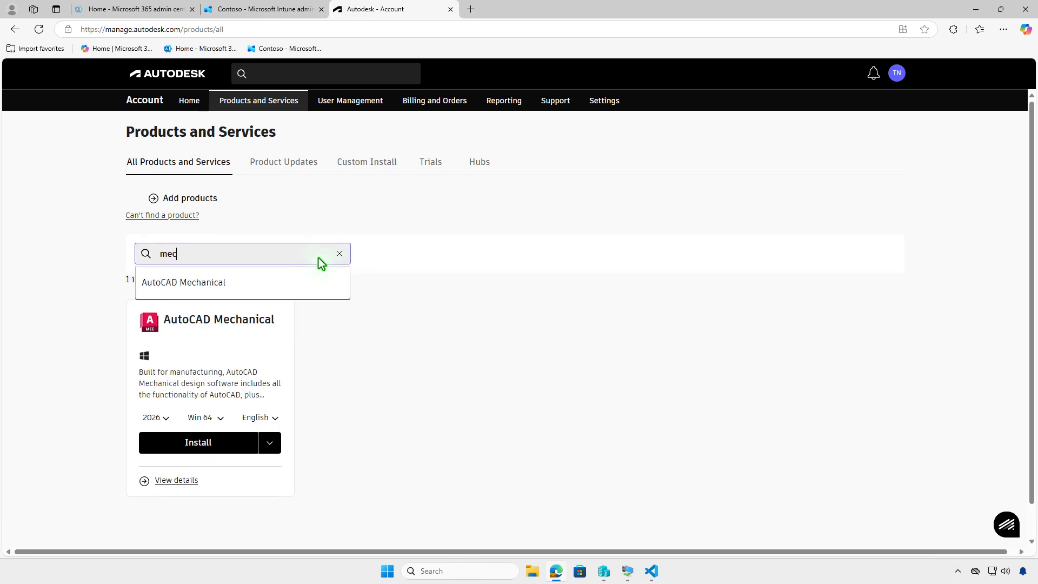
pyautogui.click(328, 322)
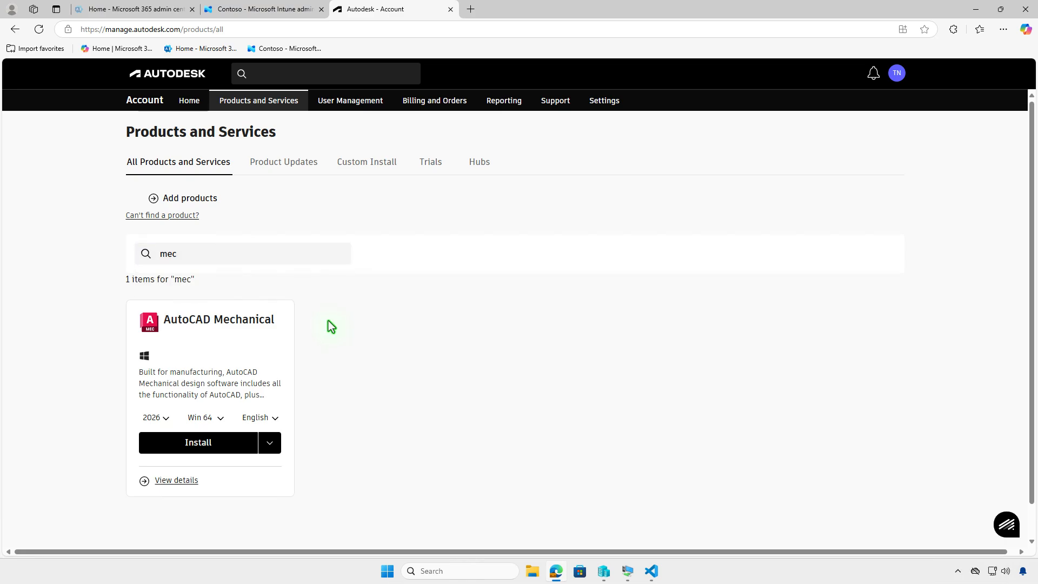
# Step: Check the available AutoCAD Mechanical versions, keep 2026, and download its Win 64 English installer instead of installing directly
pyautogui.click(166, 417)
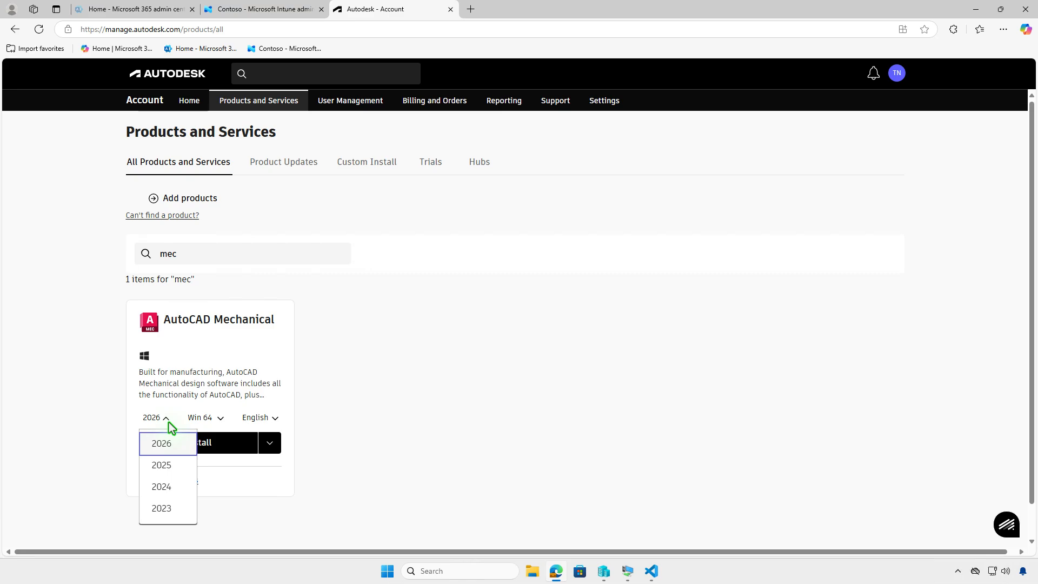
pyautogui.click(168, 423)
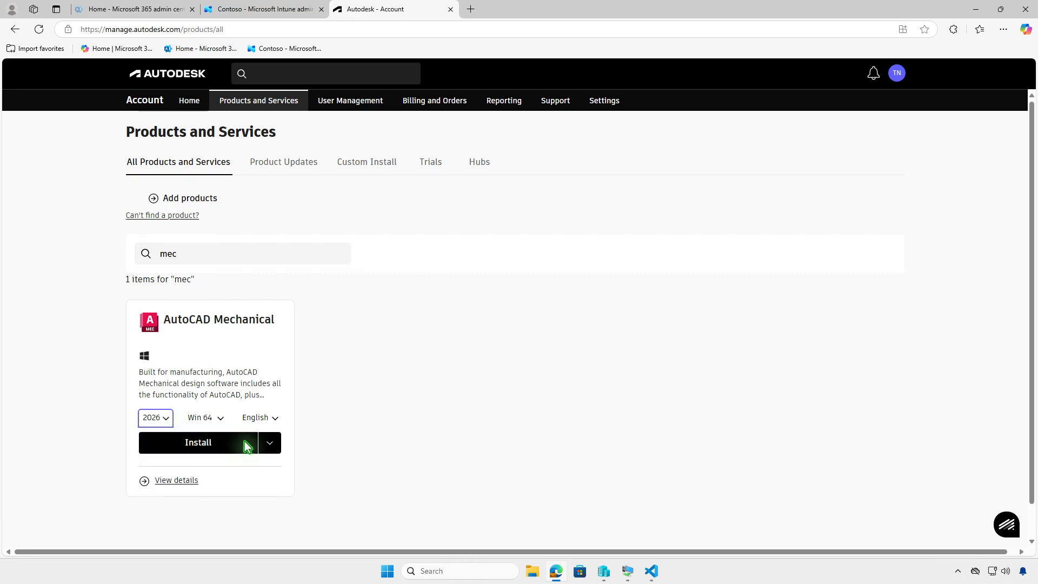
pyautogui.click(264, 444)
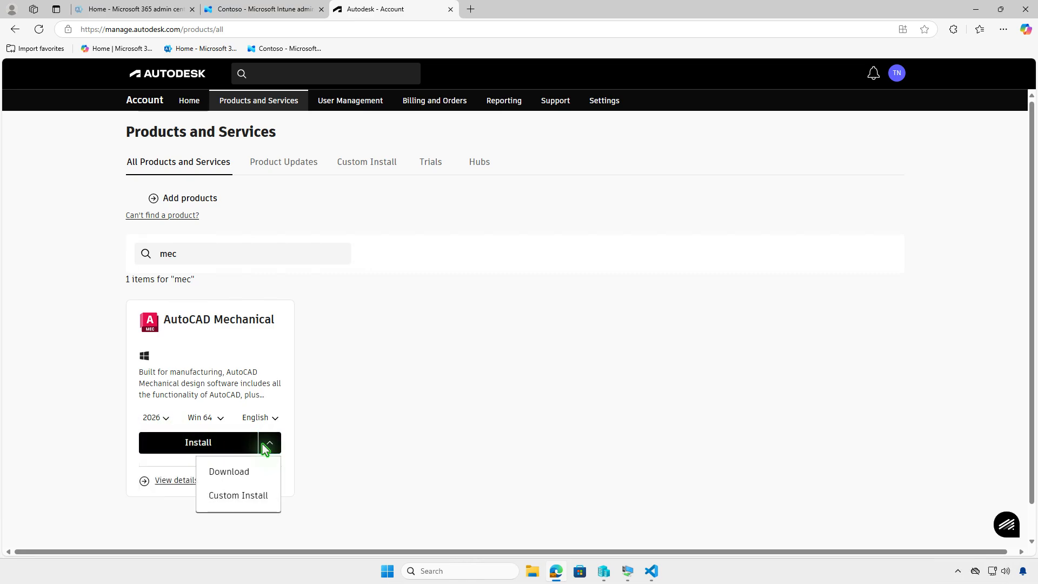
pyautogui.click(253, 471)
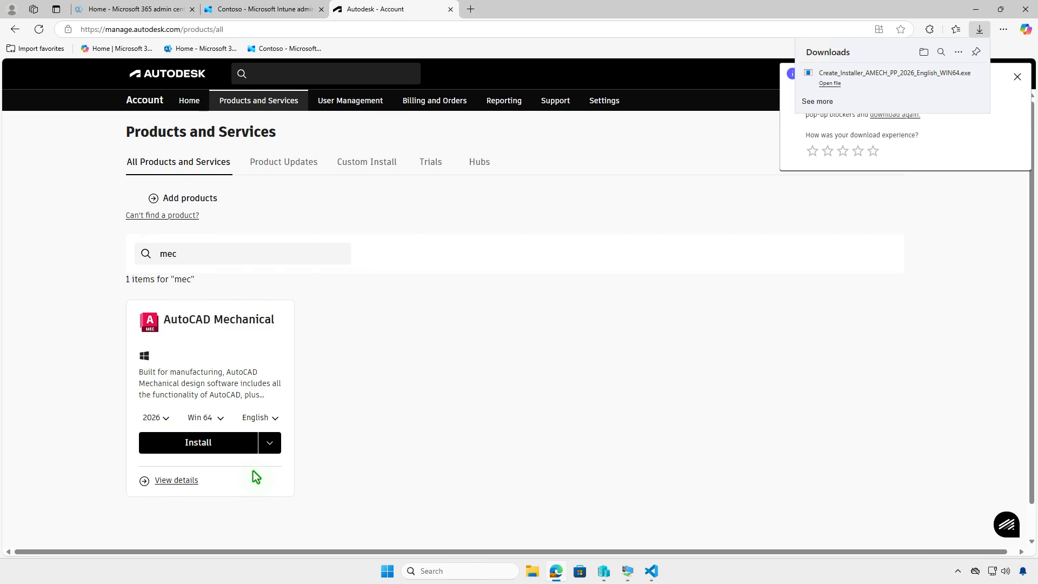
# Step: Open the download folder in File Explorer and run the Create_Installer_AMECH_PP_2026_English_WIN64 application to build the installer
pyautogui.click(924, 53)
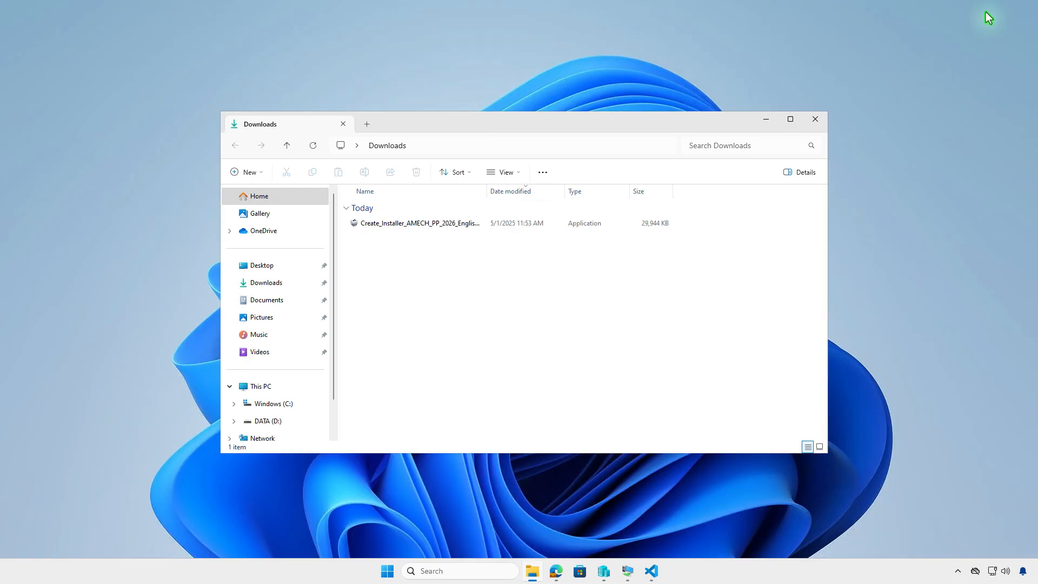
pyautogui.click(975, 9)
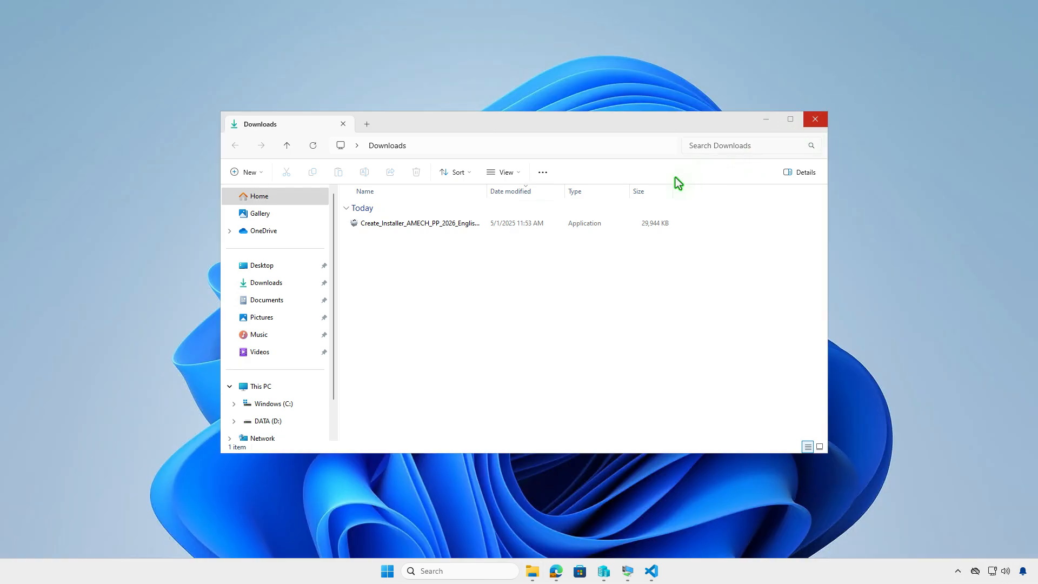
pyautogui.click(528, 224)
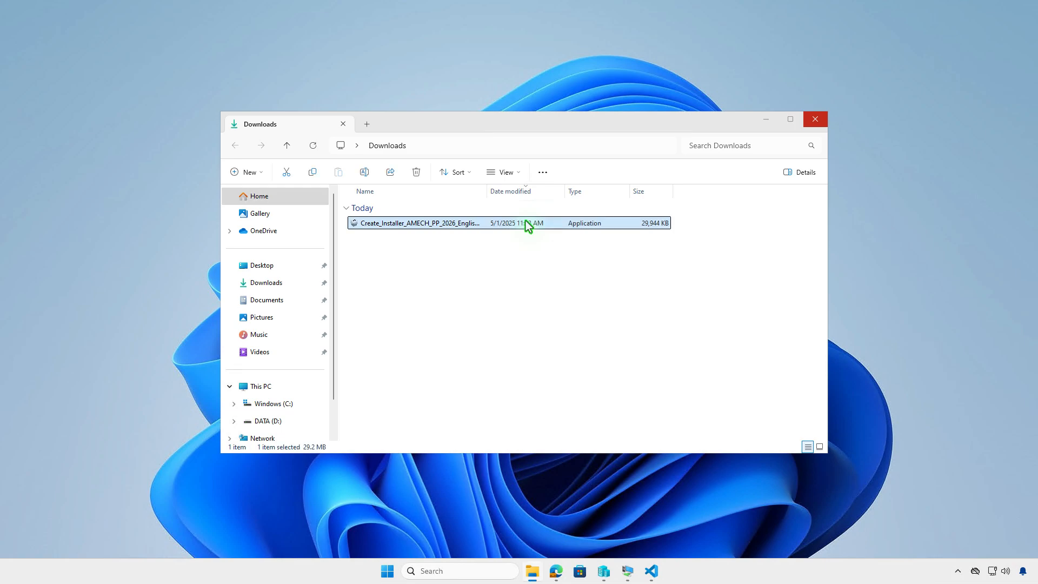
pyautogui.doubleClick(528, 224)
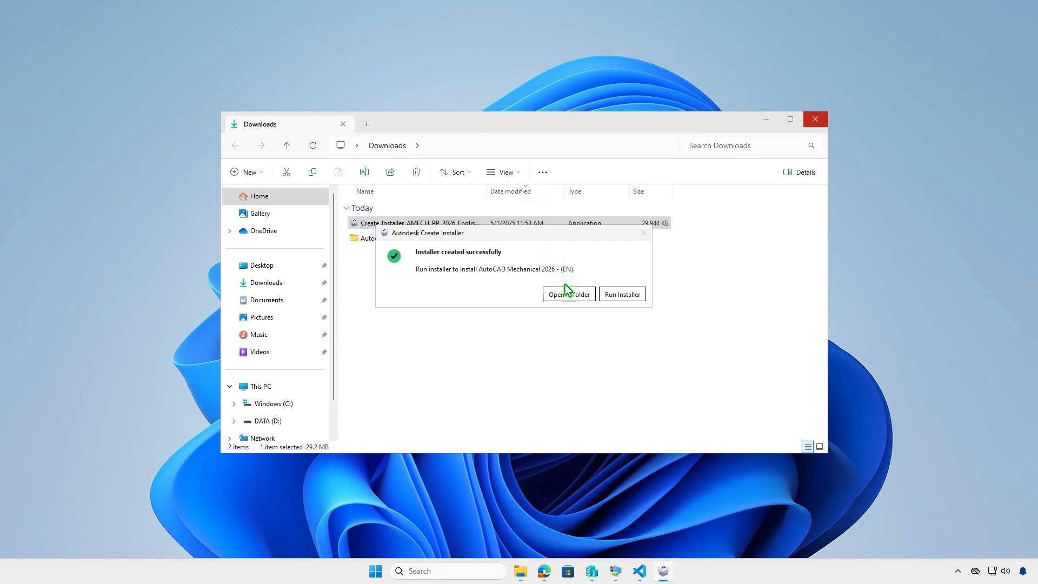
# Step: Examine the created installer files in the AutoCAD Mechanical 2026 - (EN) folder under Downloads\Autodesk
pyautogui.click(569, 294)
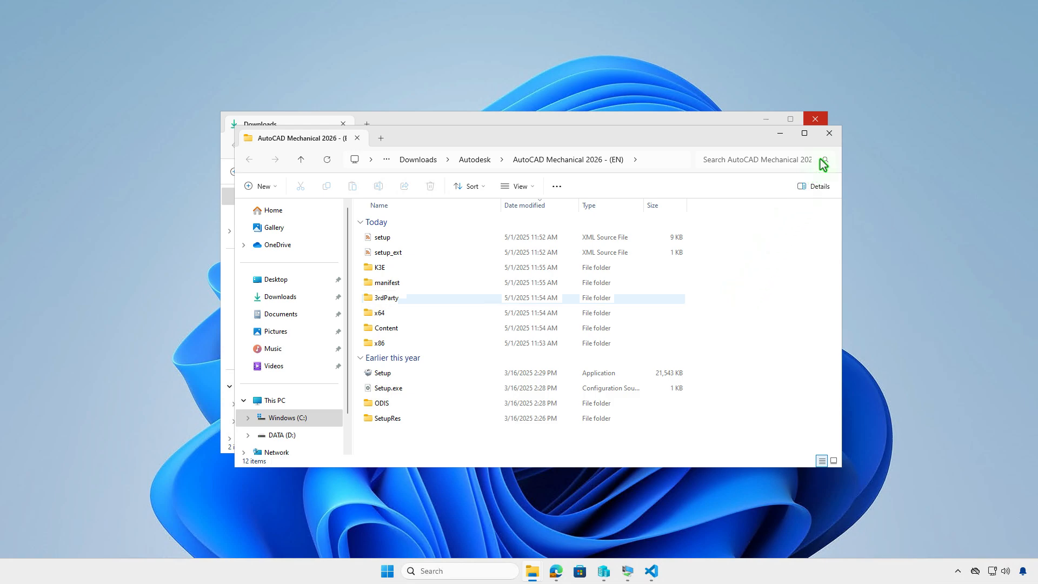
pyautogui.click(828, 134)
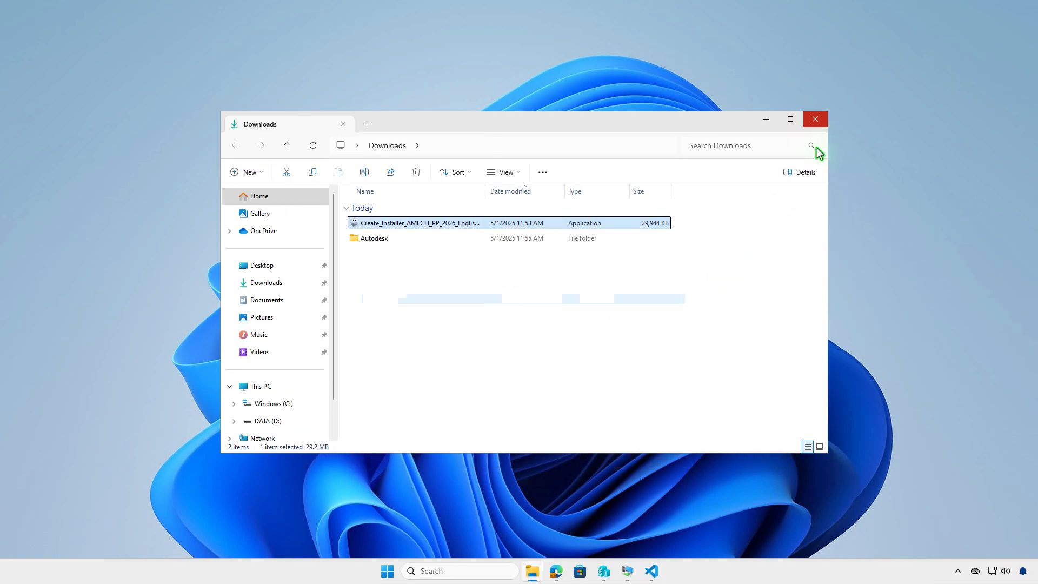
pyautogui.doubleClick(492, 239)
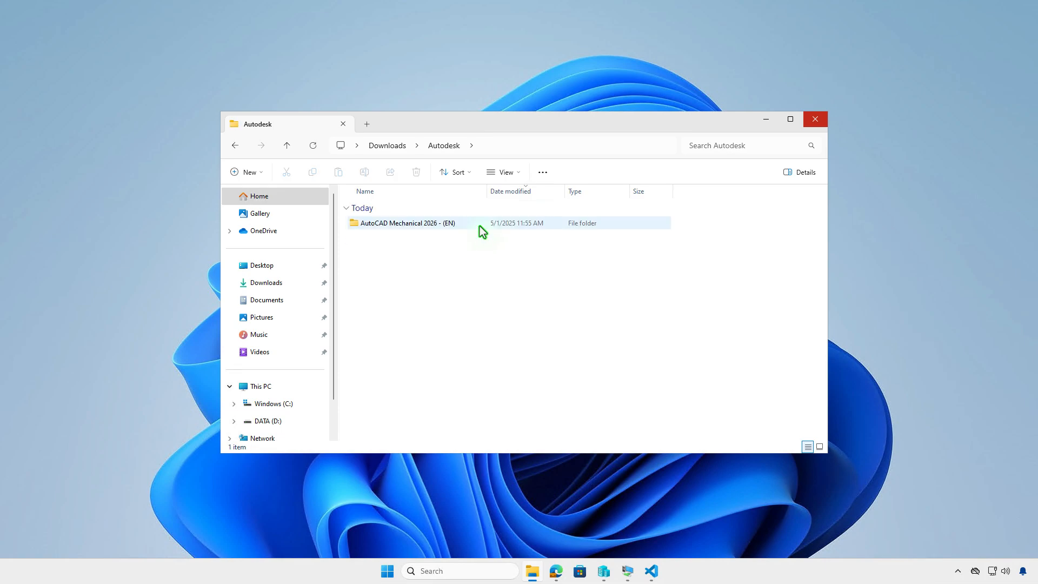
pyautogui.doubleClick(479, 226)
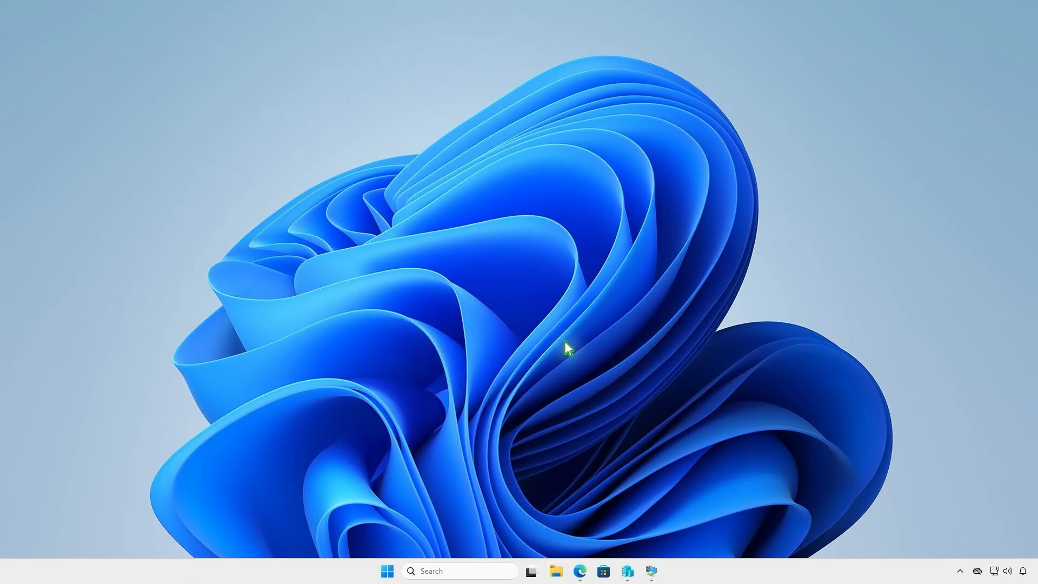
# Step: Create a folder named Intune at the root of the DATA (D:) drive in File Explorer
pyautogui.press('super+e')
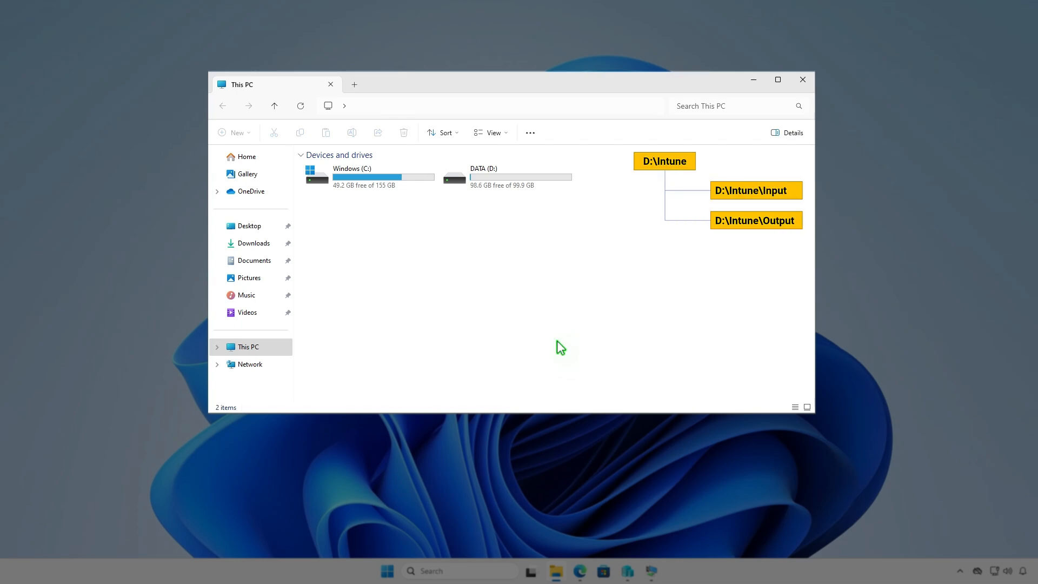
pyautogui.doubleClick(540, 179)
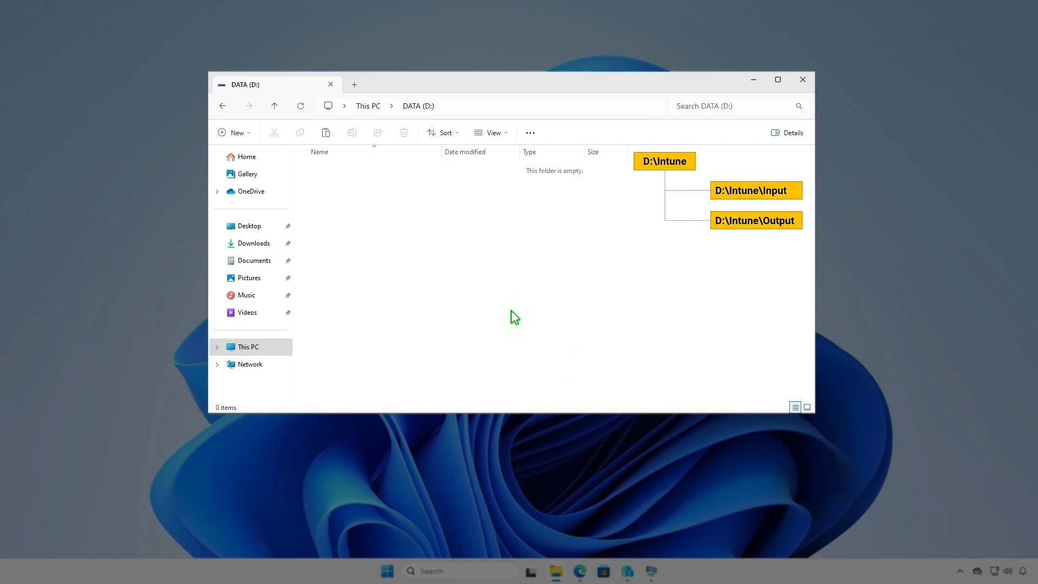
pyautogui.click(245, 133)
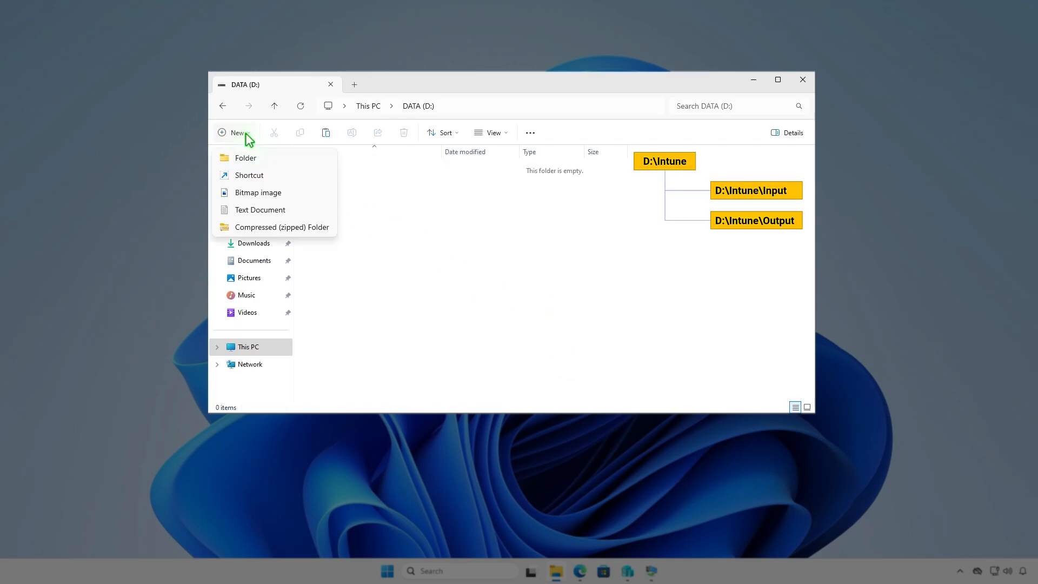
pyautogui.click(264, 158)
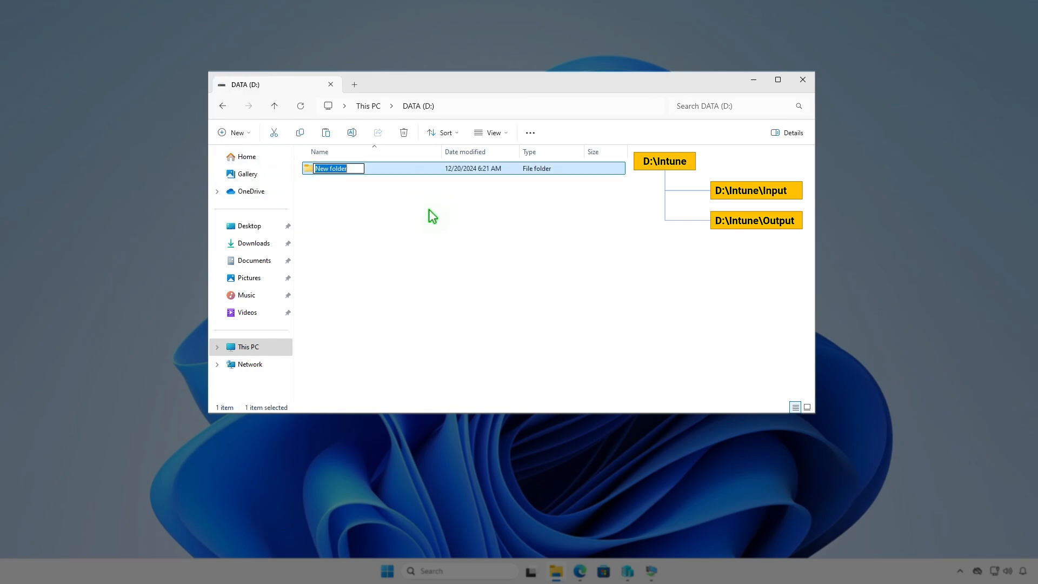
pyautogui.write('Intune')
pyautogui.press('Return')
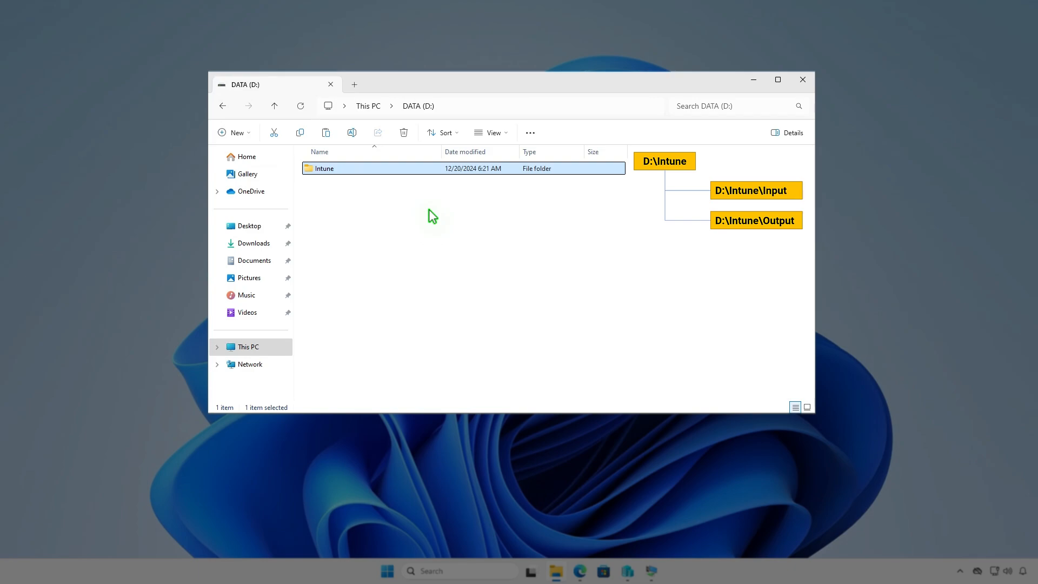
# Step: Create a subfolder named Input inside D:\Intune
pyautogui.press('Return')
pyautogui.rightClick(429, 211)
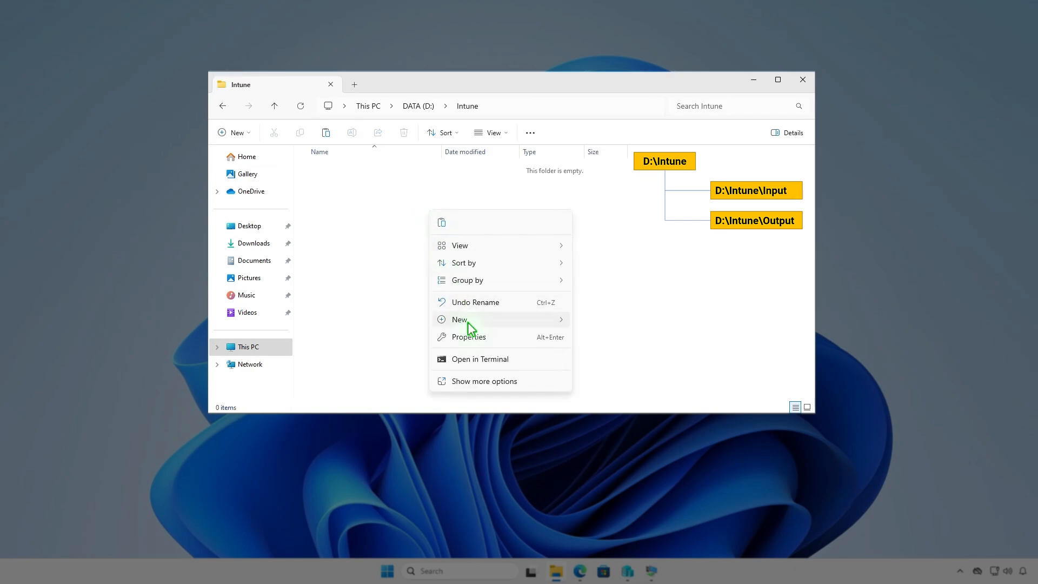
pyautogui.moveTo(468, 320)
pyautogui.click(607, 321)
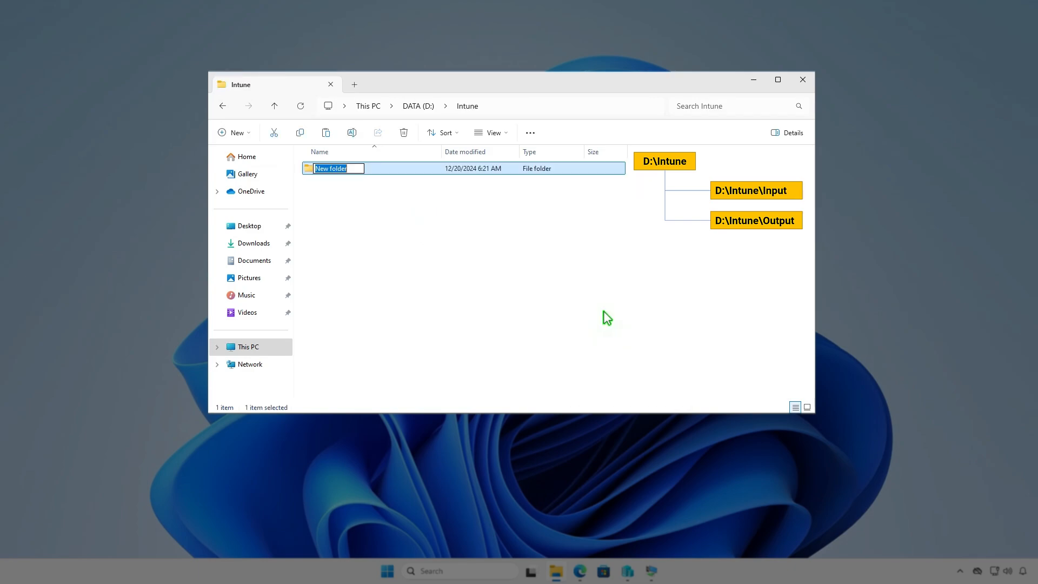
pyautogui.write('Input')
pyautogui.press('Return')
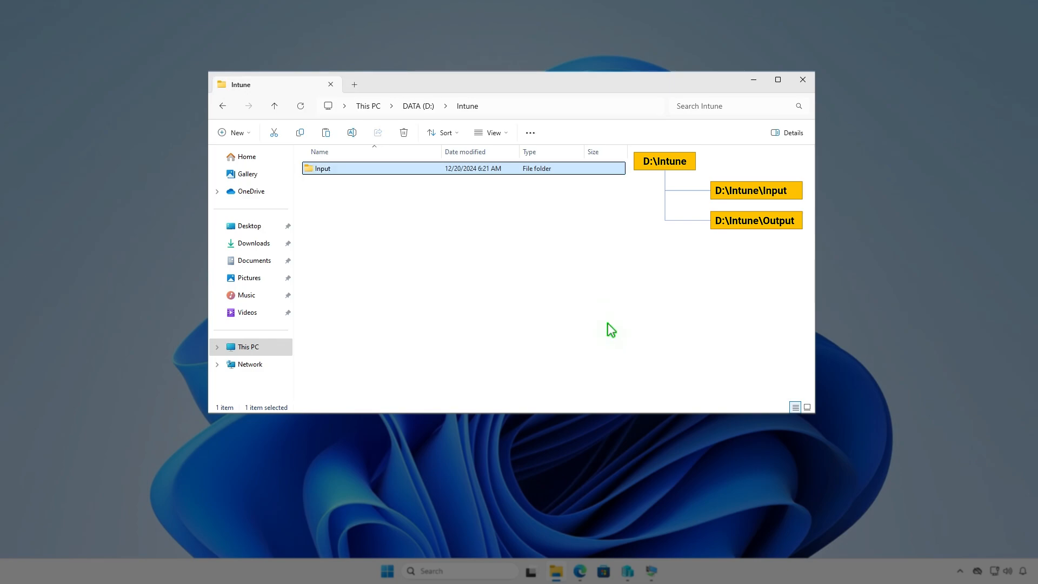
# Step: Create a second subfolder named Output inside D:\Intune
pyautogui.hotkey('ctrl', 'shift', 'n')
pyautogui.write('Out')
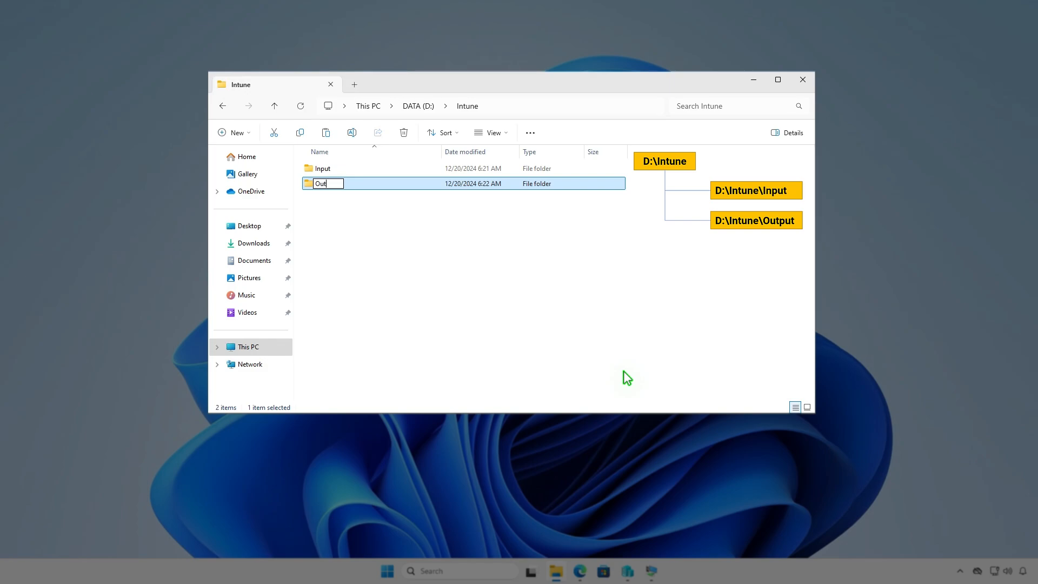
pyautogui.write('put')
pyautogui.click(563, 289)
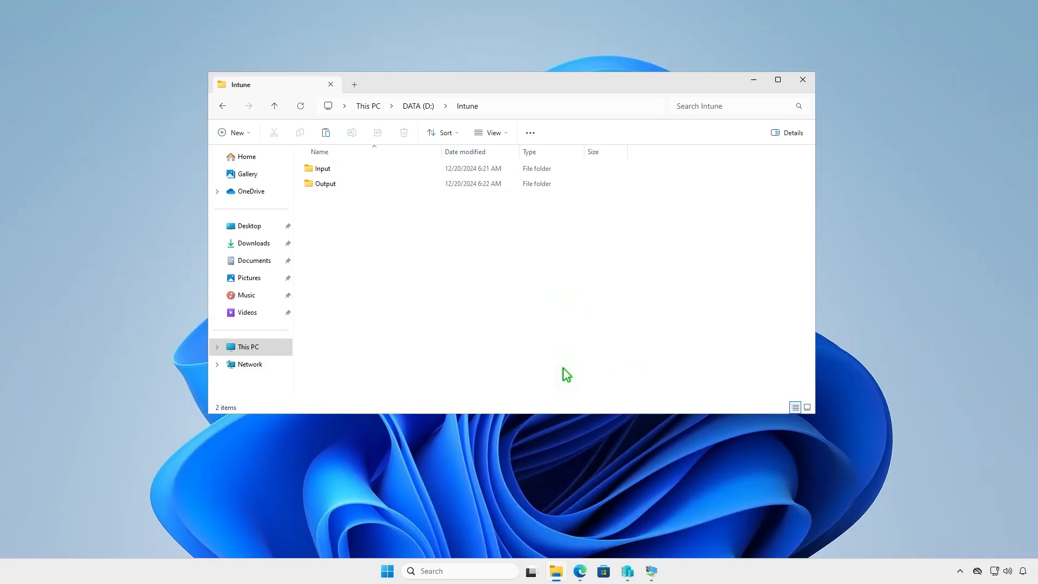
# Step: Switch to Edge and download the zip source code of the latest Microsoft Win32 Content Prep Tool release from GitHub
pyautogui.click(580, 571)
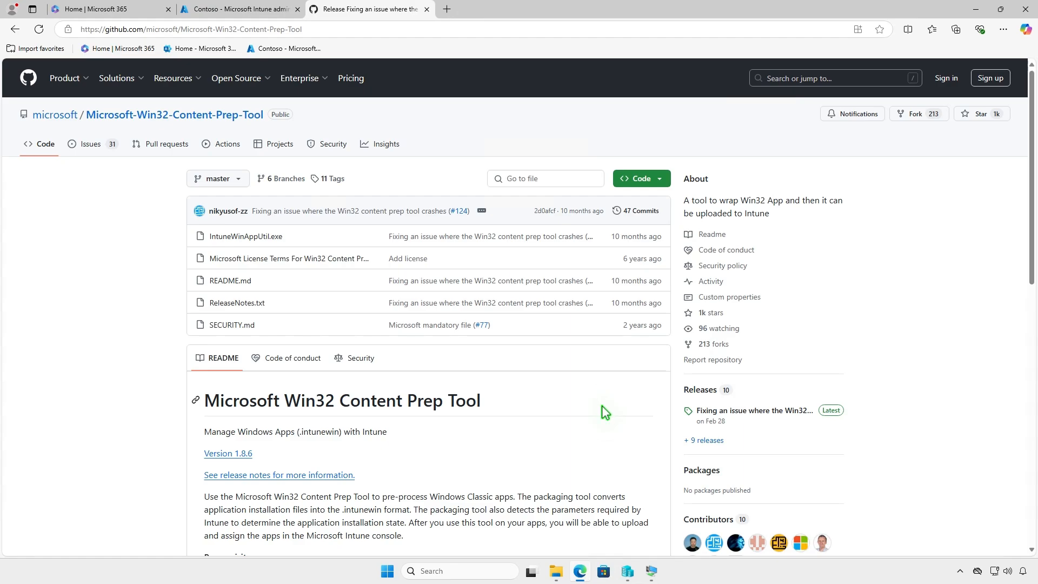
pyautogui.click(780, 411)
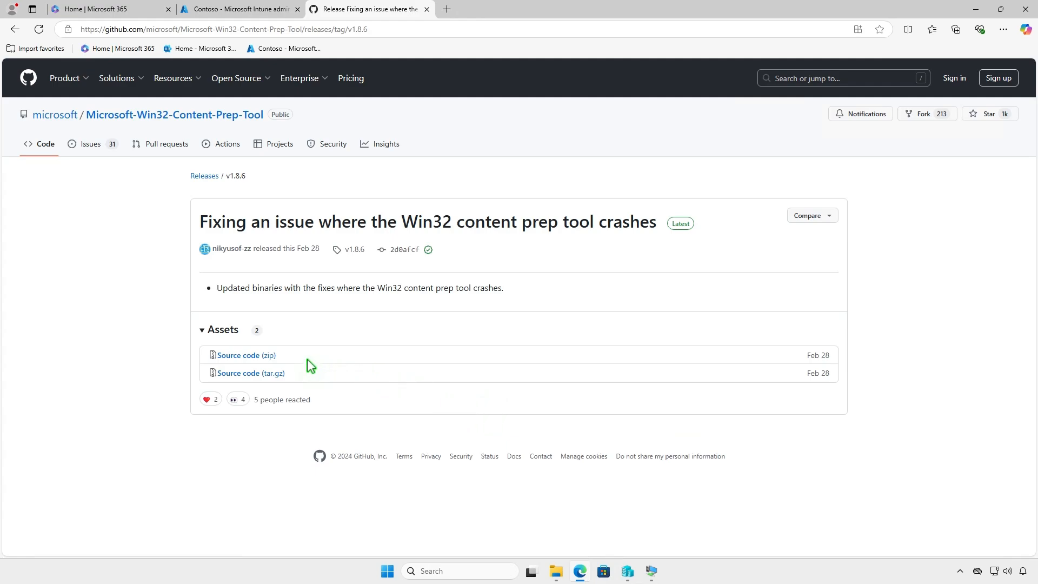
pyautogui.click(270, 357)
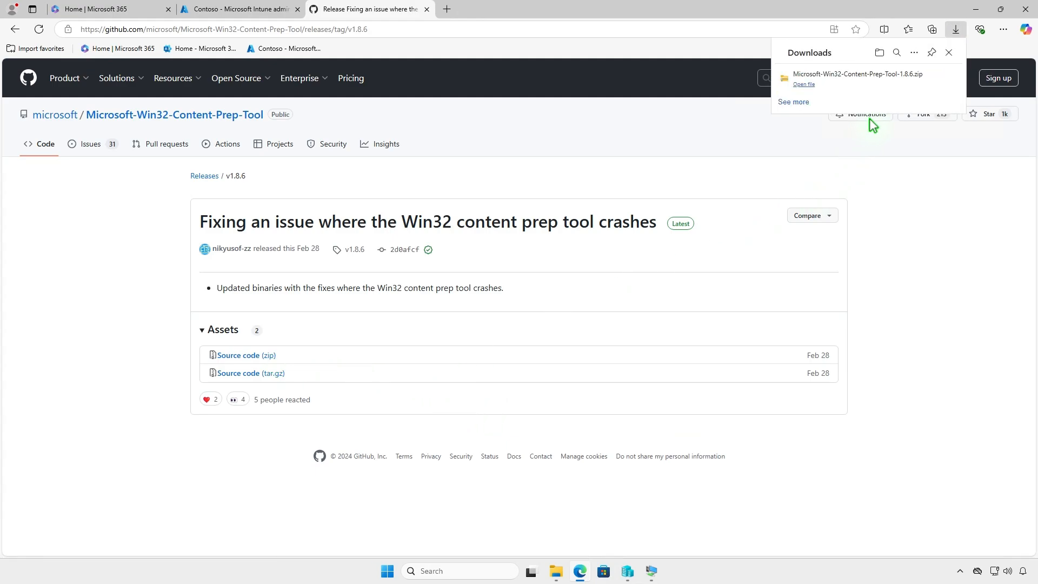
# Step: Extract the downloaded Microsoft-Win32-Content-Prep-Tool-1.8.6 archive to the default destination in the Downloads folder
pyautogui.click(917, 83)
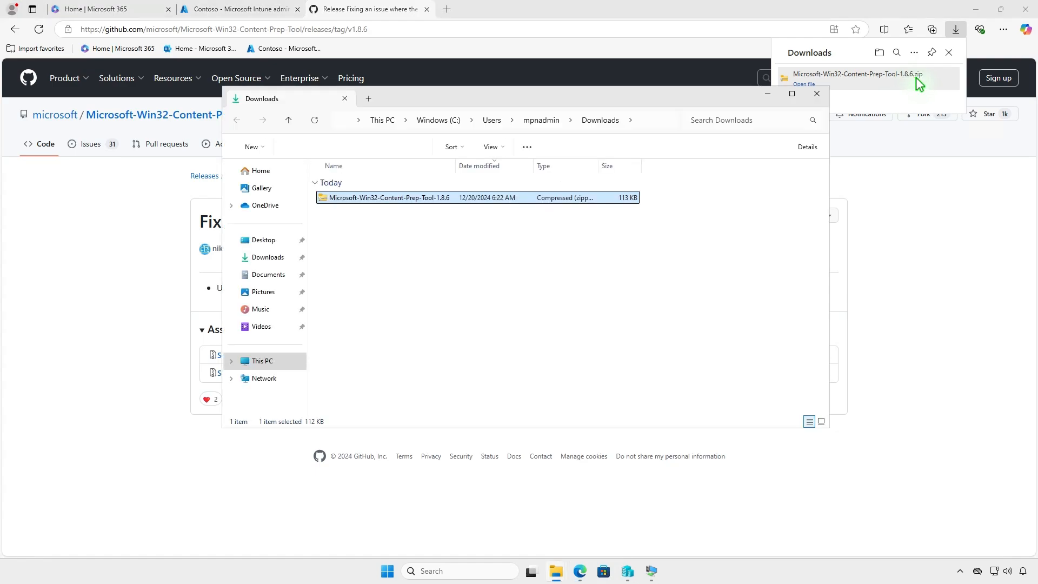
pyautogui.click(976, 10)
pyautogui.click(976, 9)
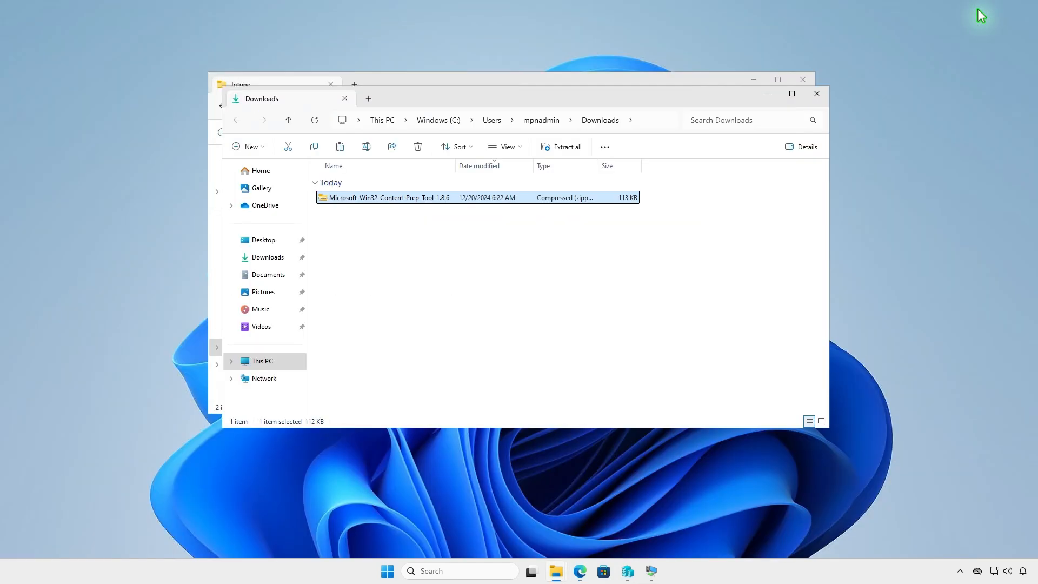
pyautogui.click(566, 148)
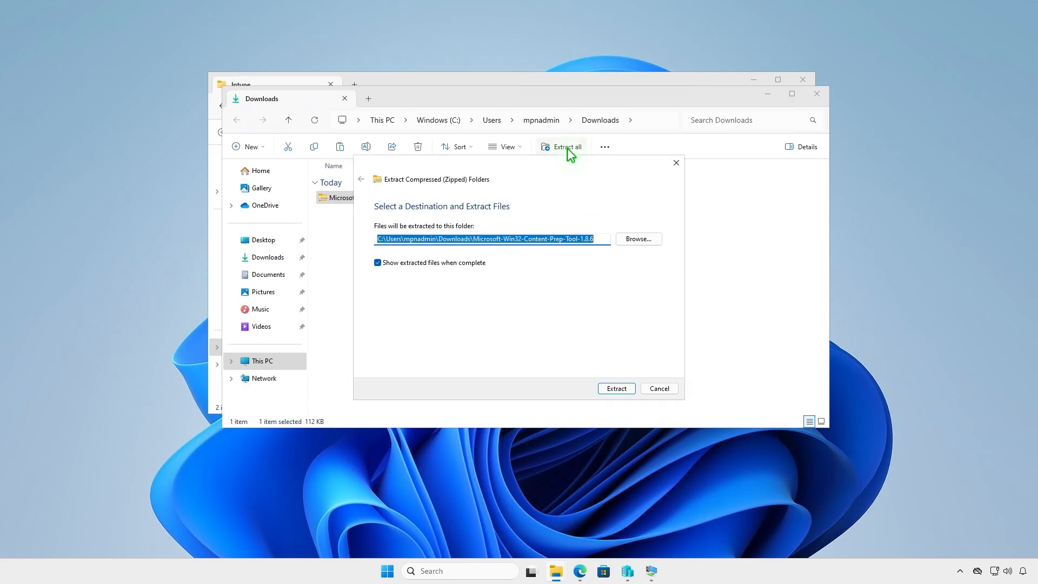
pyautogui.click(614, 388)
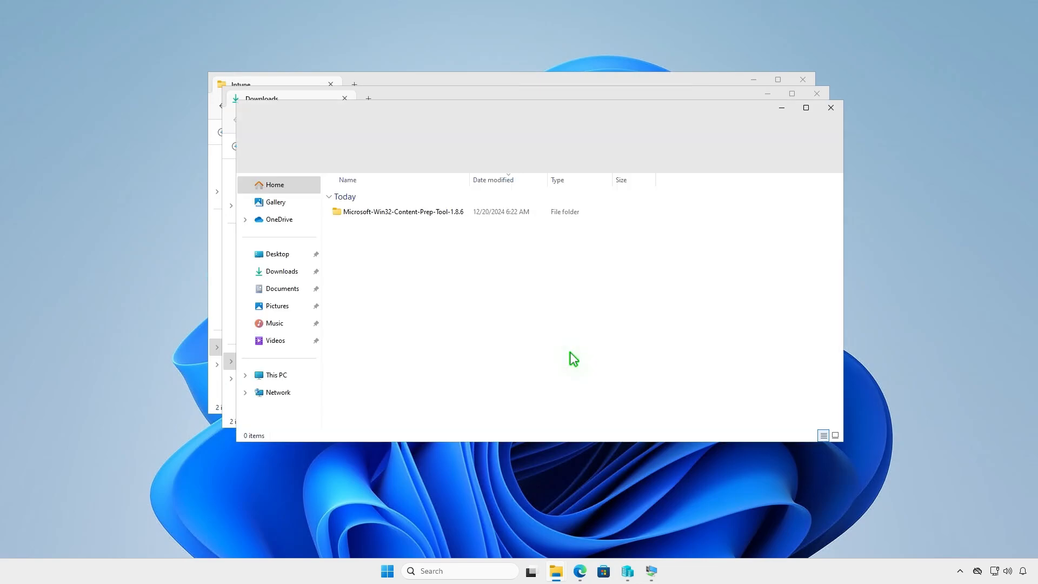
# Step: Copy the IntuneWinAppUtil application from the extracted Microsoft-Win32-Content-Prep-Tool-1.8.6 folder into D:\Intune
pyautogui.doubleClick(463, 213)
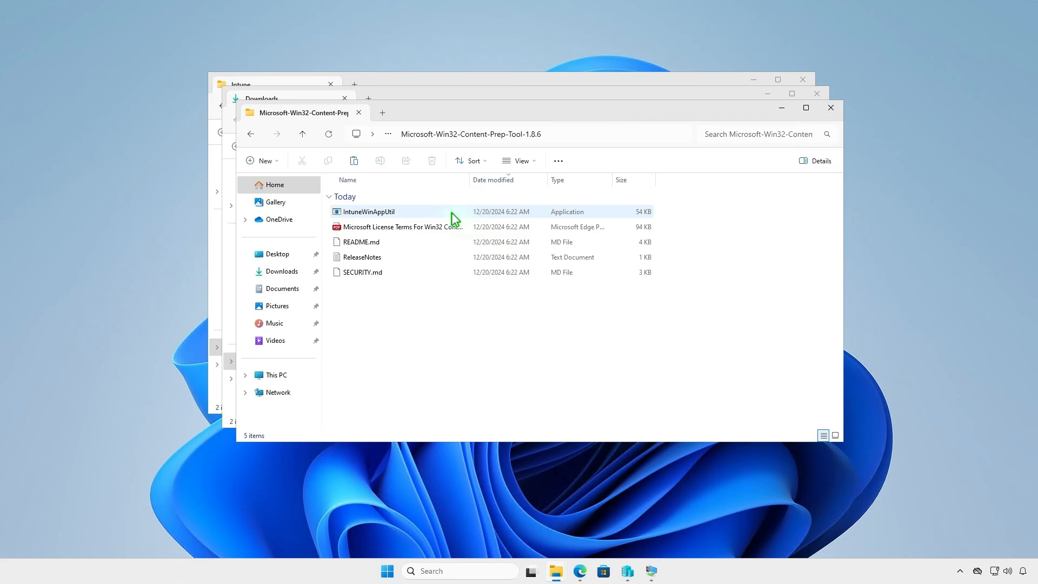
pyautogui.click(414, 209)
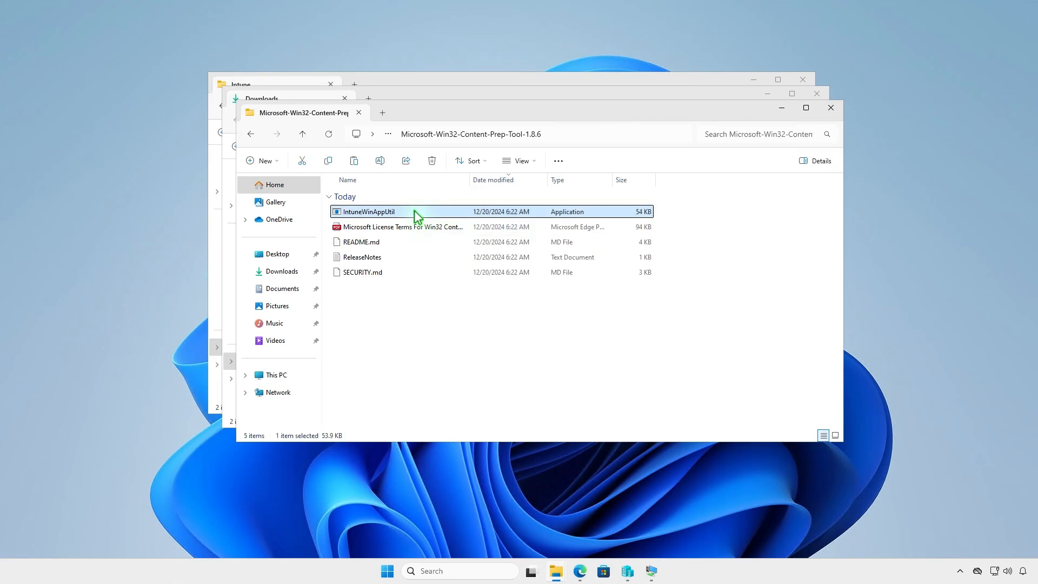
pyautogui.rightClick(414, 210)
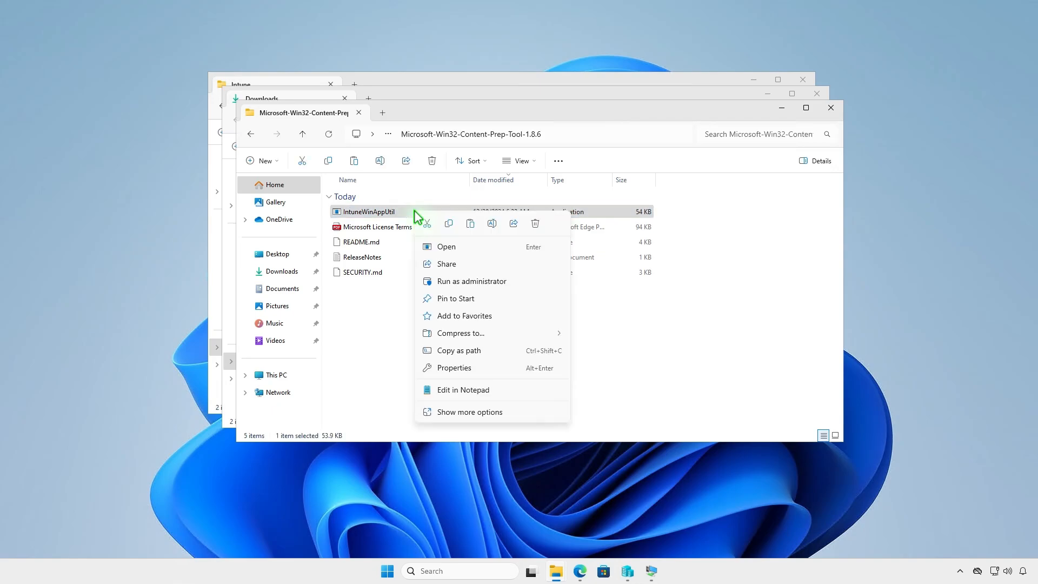
pyautogui.click(448, 223)
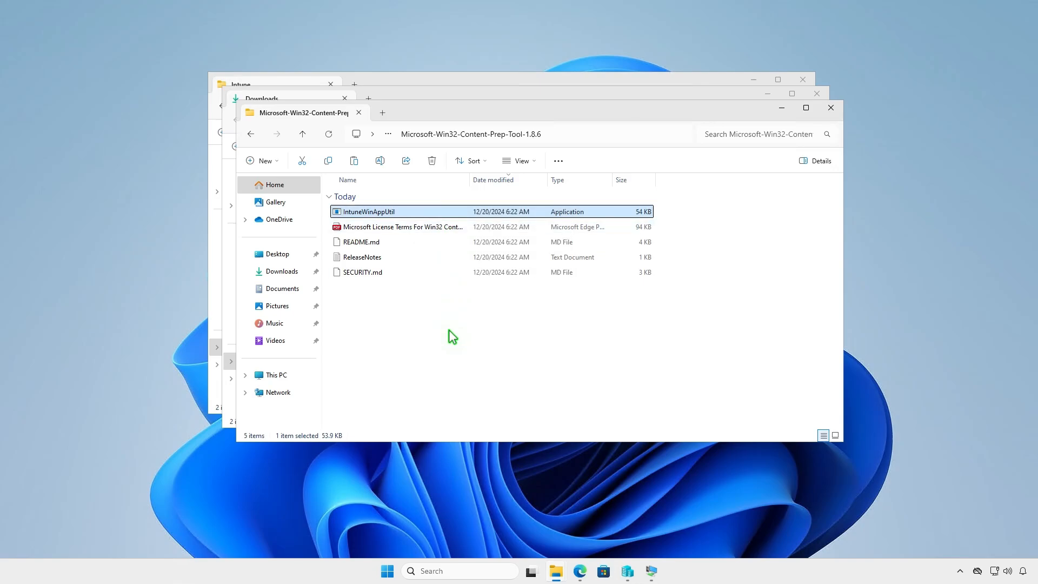
pyautogui.click(830, 107)
pyautogui.click(817, 94)
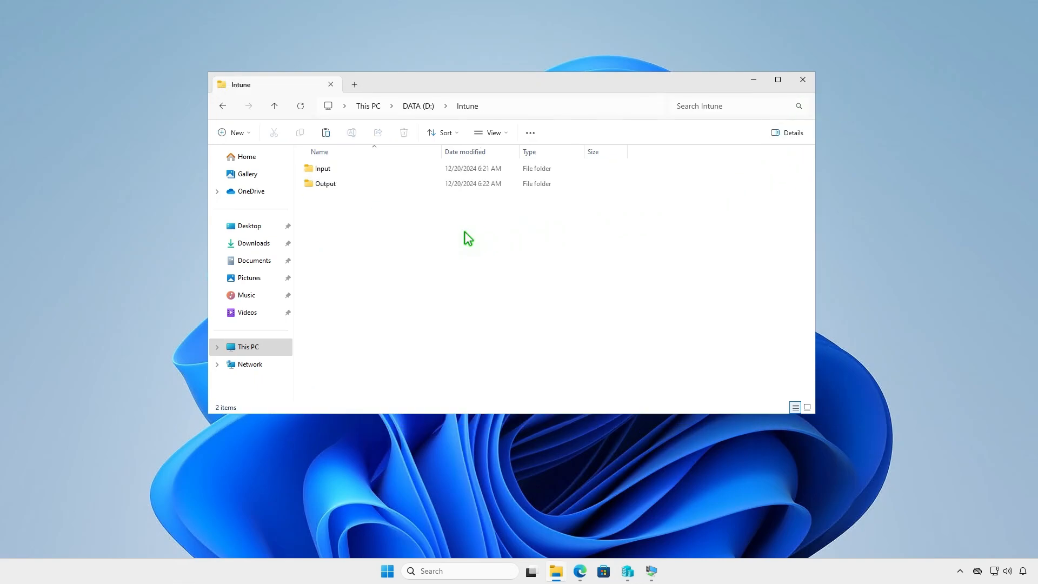
pyautogui.rightClick(371, 232)
pyautogui.click(386, 248)
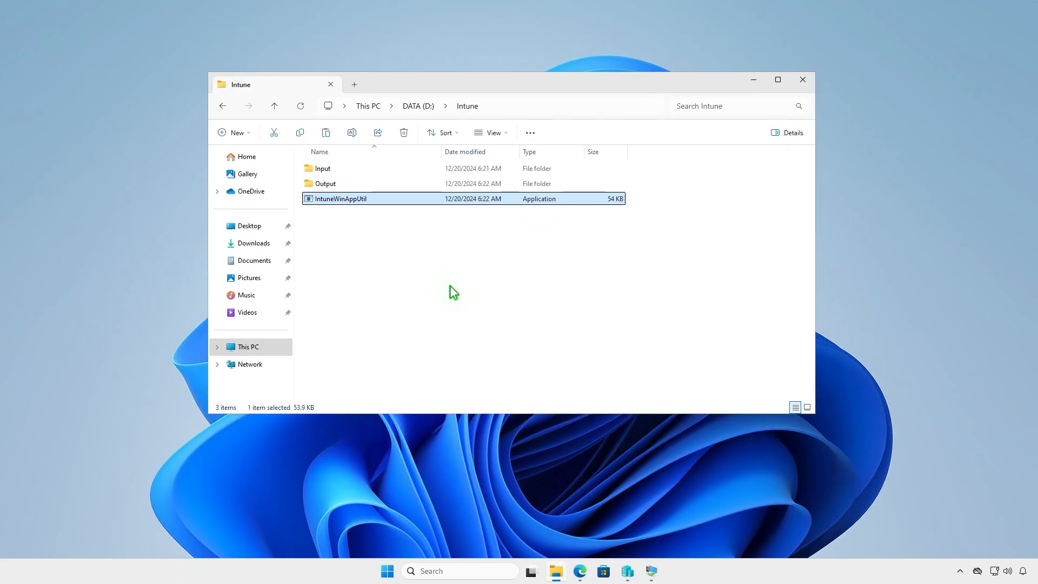
pyautogui.click(449, 286)
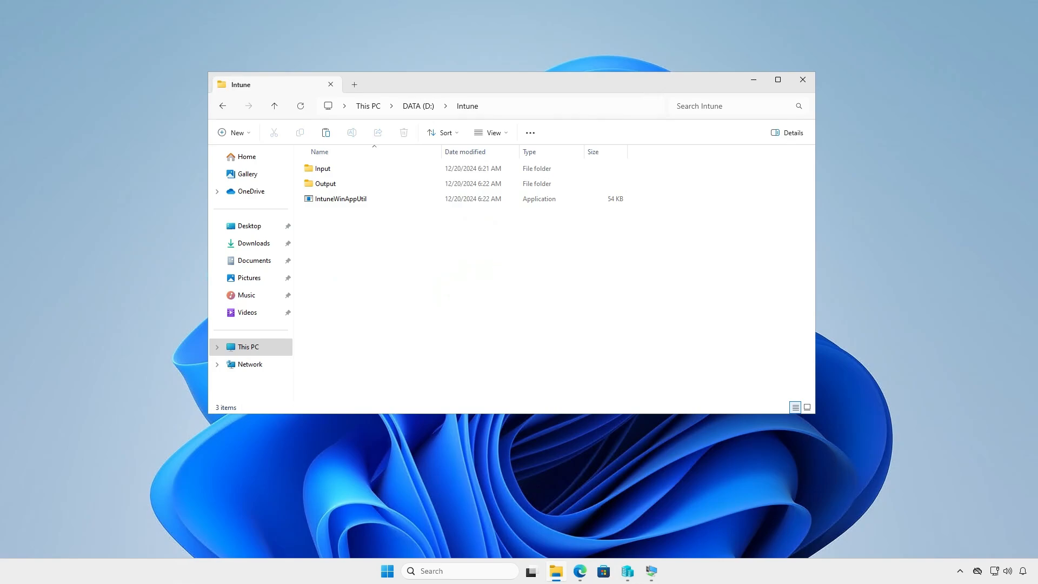
pyautogui.press('super+d')
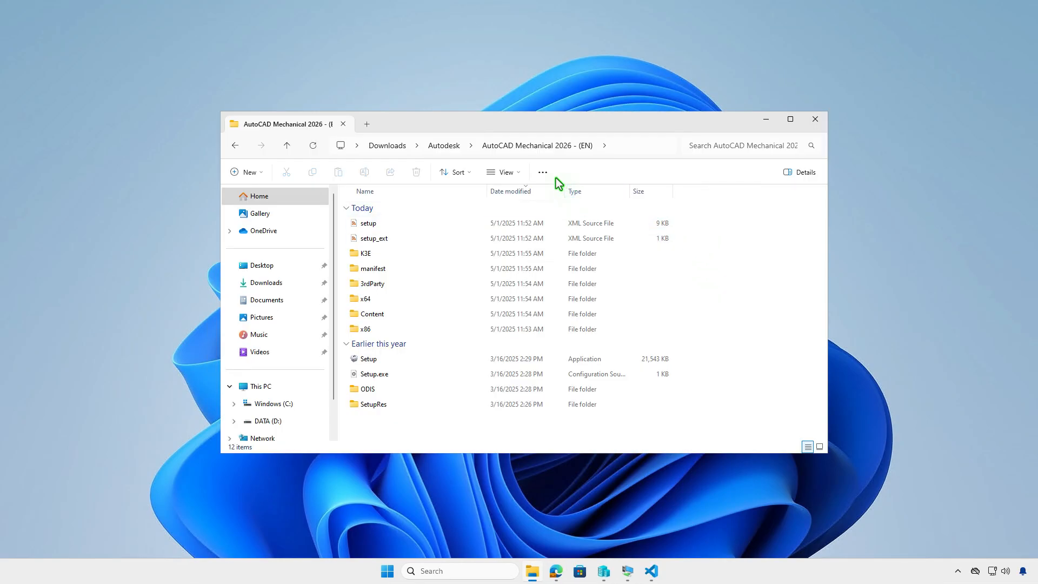
# Step: Transfer all files and folders from the AutoCAD Mechanical 2026 - (EN) installer folder into D:\Intune\Input
pyautogui.click(547, 173)
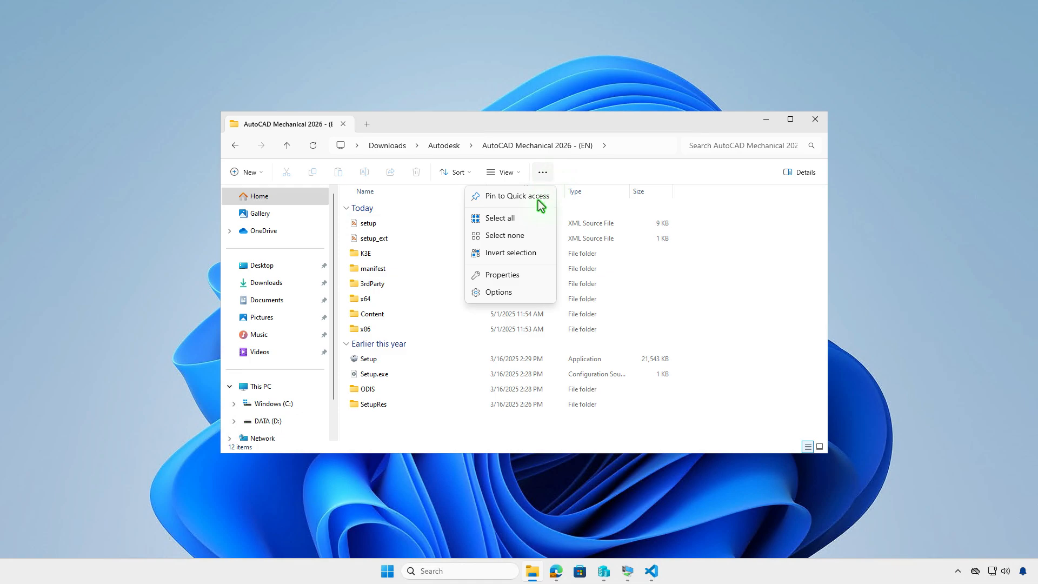
pyautogui.click(534, 217)
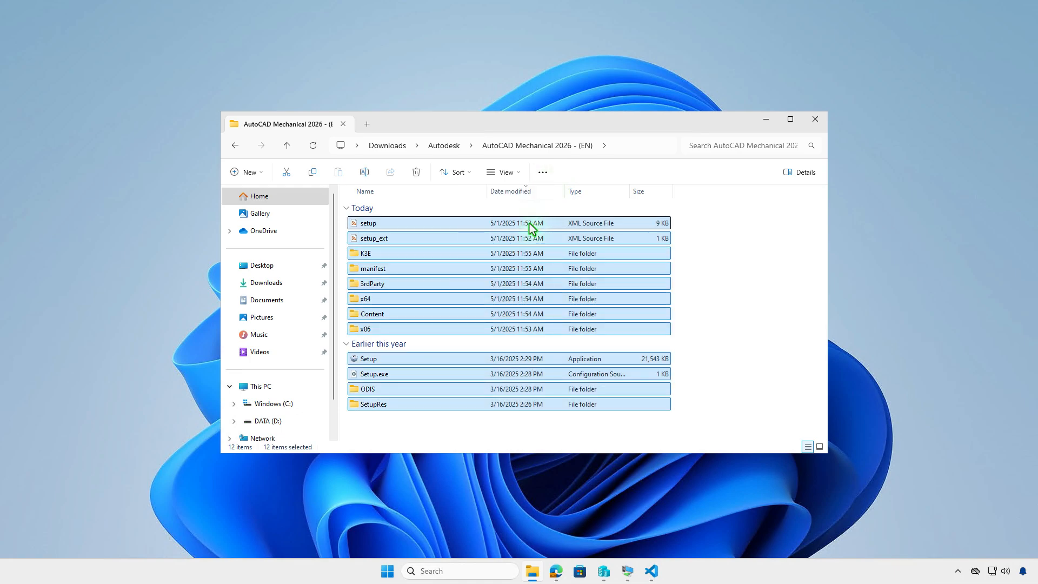
pyautogui.rightClick(523, 240)
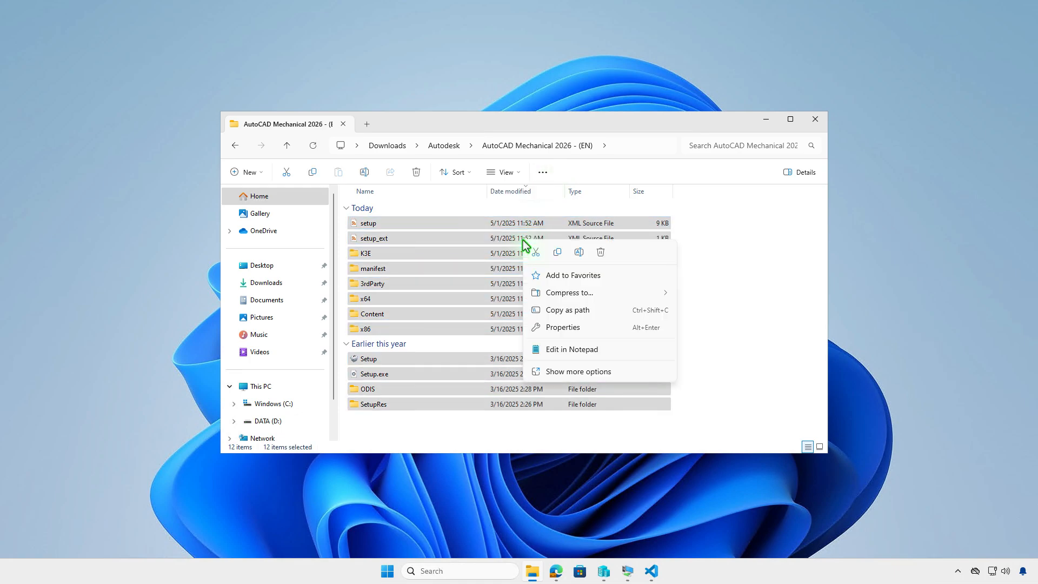
pyautogui.click(539, 252)
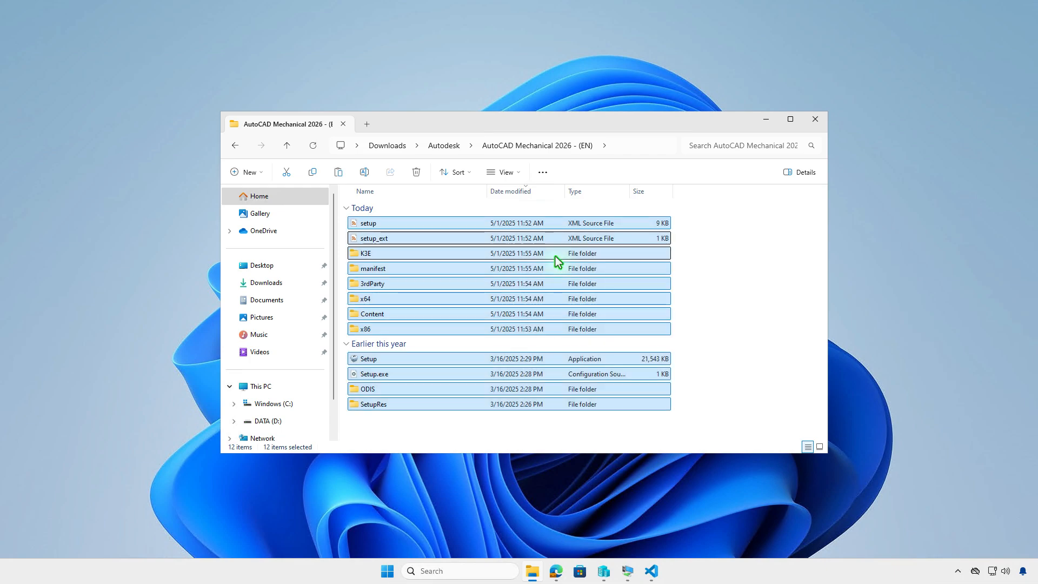
pyautogui.click(368, 127)
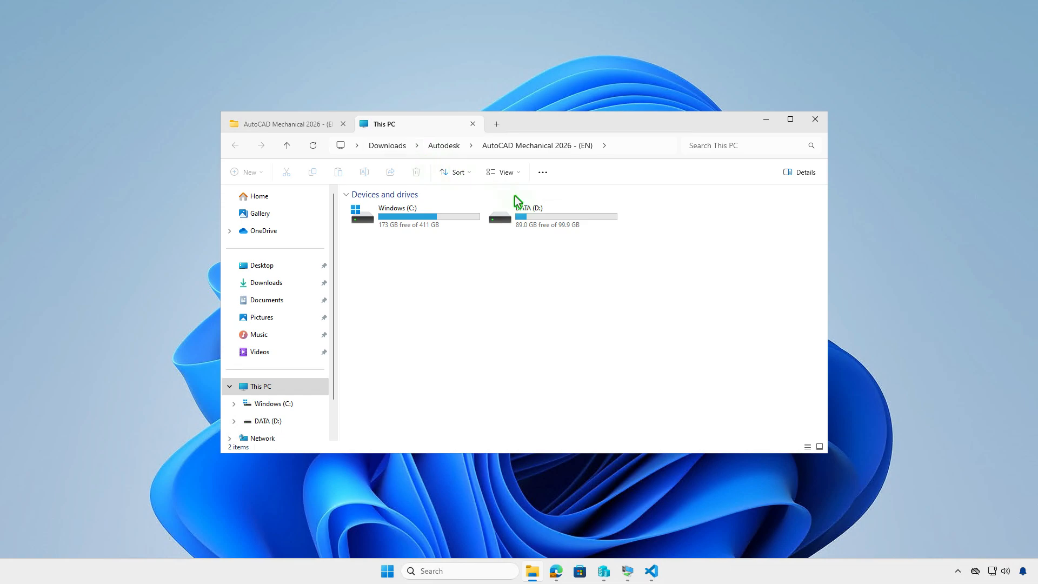
pyautogui.doubleClick(556, 216)
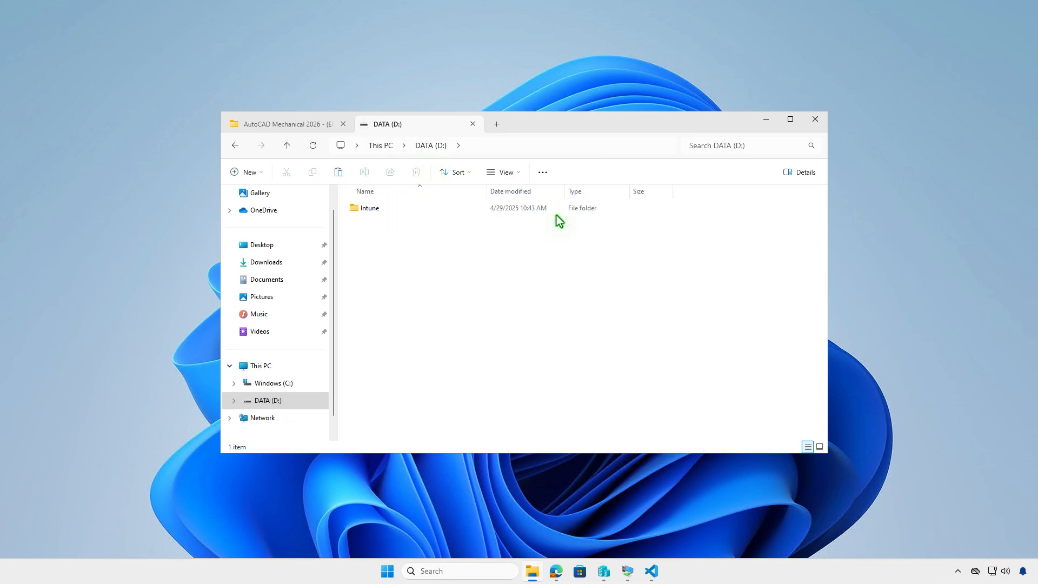
pyautogui.doubleClick(465, 212)
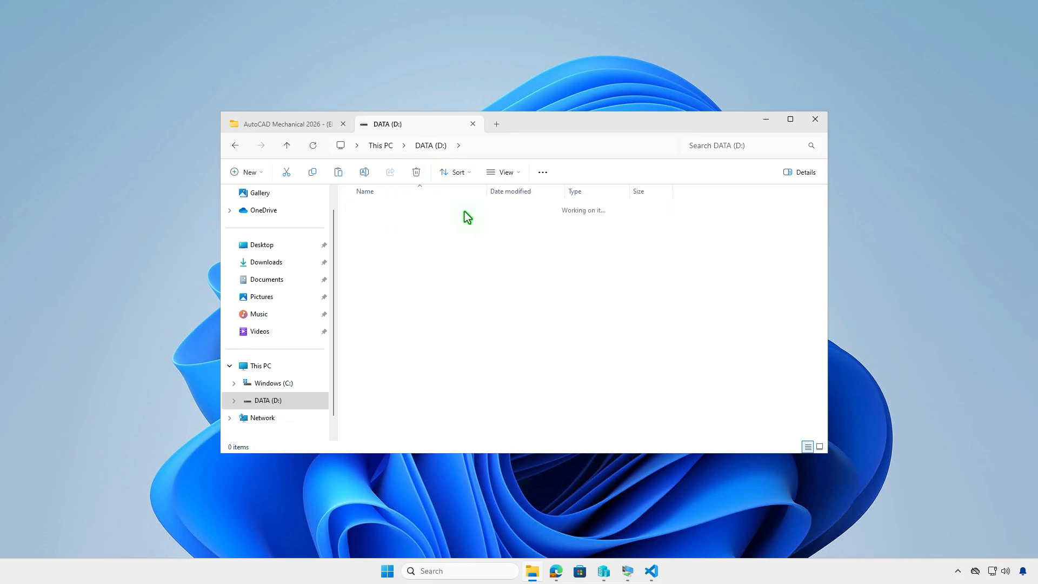
pyautogui.doubleClick(453, 211)
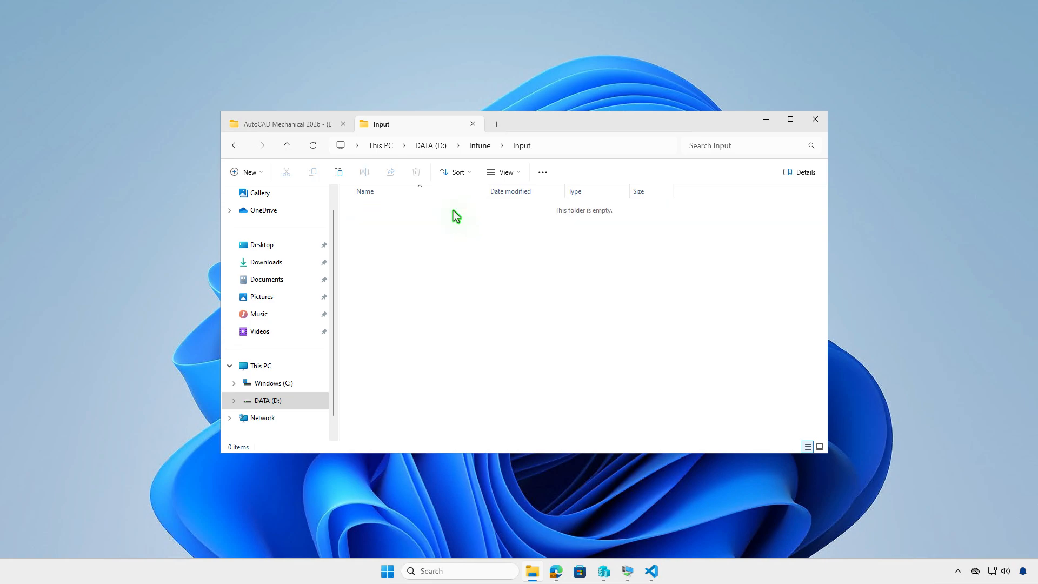
pyautogui.rightClick(453, 234)
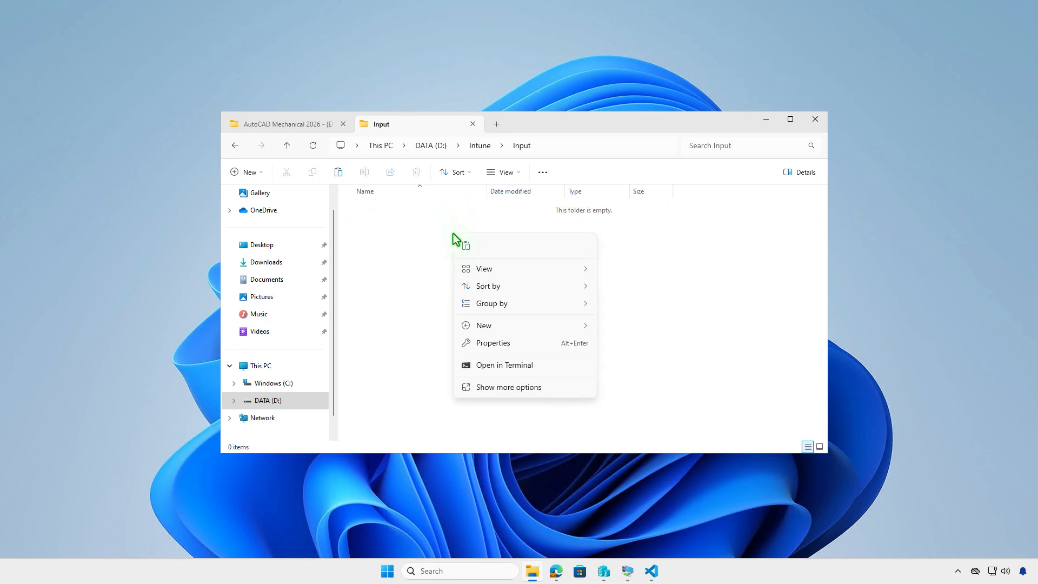
pyautogui.click(466, 248)
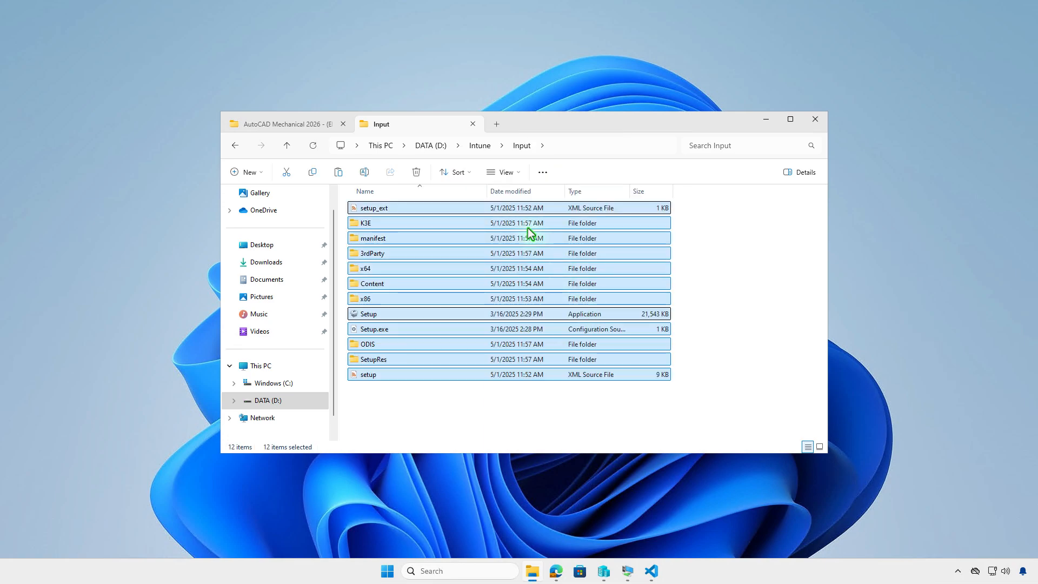
pyautogui.click(489, 148)
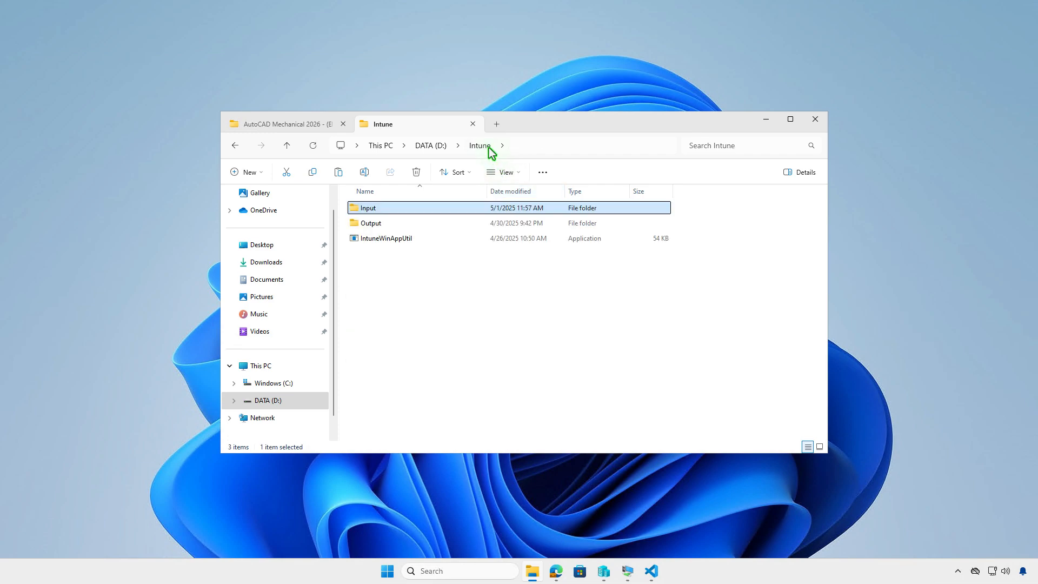
pyautogui.click(508, 324)
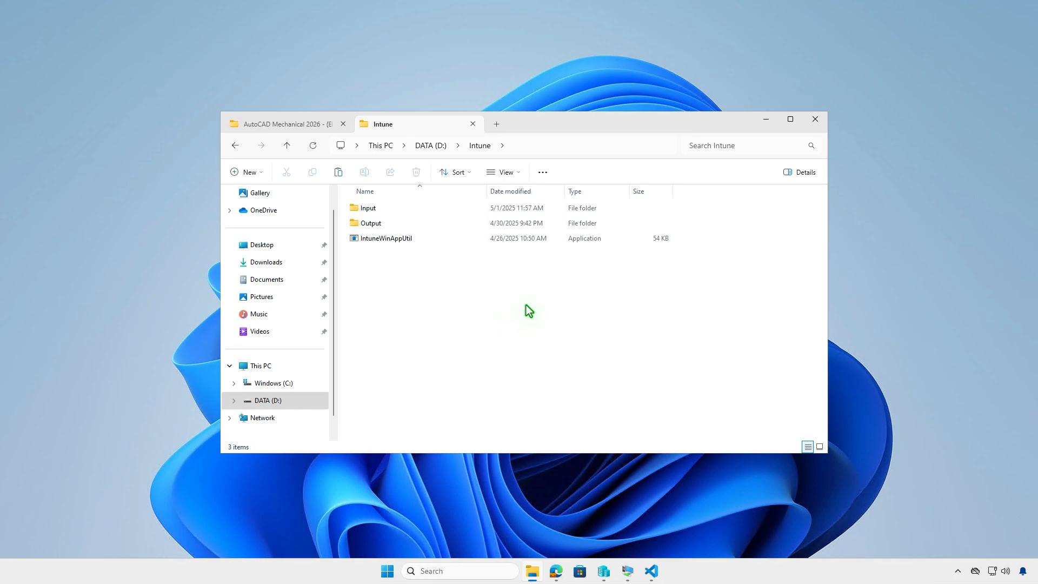
pyautogui.click(765, 120)
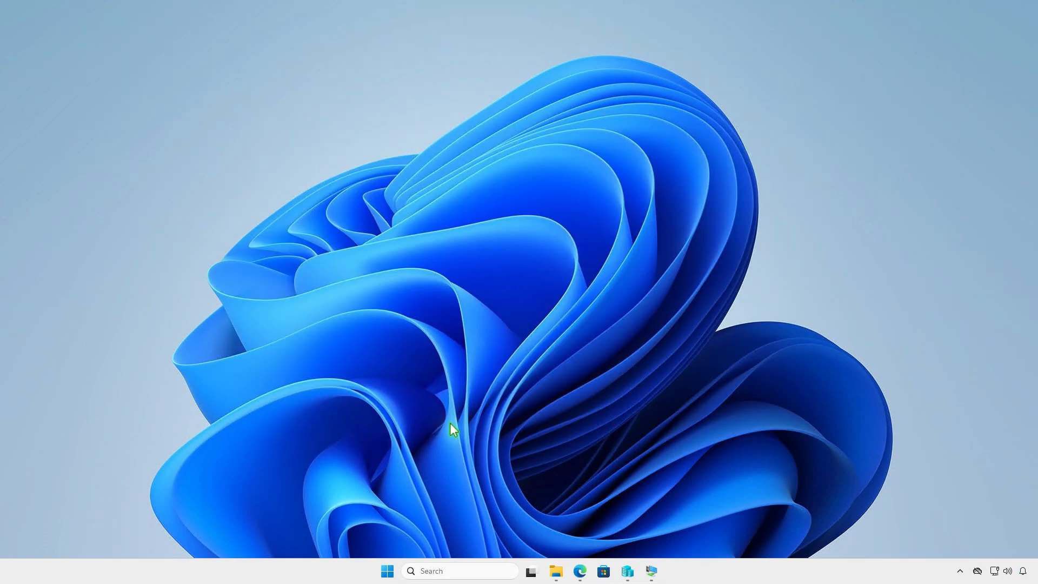
# Step: Switch to an elevated Windows PowerShell terminal and change the working directory to D:\Intune
pyautogui.rightClick(387, 572)
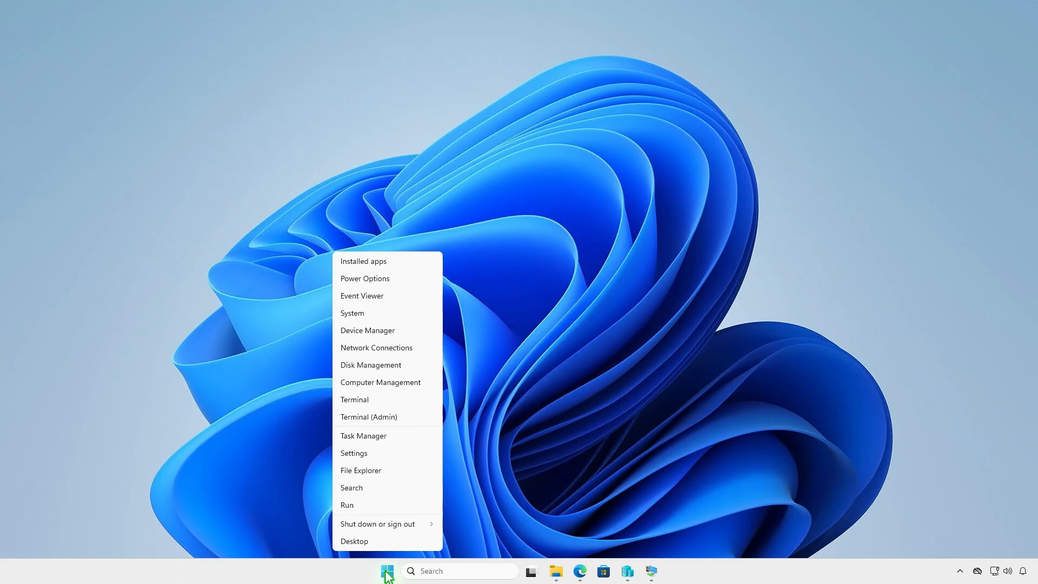
pyautogui.click(417, 419)
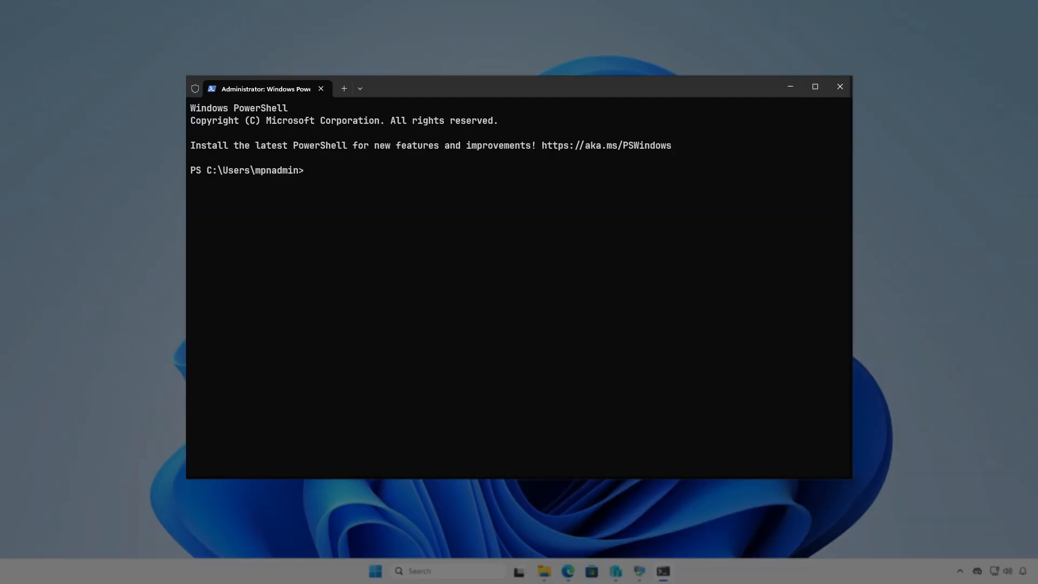
pyautogui.write('cd d')
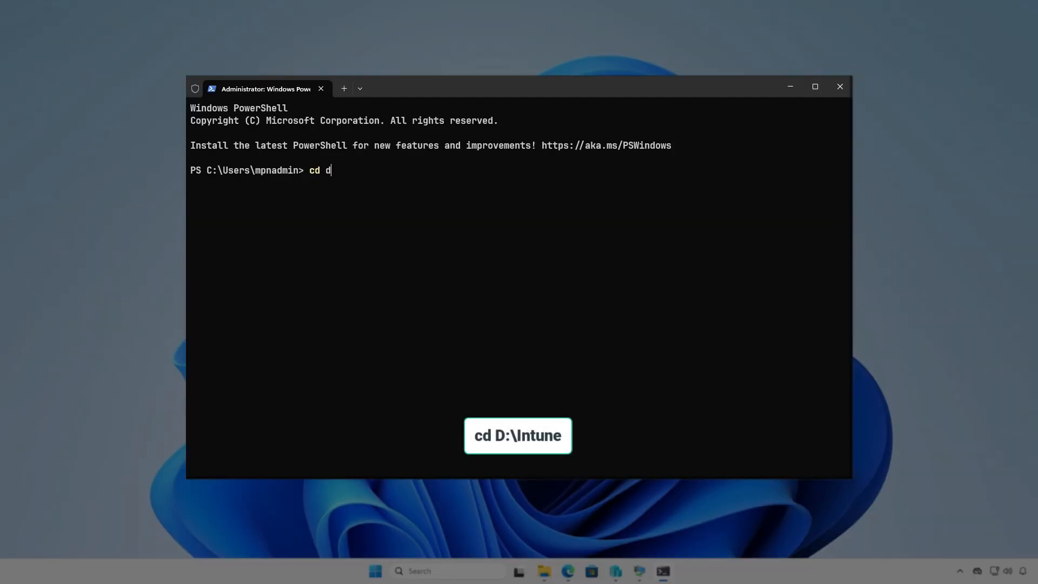
pyautogui.write(':\\in')
pyautogui.press('Tab')
pyautogui.press('Return')
pyautogui.press('Return')
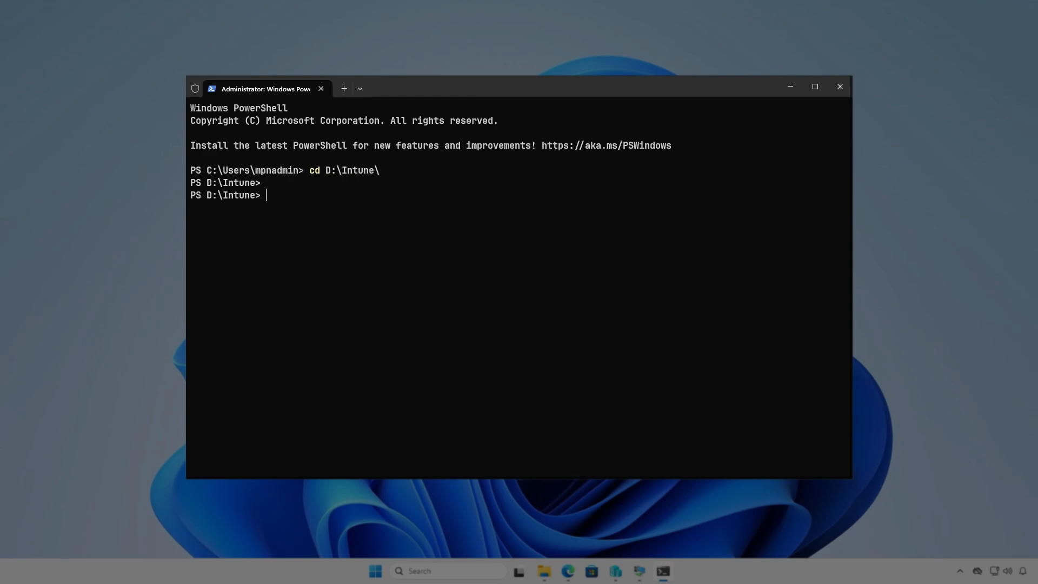
# Step: Run IntuneWinAppUtil.exe and specify D:\Intune\Input as the source folder
pyautogui.write('in')
pyautogui.write('tu')
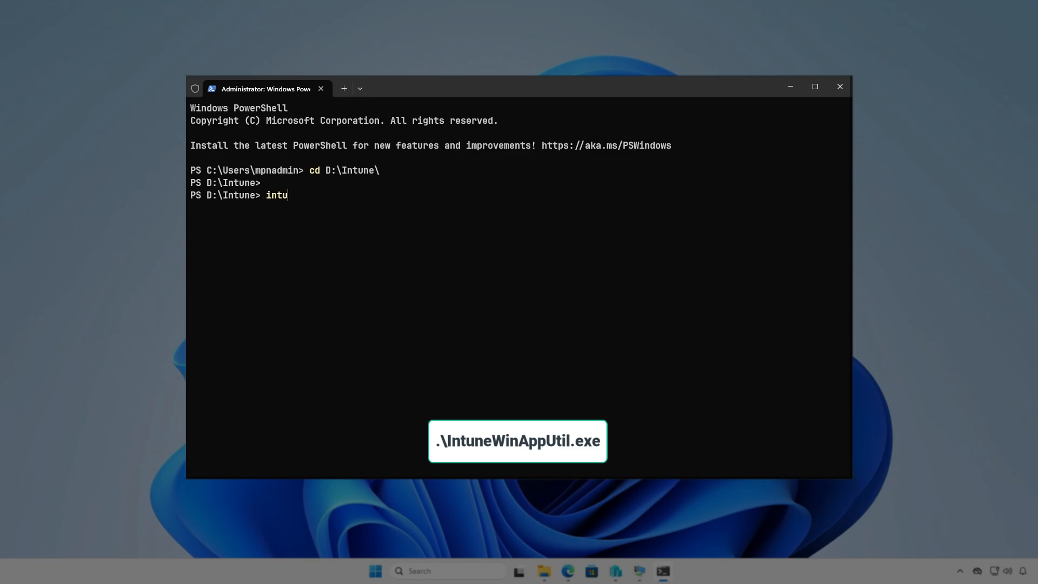
pyautogui.press('Tab')
pyautogui.press('Return')
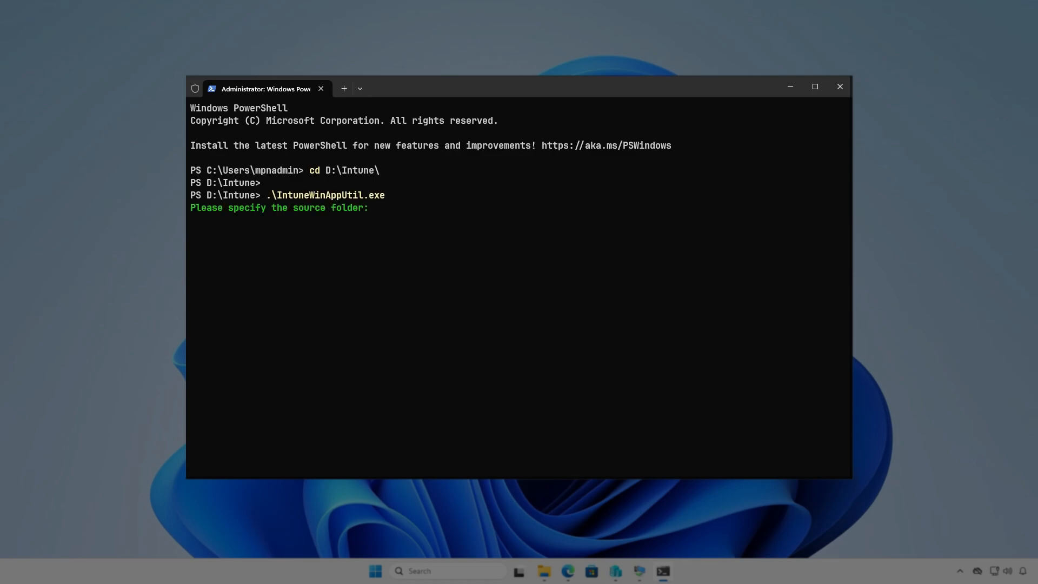
pyautogui.write('D:\\Intune\\')
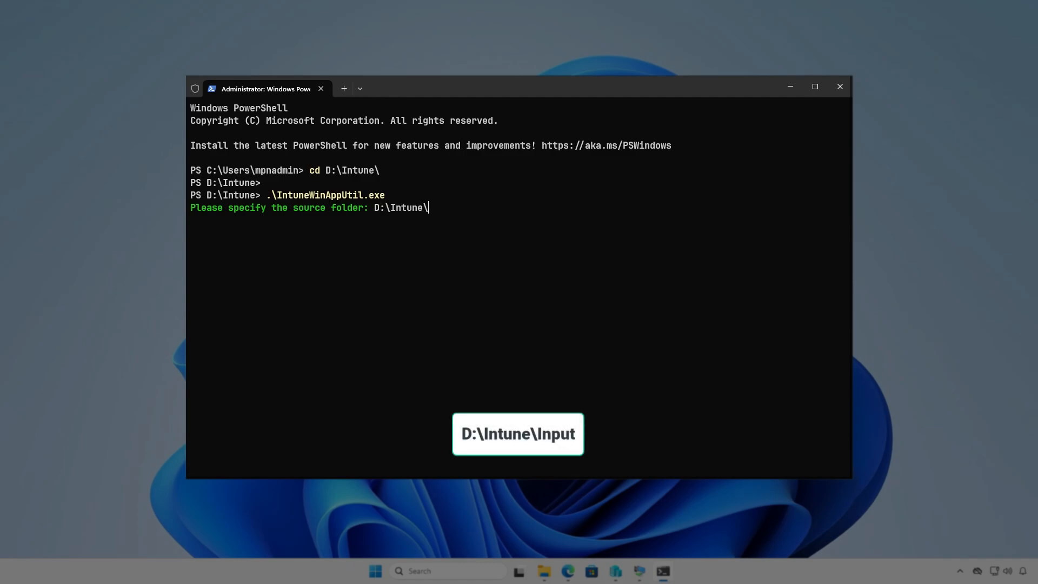
pyautogui.write('Input')
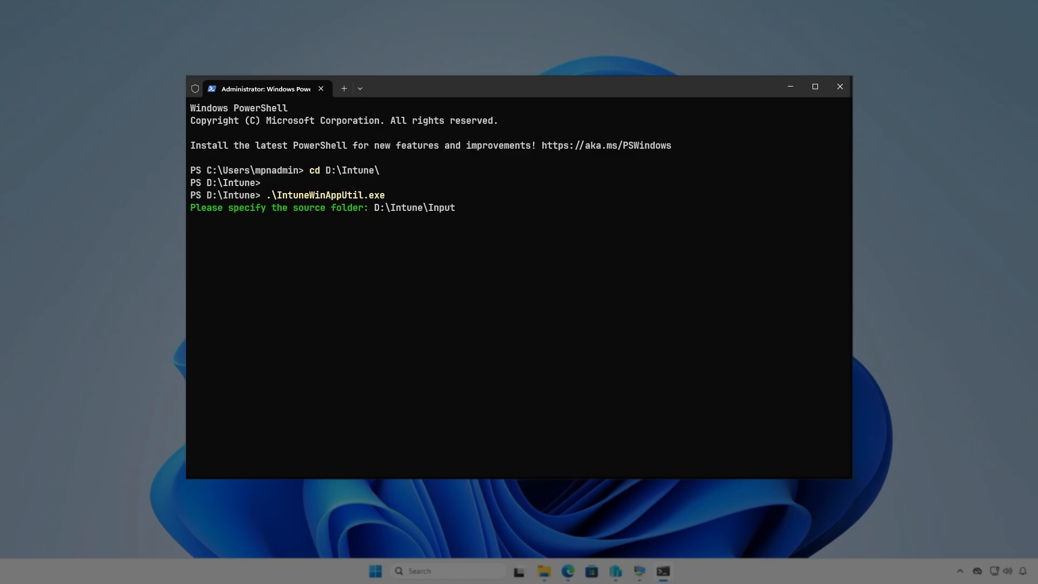
pyautogui.press('Return')
# Step: Specify D:\Intune\Input\setup.exe as the setup file for the package
pyautogui.write('D:\\')
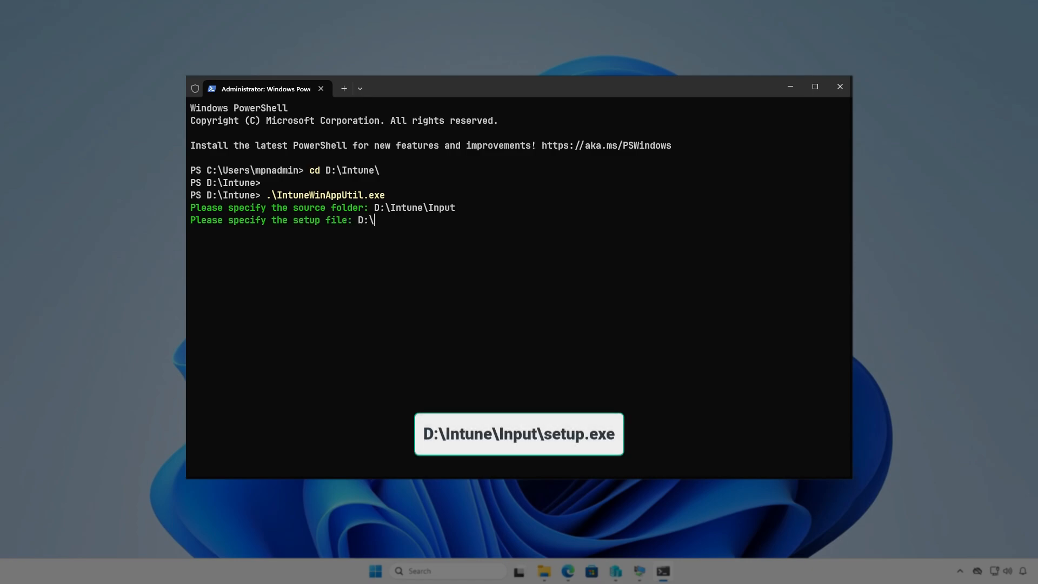
pyautogui.write('Intune\\Inpu')
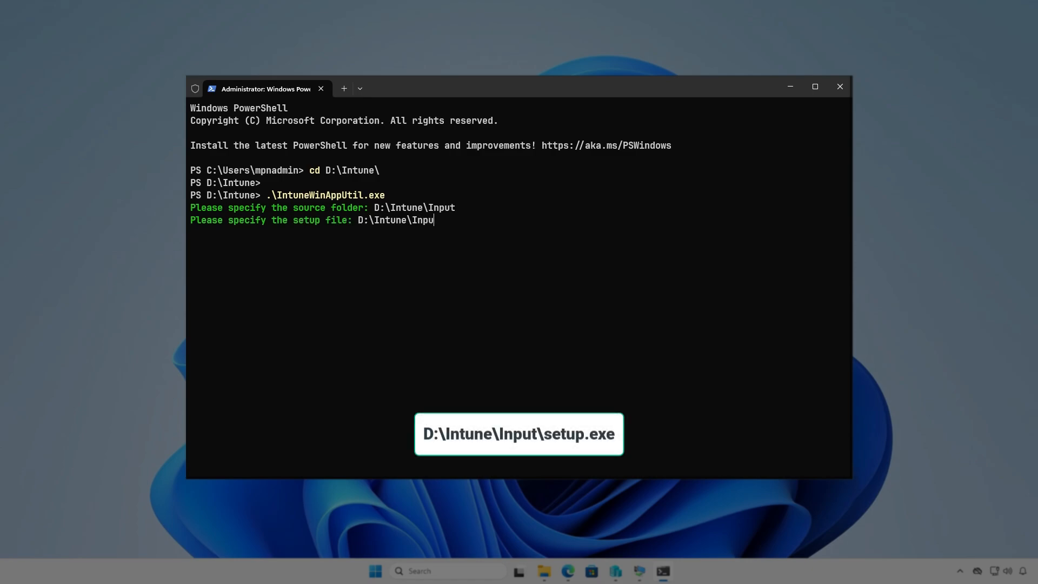
pyautogui.write('t\\setup.exe')
pyautogui.press('Return')
# Step: Specify D:\Intune\Output as the output folder for the package
pyautogui.write('D:')
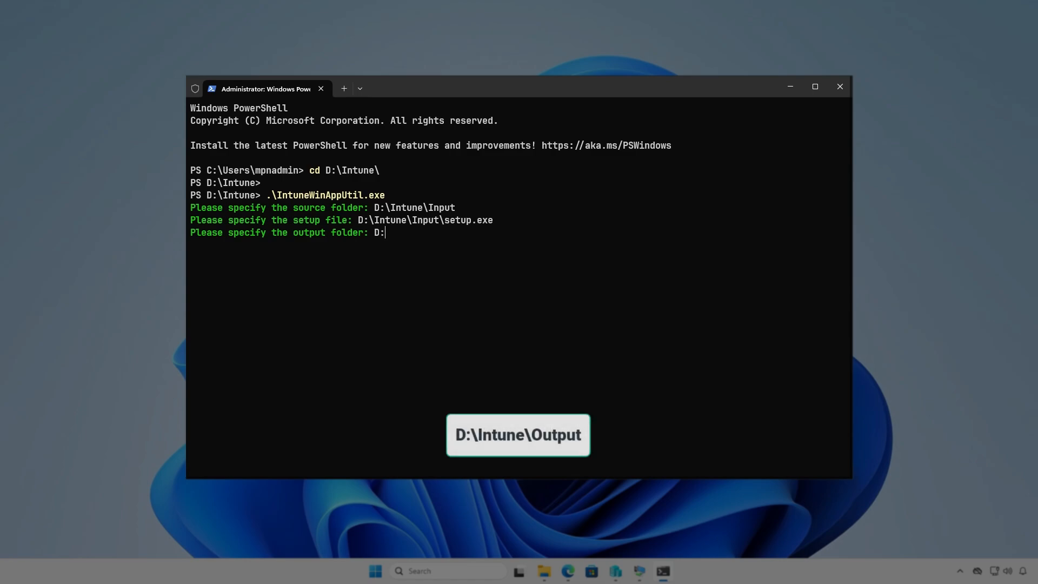
pyautogui.write('\\I')
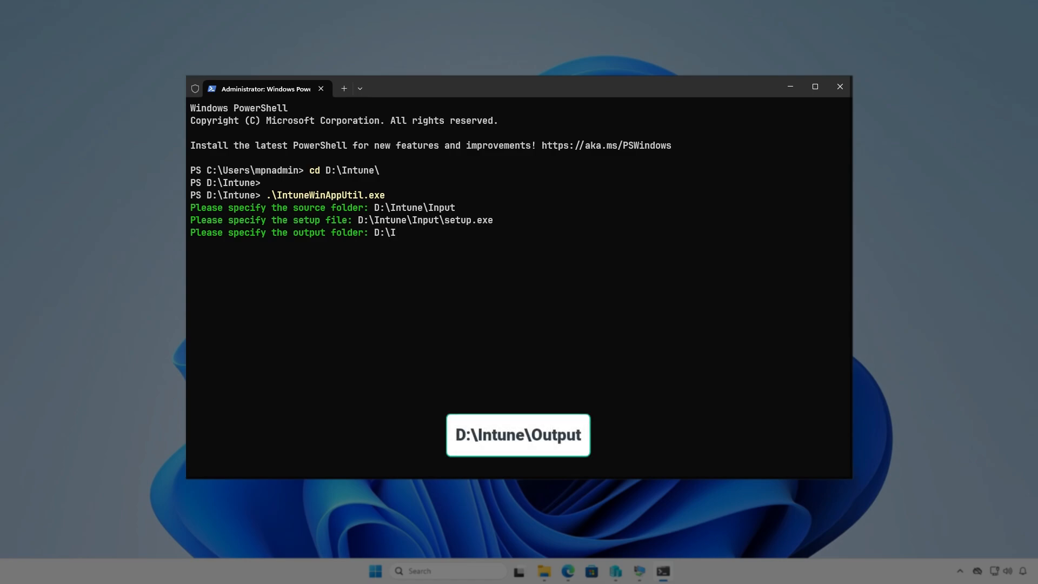
pyautogui.write('ntune\\Output')
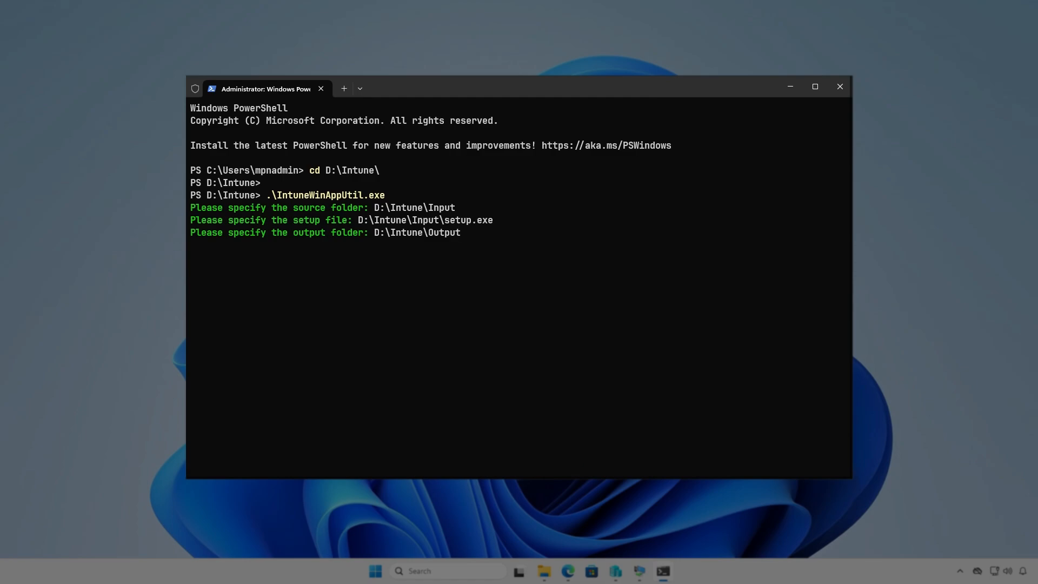
pyautogui.press('Return')
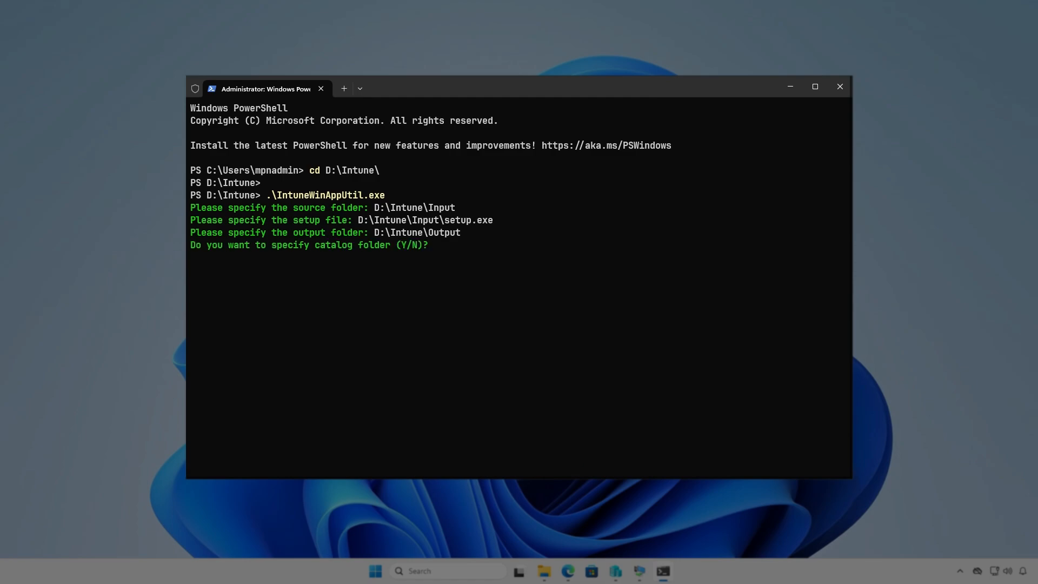
# Step: Generate the package without a catalog folder and check the Output folder in D:\Intune for the generated file
pyautogui.press('n')
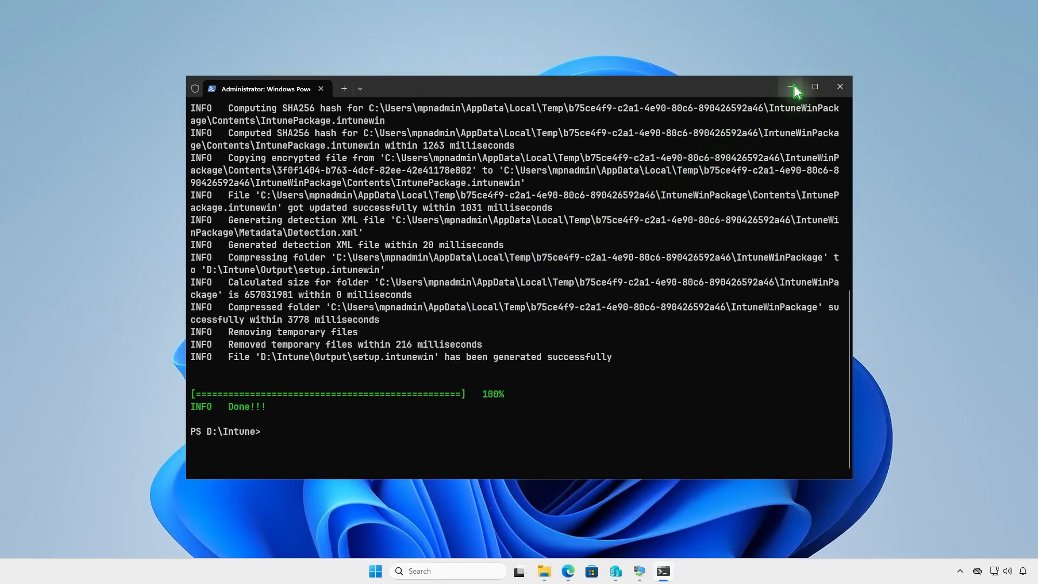
pyautogui.click(790, 87)
pyautogui.click(532, 572)
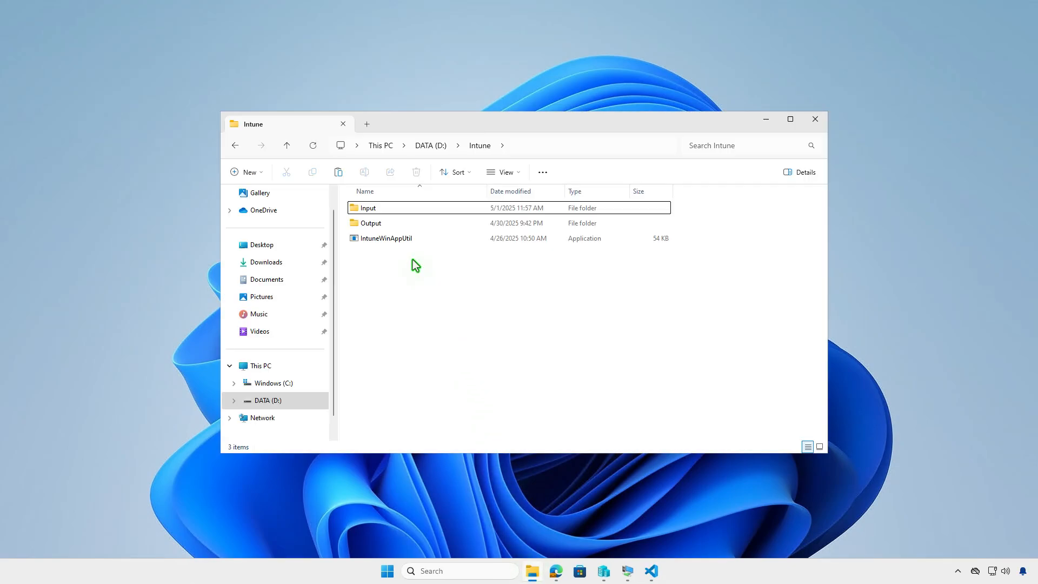
pyautogui.doubleClick(396, 224)
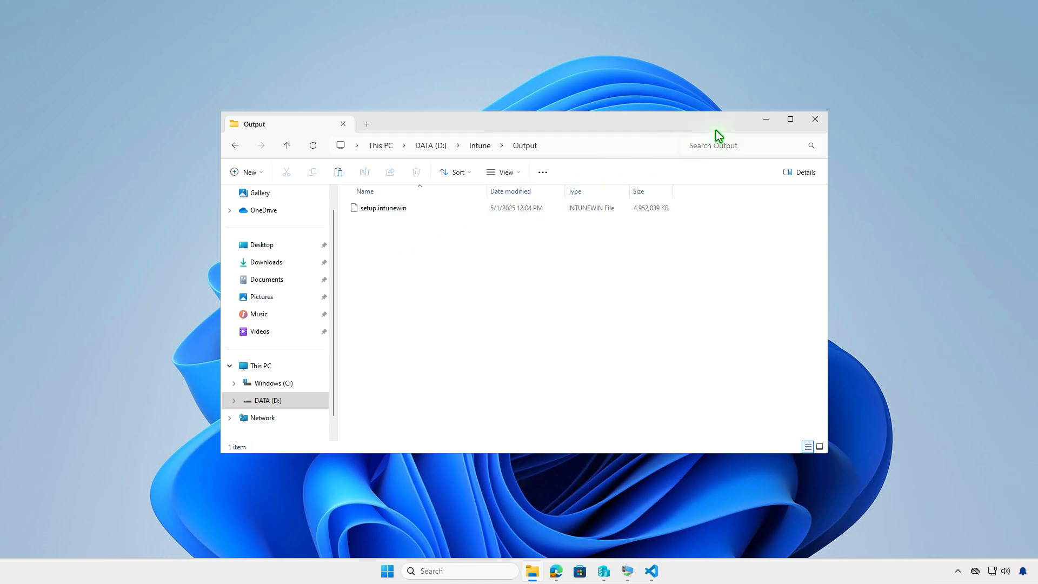
pyautogui.click(773, 122)
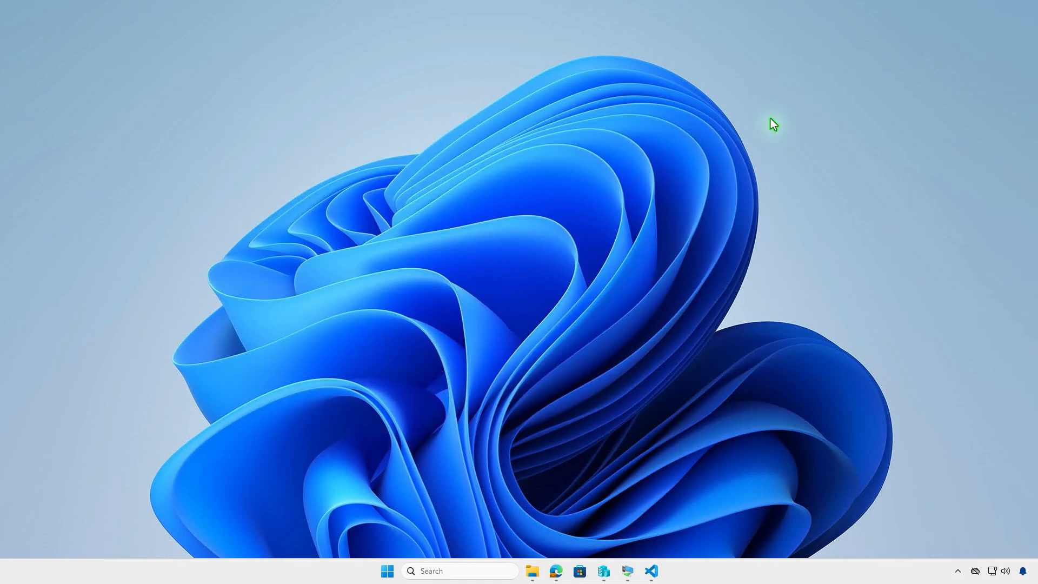
# Step: Switch to the Microsoft Intune admin center in Edge and open the list of Windows apps
pyautogui.click(555, 572)
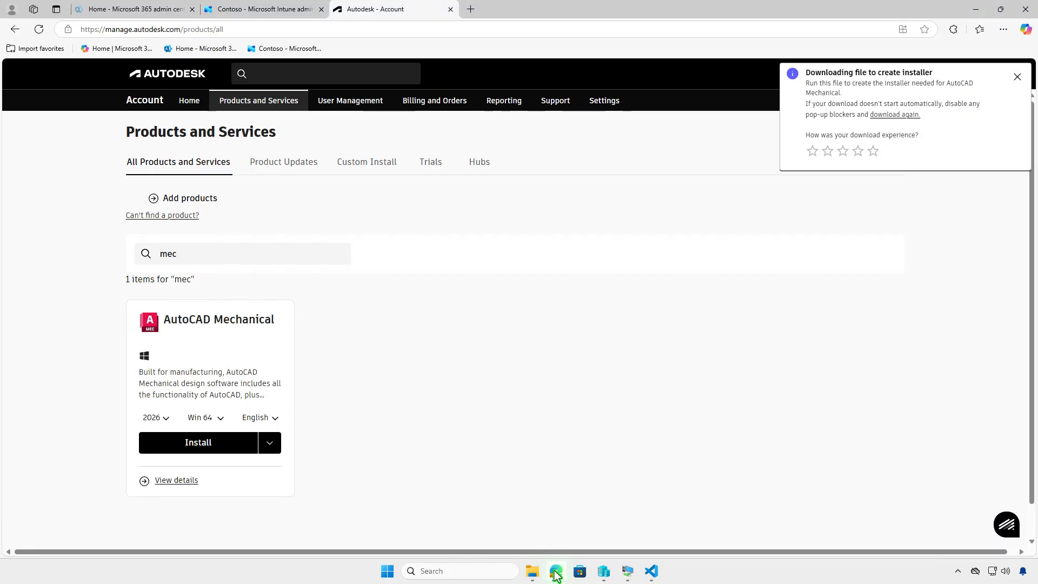
pyautogui.click(290, 14)
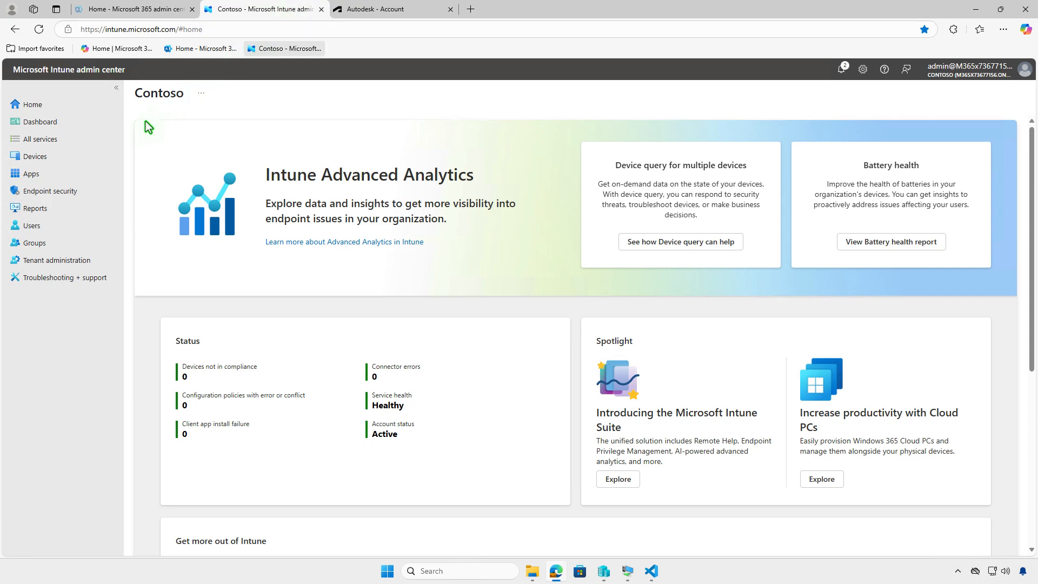
pyautogui.click(66, 176)
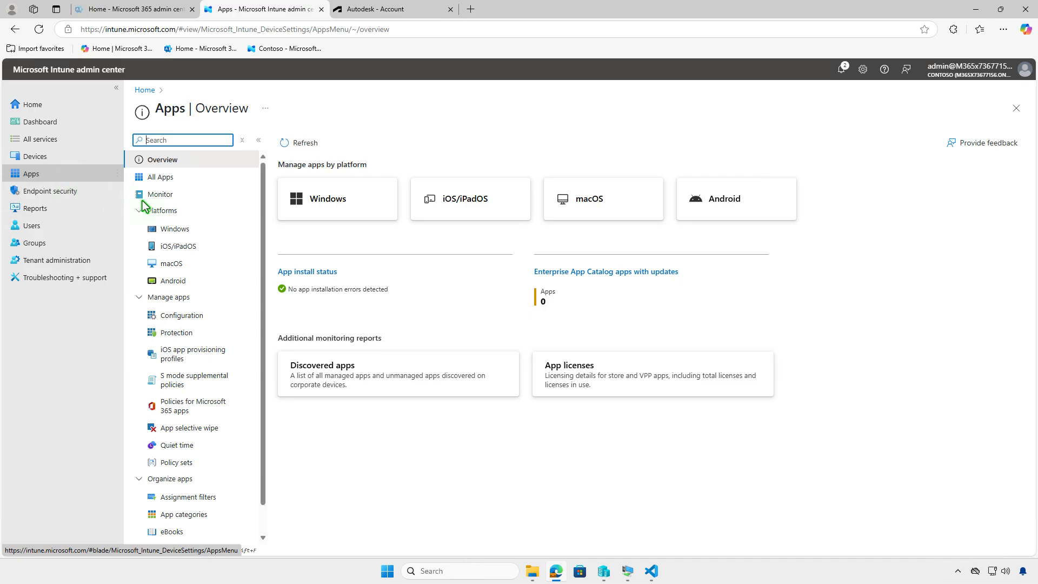
pyautogui.click(199, 232)
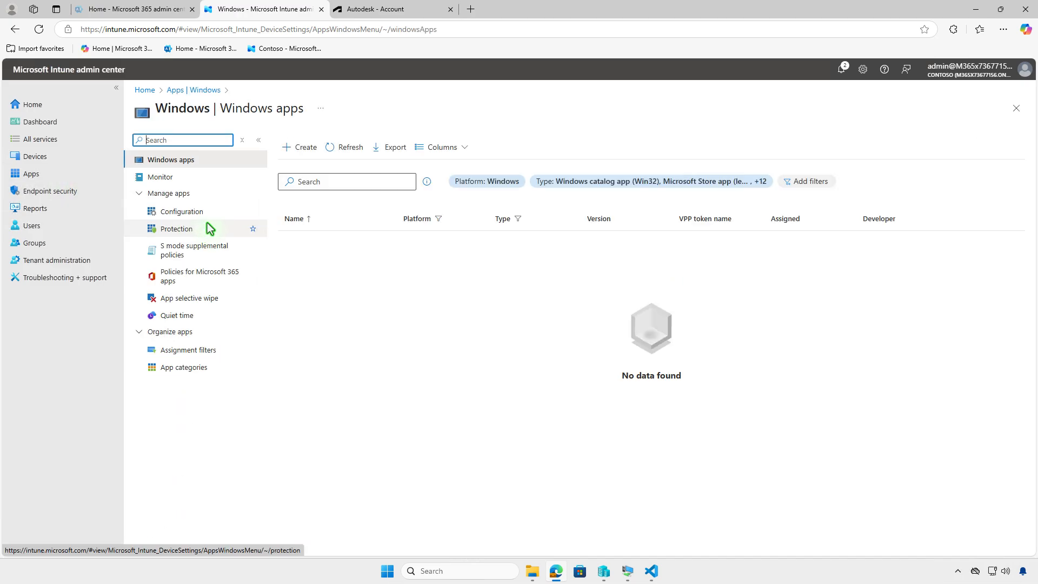
# Step: Start creating a new app with the app type Windows app (Win32)
pyautogui.click(291, 148)
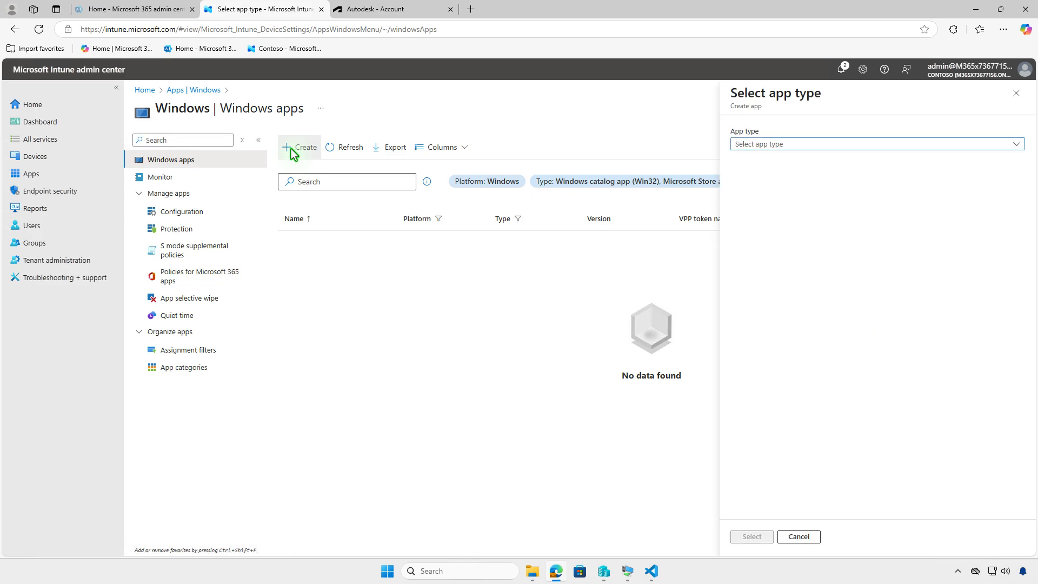
pyautogui.click(823, 146)
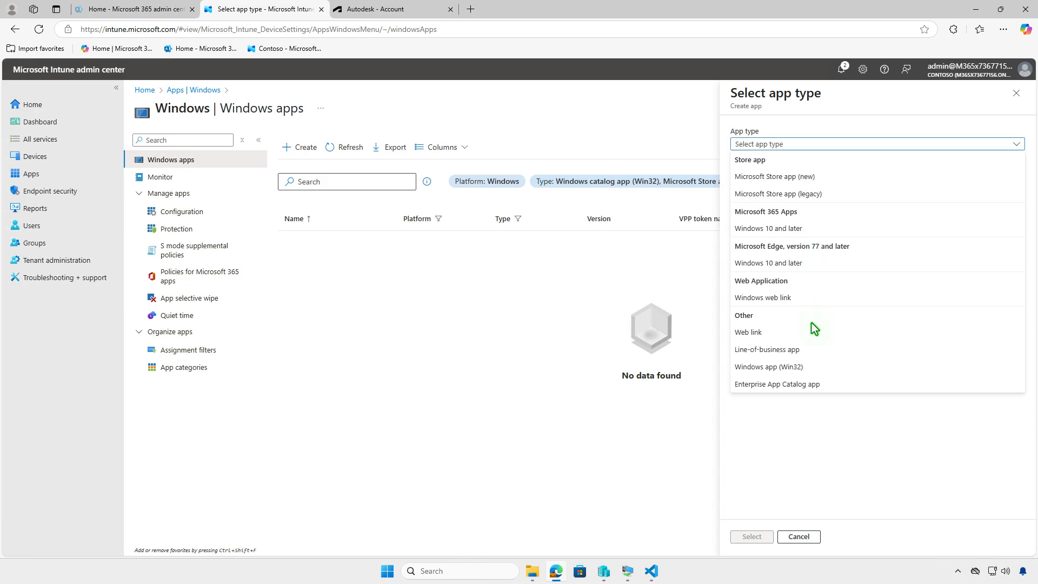
pyautogui.click(816, 366)
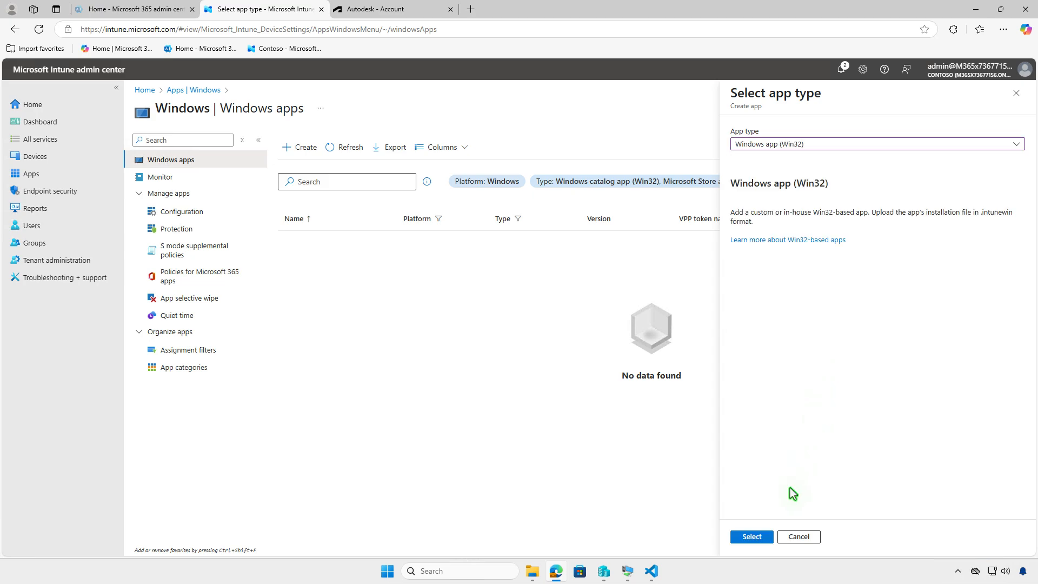
pyautogui.click(752, 536)
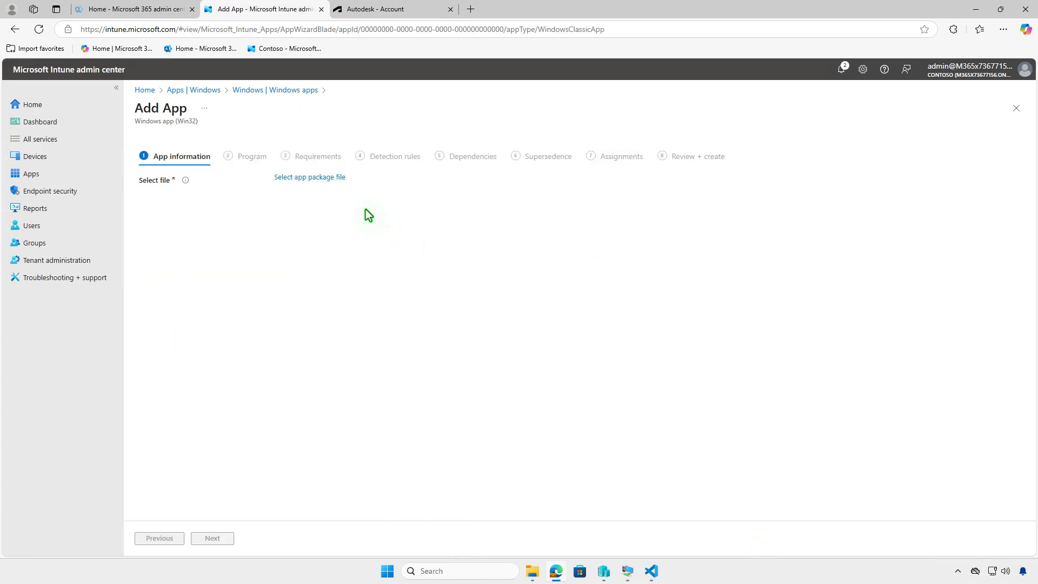
# Step: Select setup.intunewin from D:\Intune\Output as the app package file and confirm it
pyautogui.click(339, 180)
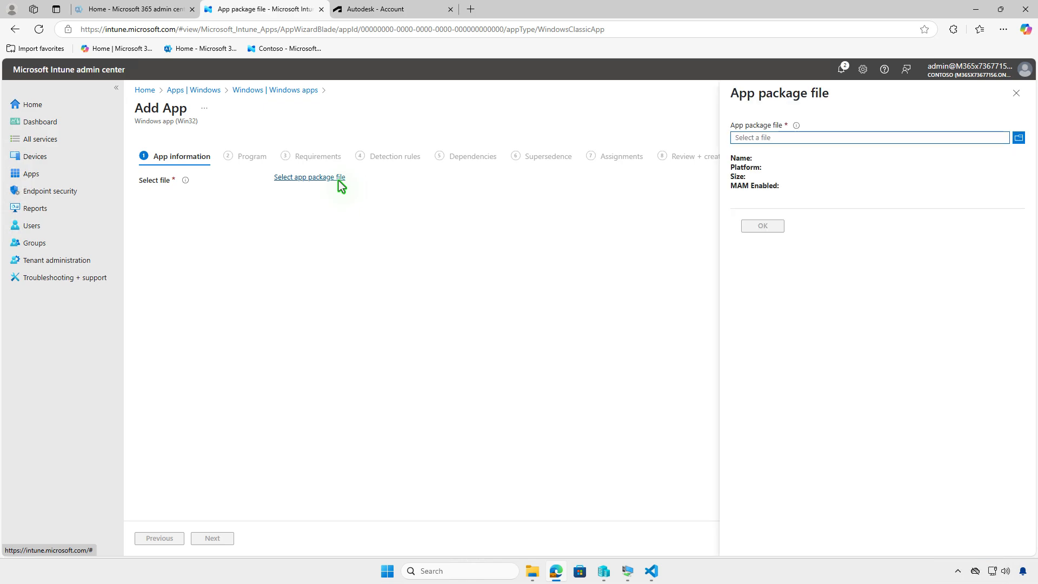
pyautogui.click(809, 136)
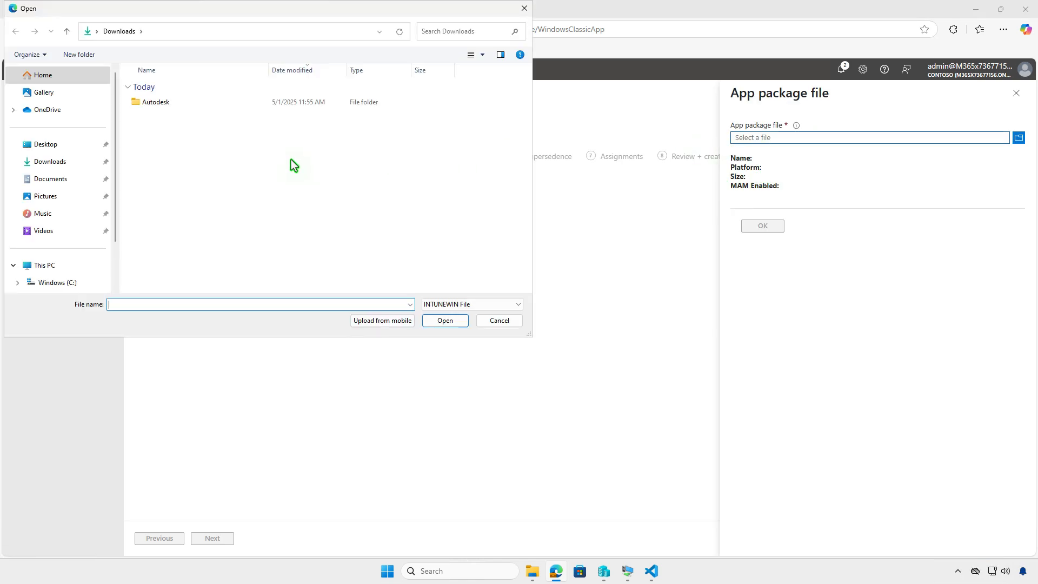
pyautogui.click(73, 266)
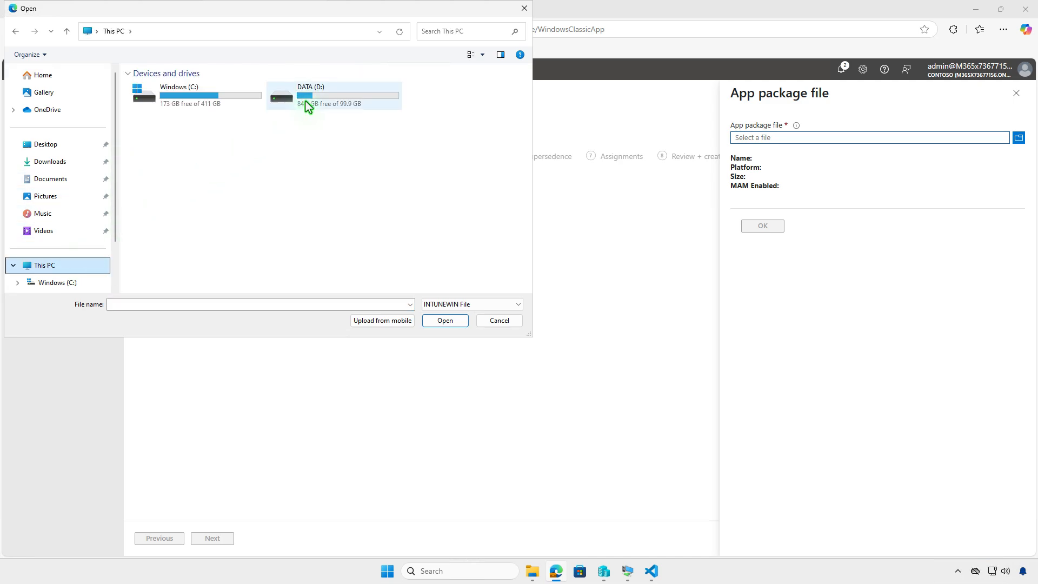
pyautogui.doubleClick(306, 102)
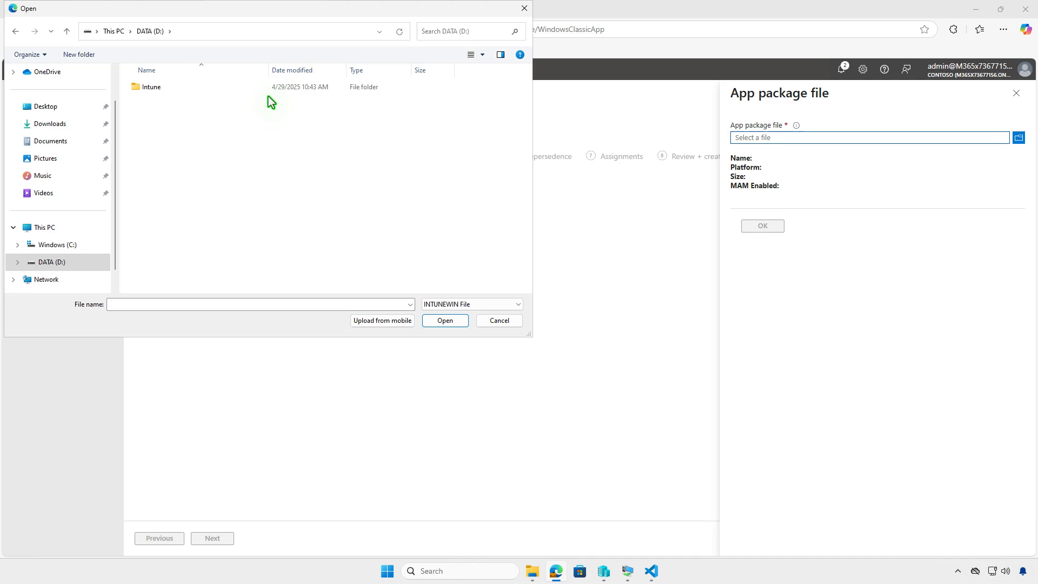
pyautogui.doubleClick(212, 87)
pyautogui.doubleClick(211, 101)
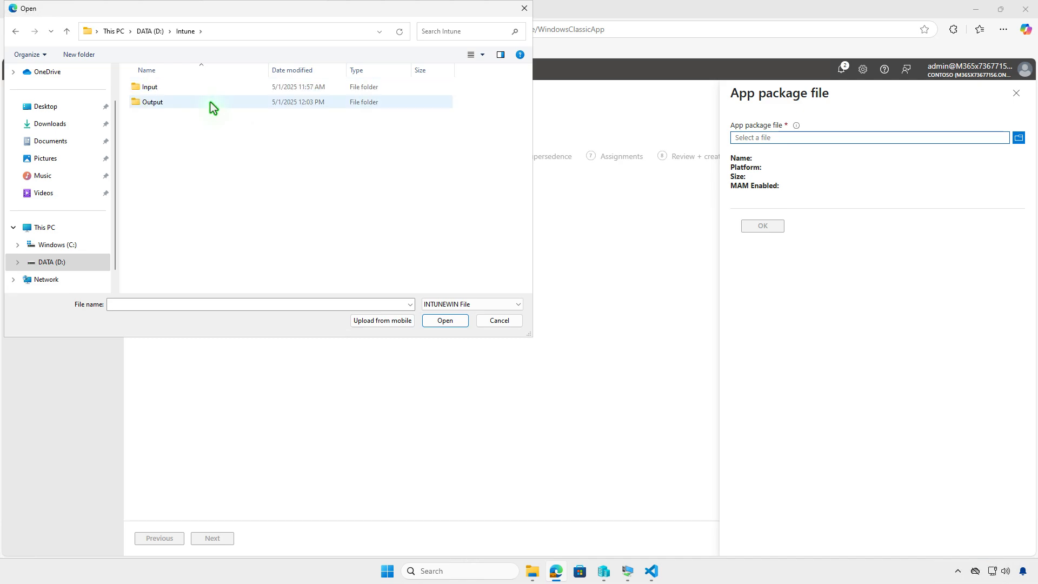
pyautogui.click(215, 88)
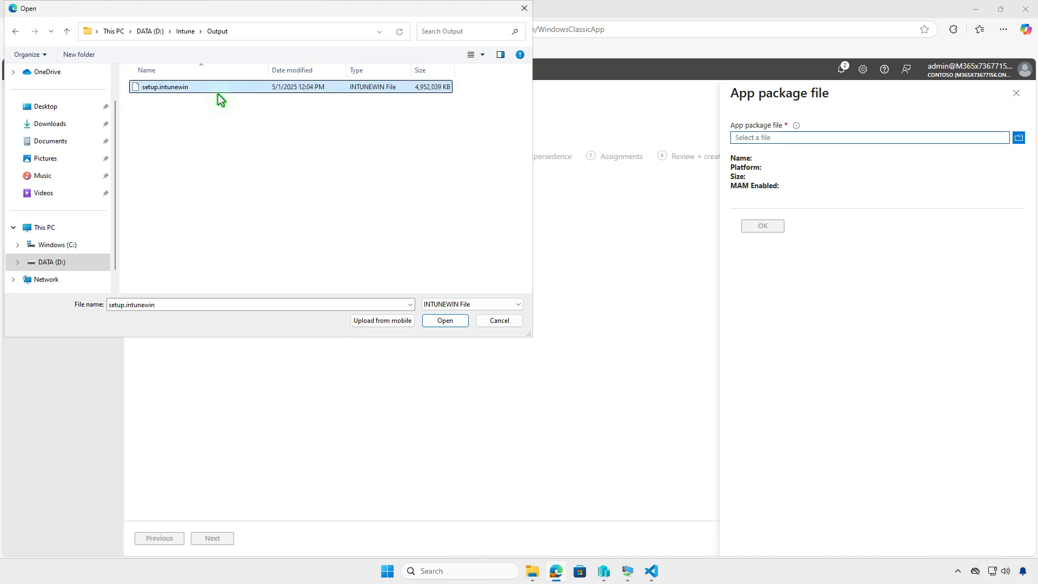
pyautogui.click(439, 319)
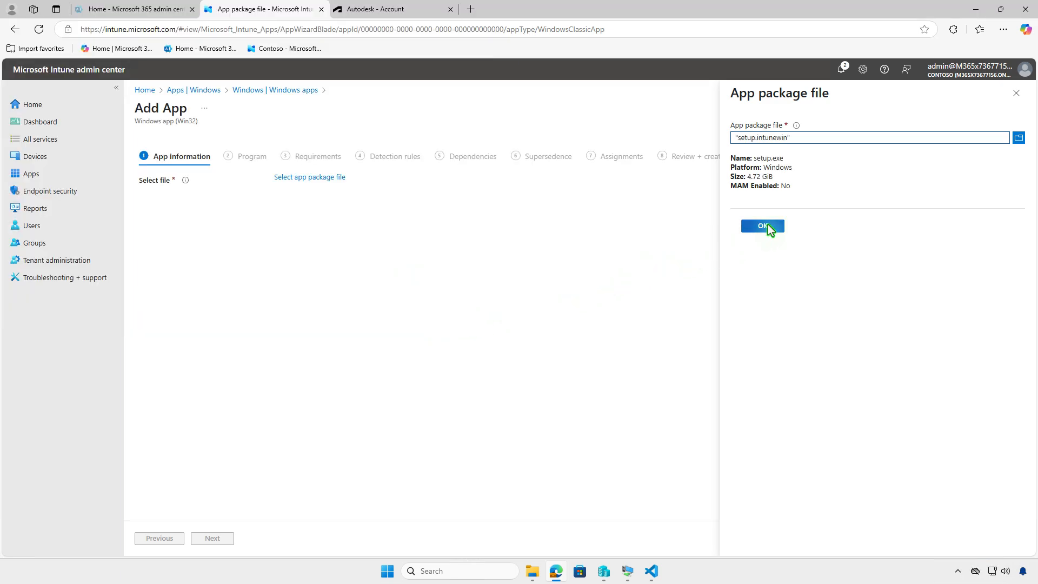
pyautogui.click(765, 226)
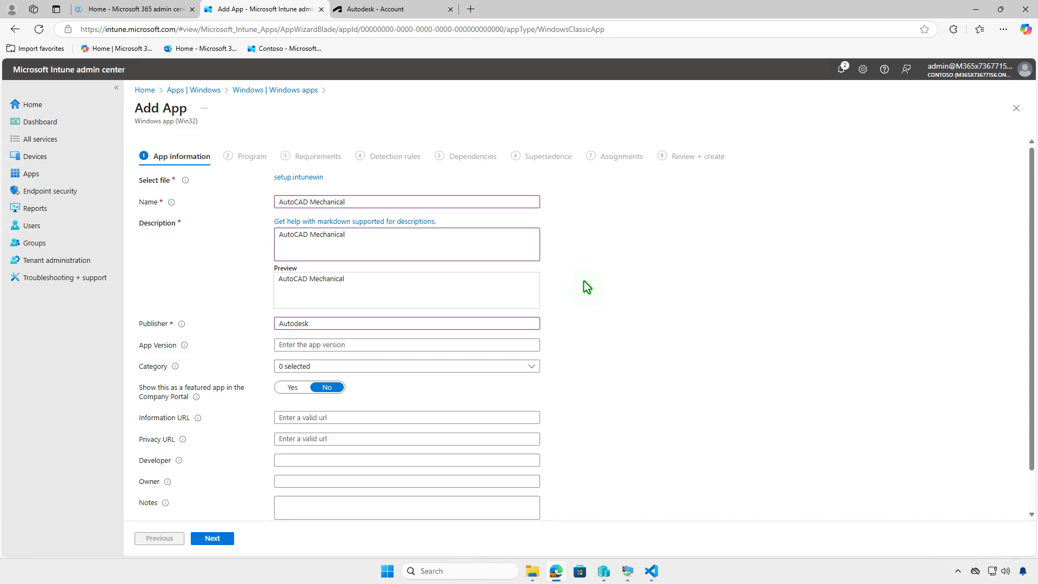
# Step: Set the AutoCAD Mechanical product icon PNG from Downloads as the app's logo and proceed to the Program settings
pyautogui.scroll(-1, 595, 319)
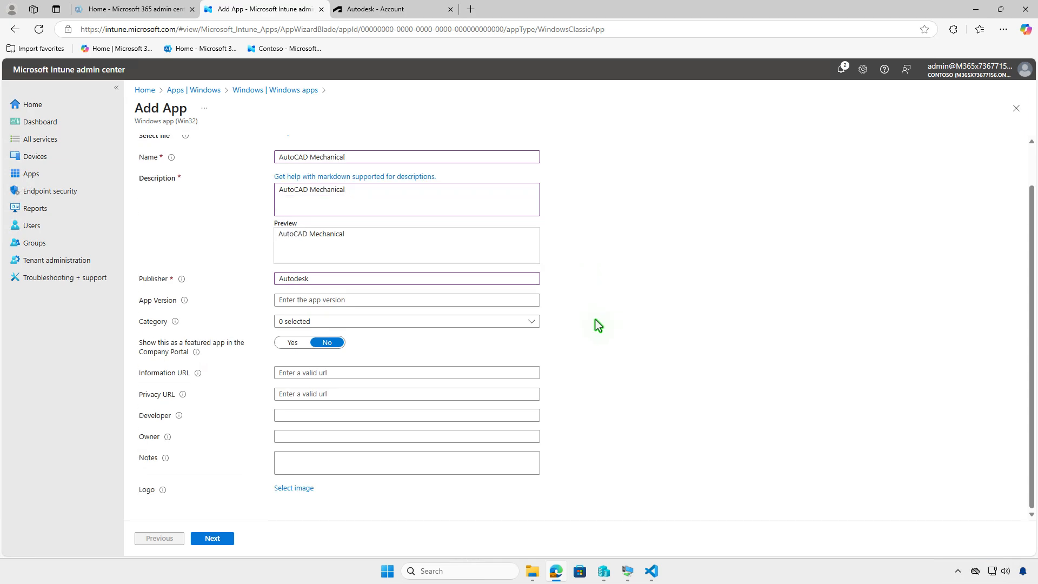
pyautogui.click(293, 488)
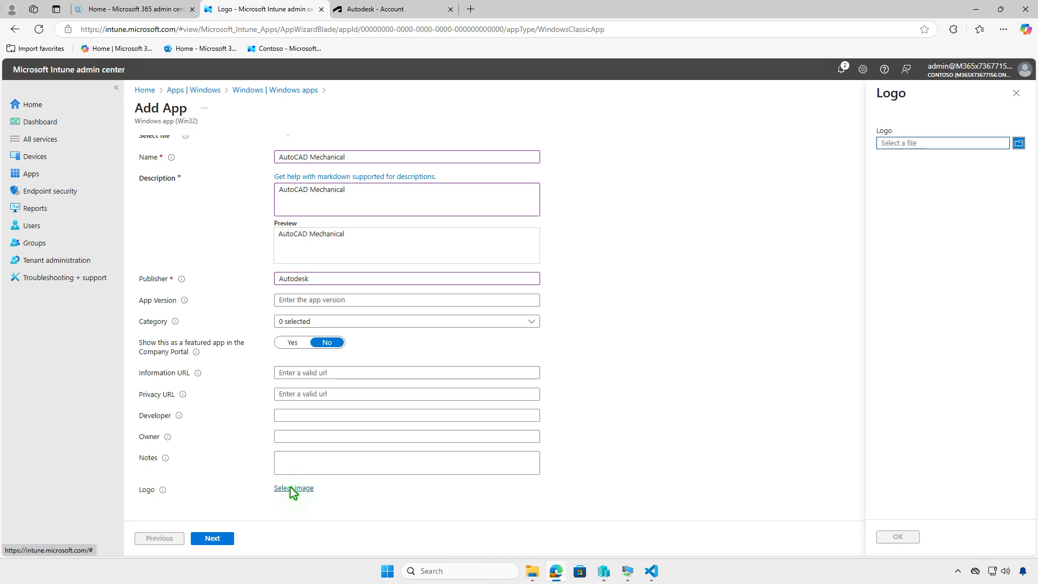
pyautogui.click(978, 145)
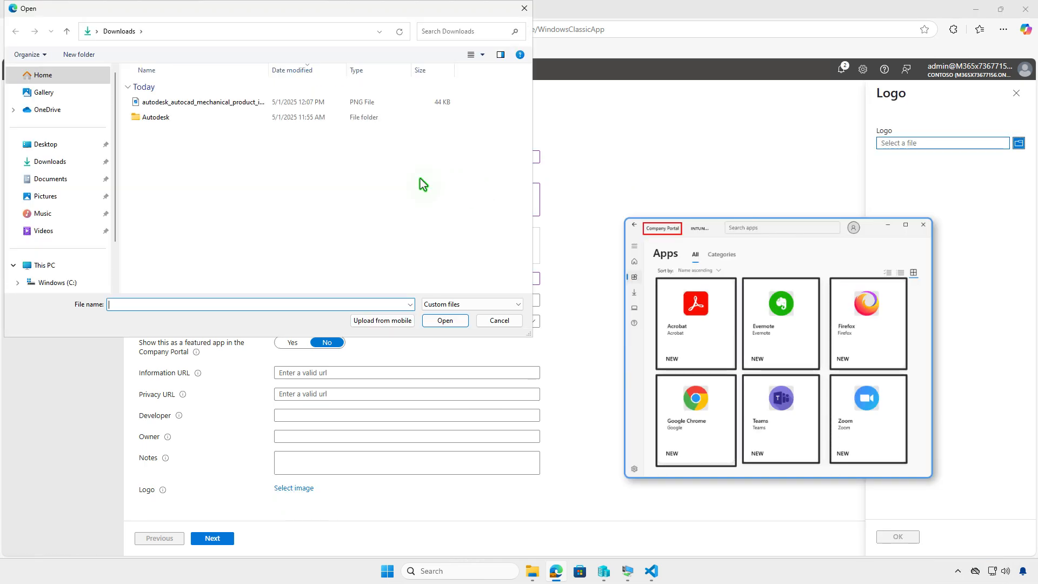
pyautogui.click(227, 105)
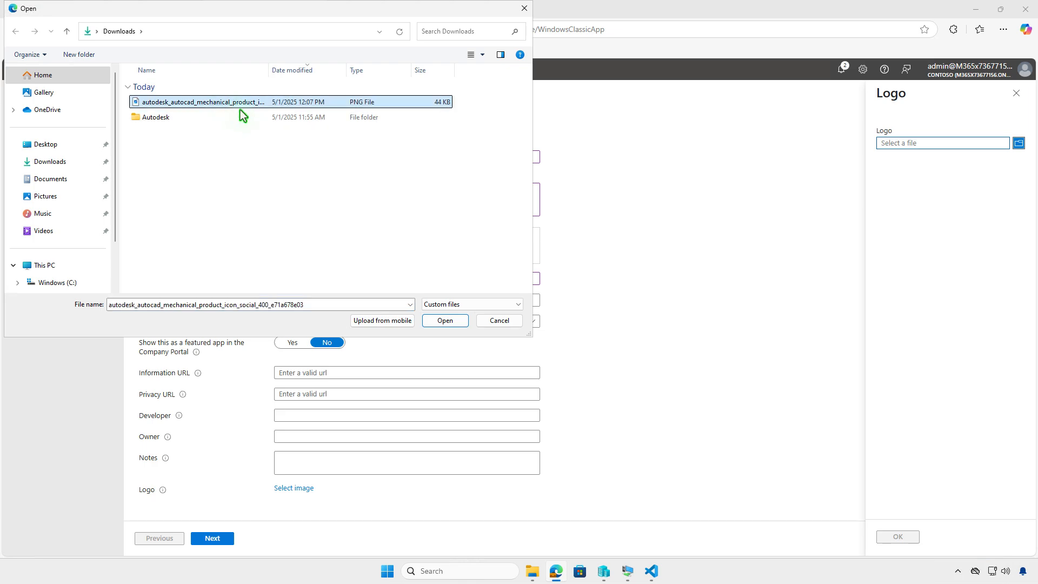
pyautogui.click(452, 323)
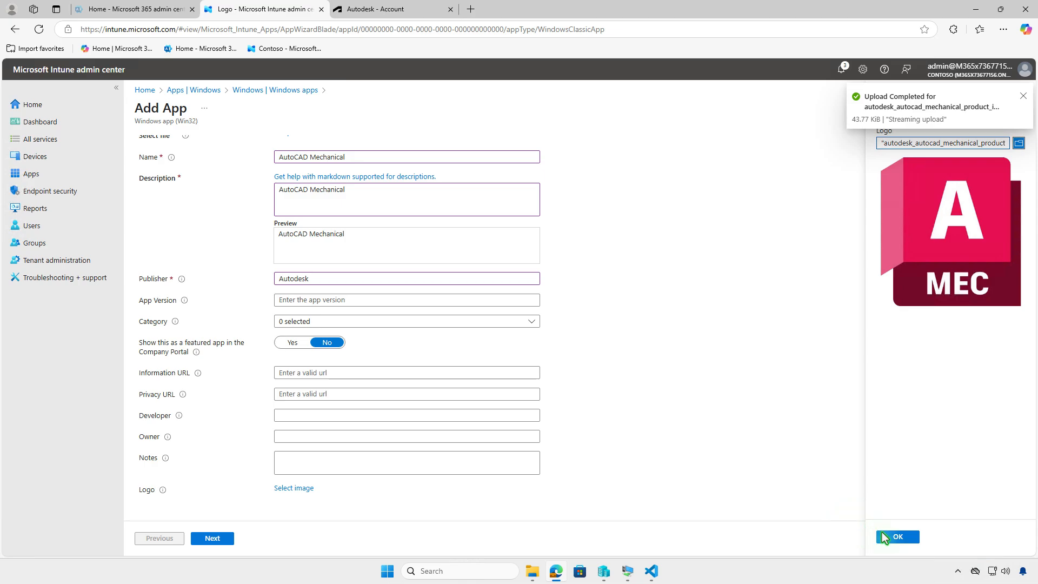
pyautogui.click(898, 537)
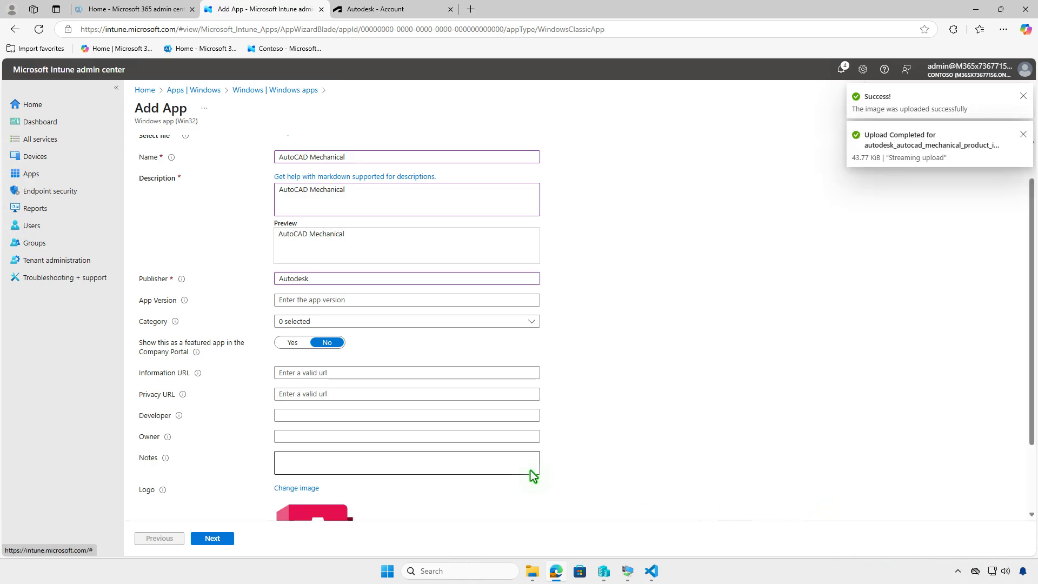
pyautogui.scroll(-2, 528, 475)
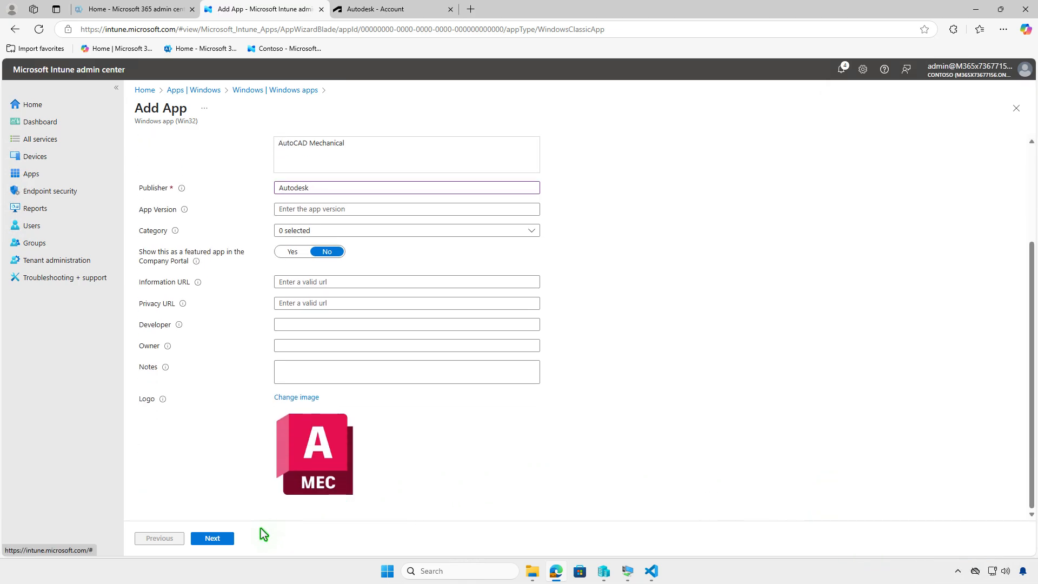
pyautogui.click(226, 539)
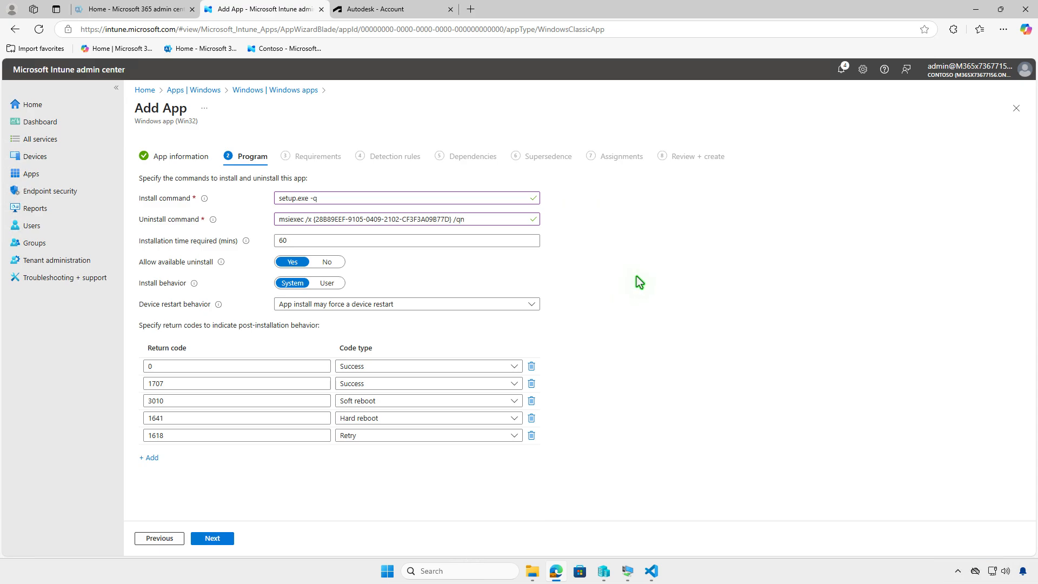
# Step: Open setup.xml from Downloads\Autodesk\AutoCAD Mechanical 2026 - (EN) in Visual Studio Code and examine the MSI product code used for uninstalling
pyautogui.click(533, 571)
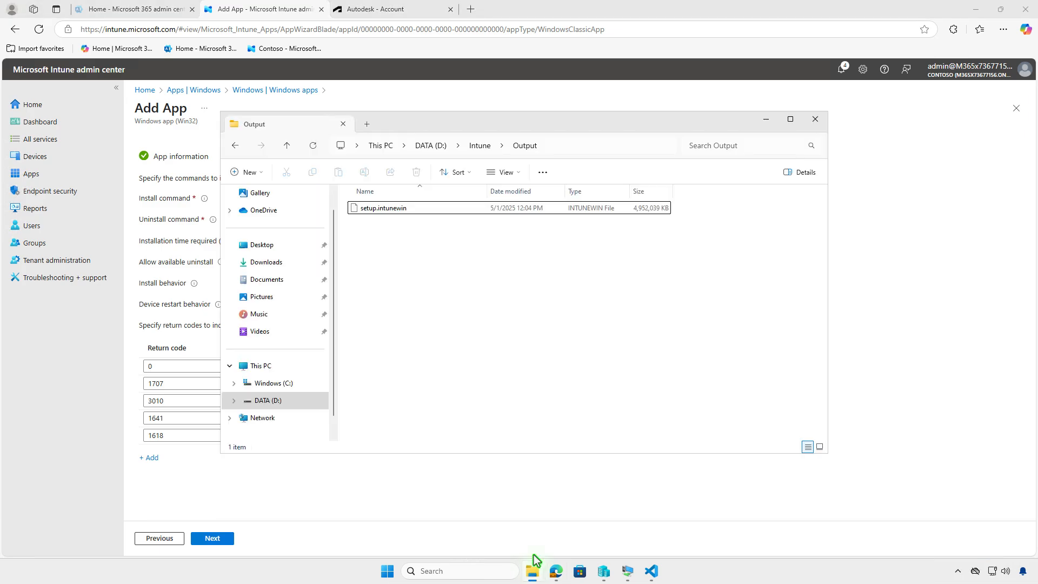
pyautogui.click(287, 262)
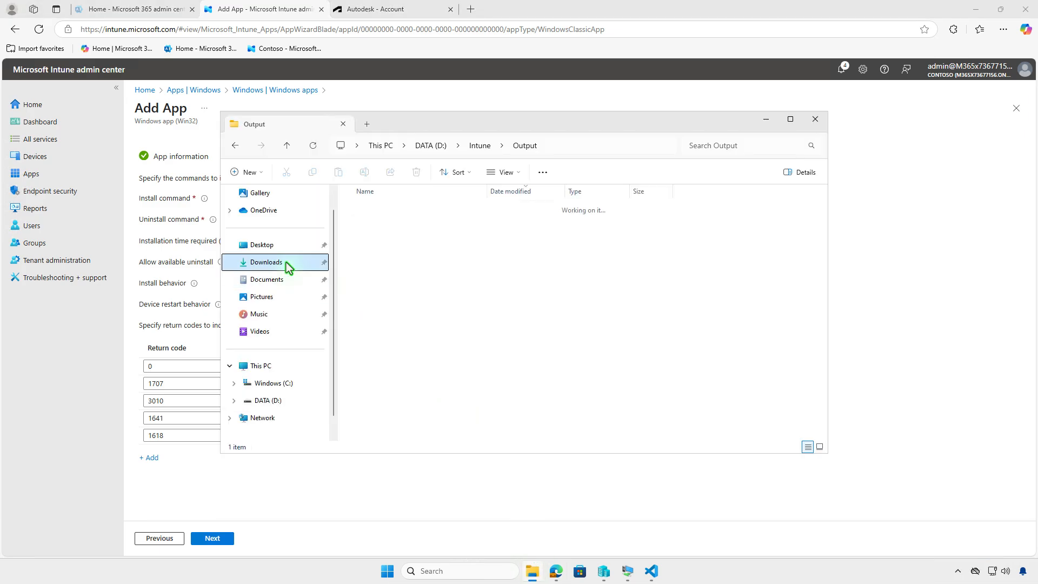
pyautogui.doubleClick(428, 254)
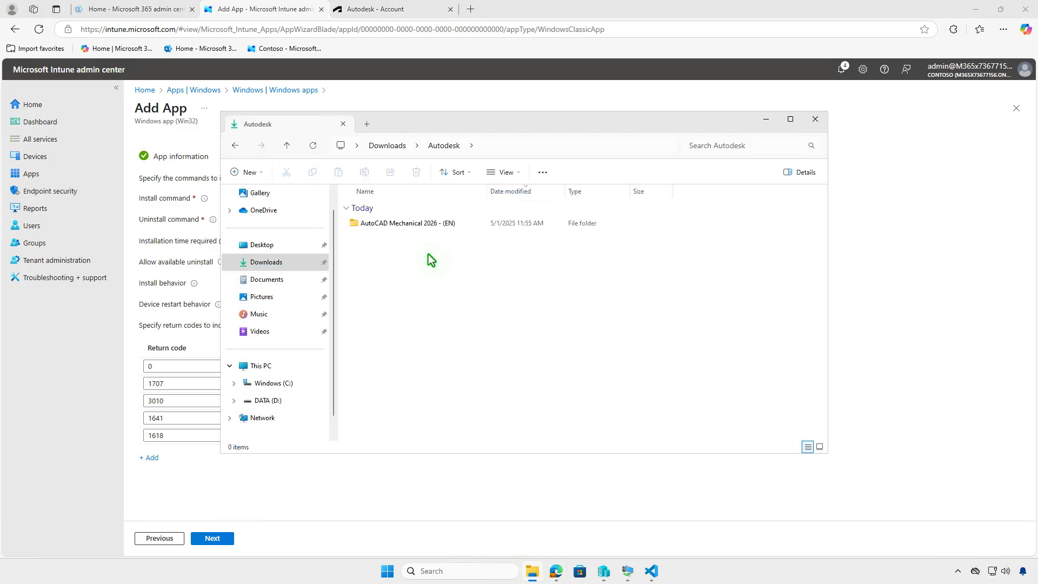
pyautogui.doubleClick(469, 223)
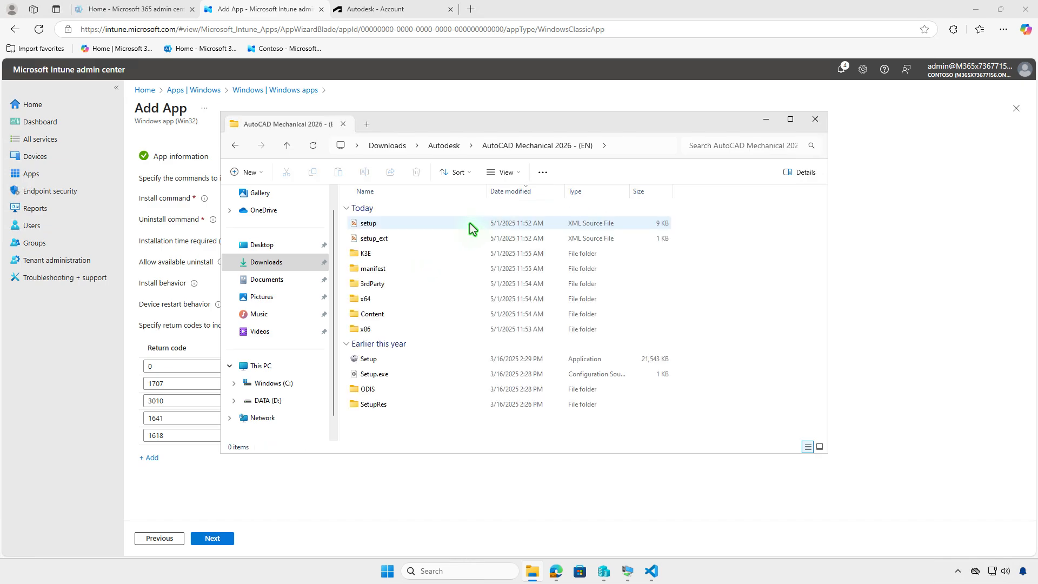
pyautogui.click(470, 224)
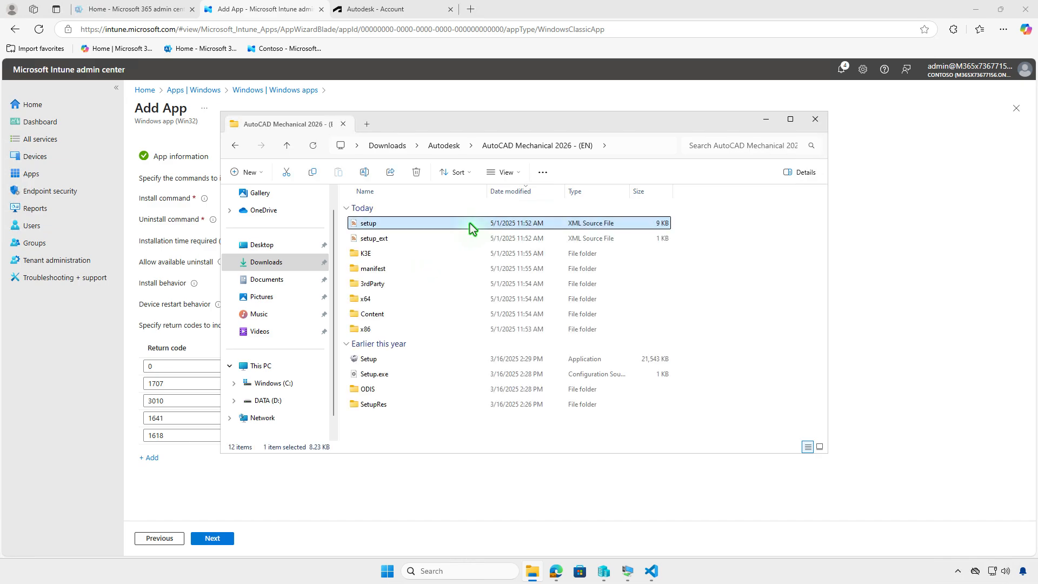
pyautogui.doubleClick(470, 223)
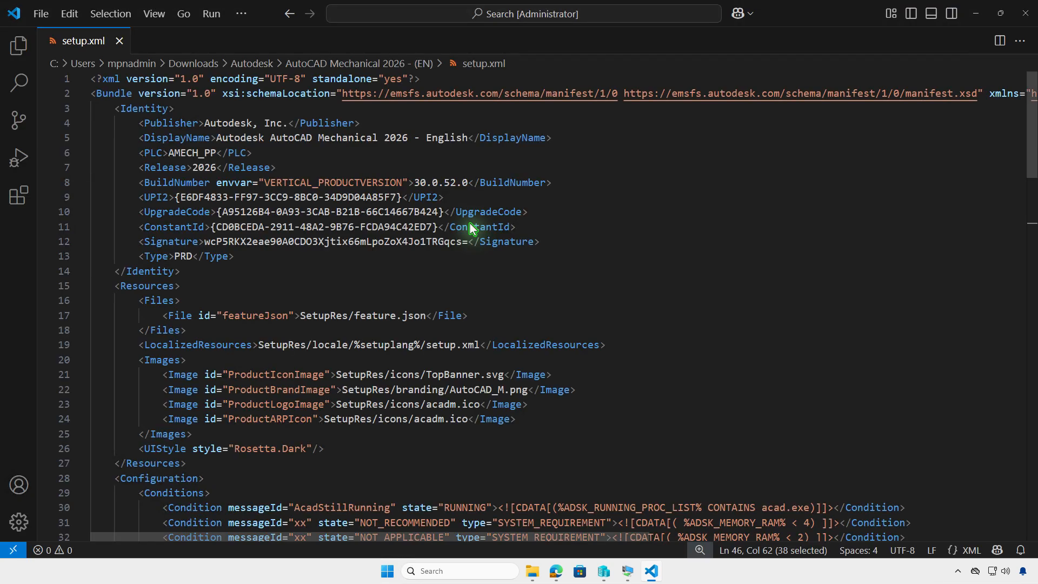
pyautogui.scroll(-10, 691, 279)
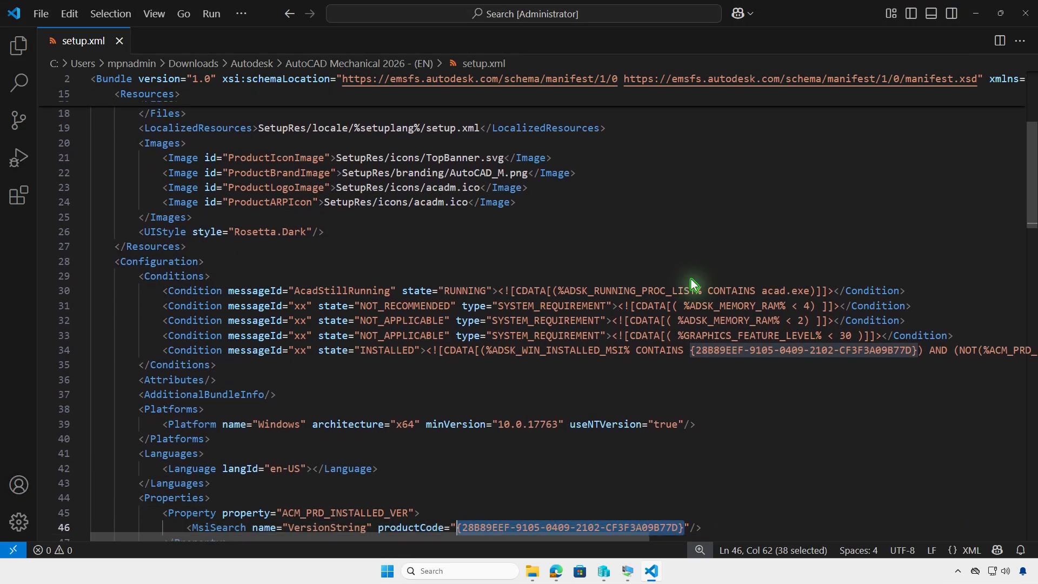
# Step: Return to the Intune Add App page, set the installation time required to 12 minutes, and proceed to Requirements
pyautogui.scroll(-3, 690, 279)
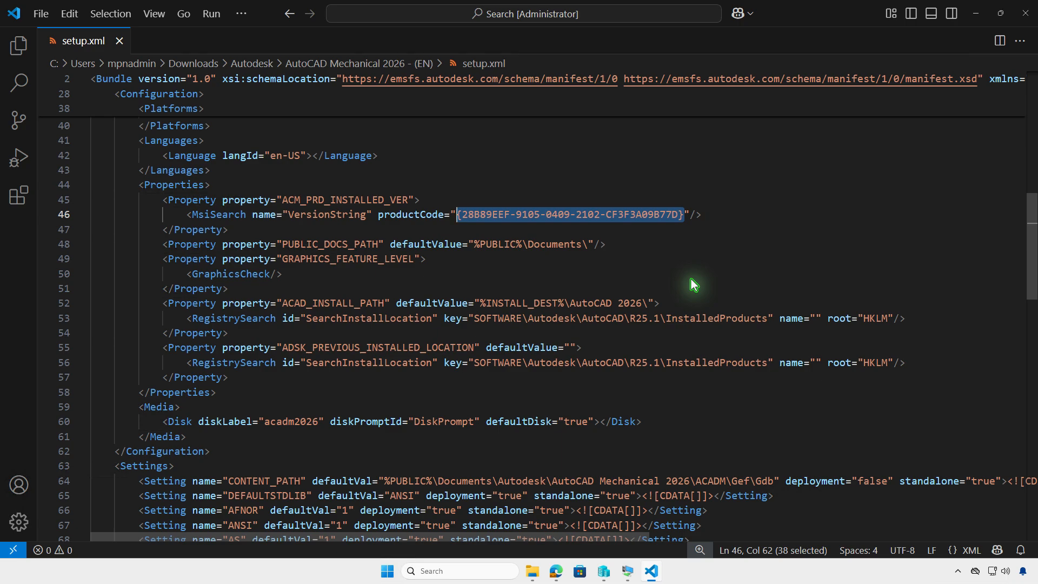
pyautogui.click(976, 14)
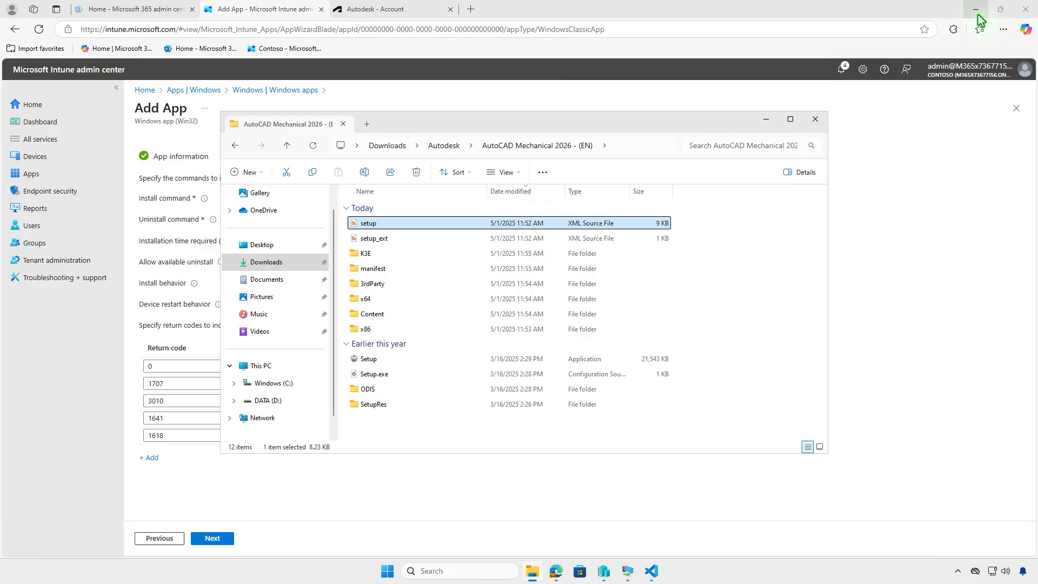
pyautogui.click(766, 120)
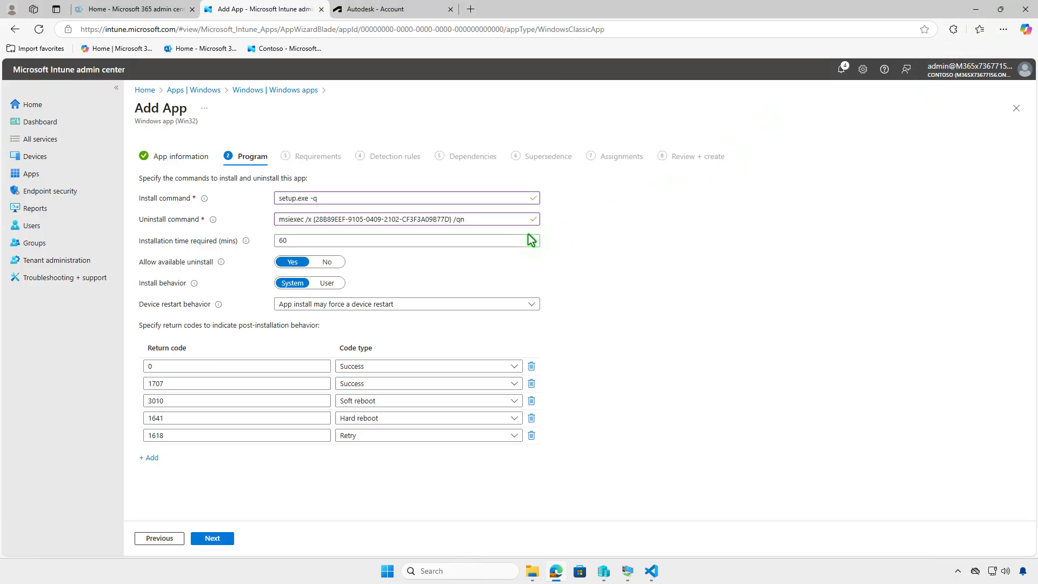
pyautogui.doubleClick(282, 242)
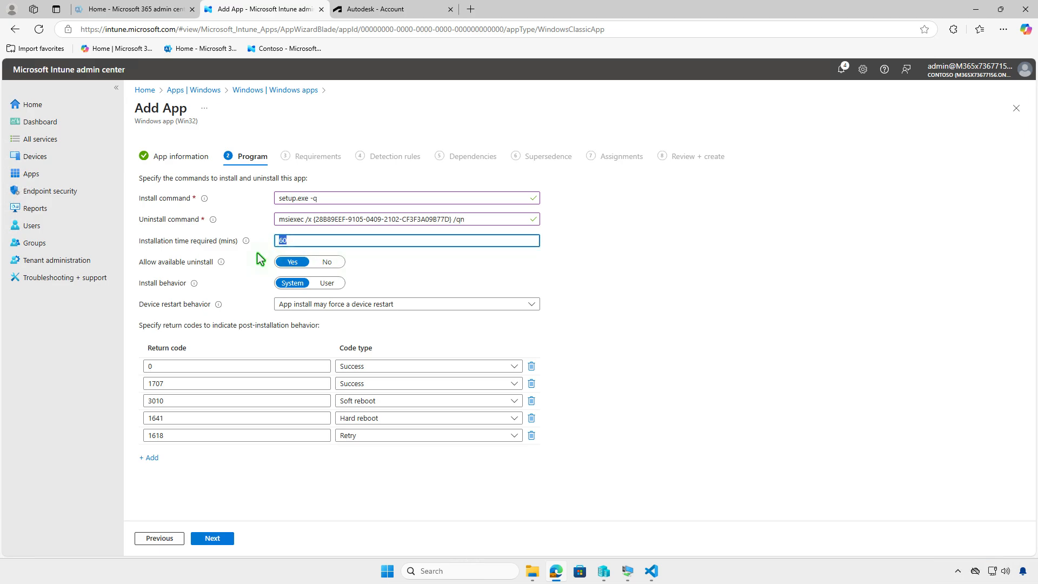
pyautogui.write('12')
pyautogui.click(223, 539)
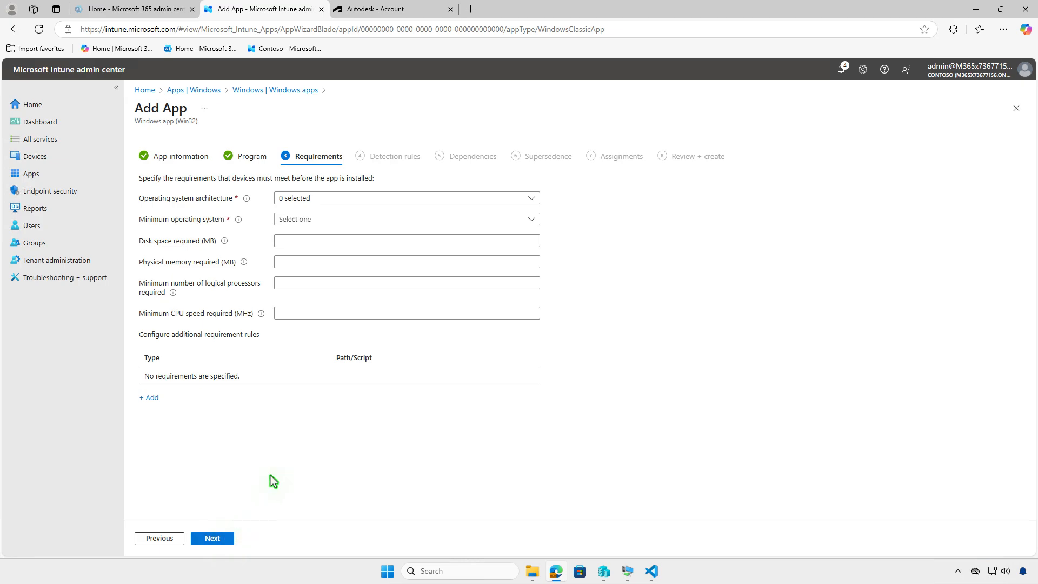
# Step: Require 64-bit architecture and Windows 10 1607 as the minimum operating system, and continue to the detection rules
pyautogui.click(373, 198)
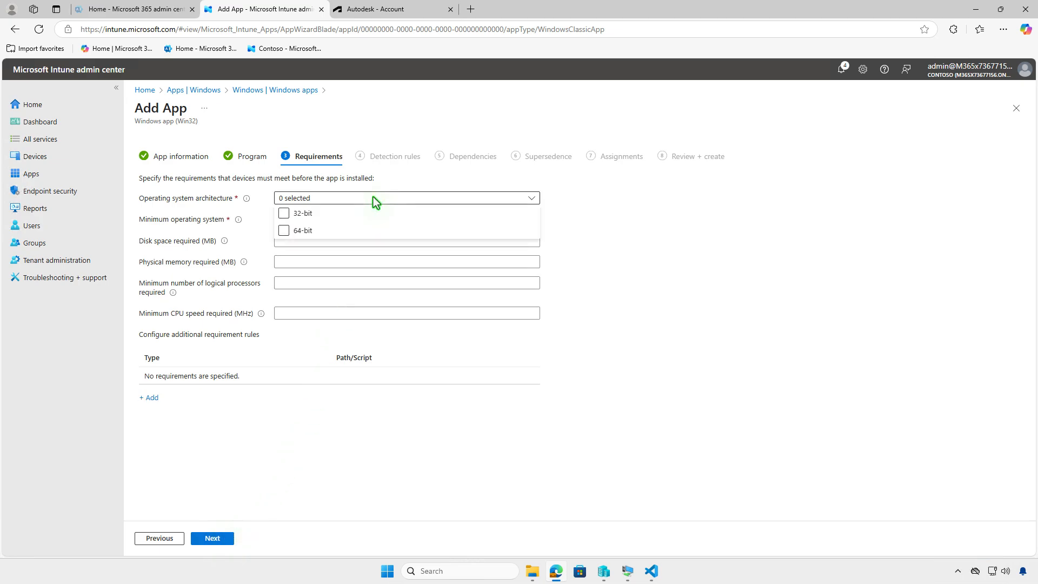
pyautogui.click(283, 230)
pyautogui.click(267, 238)
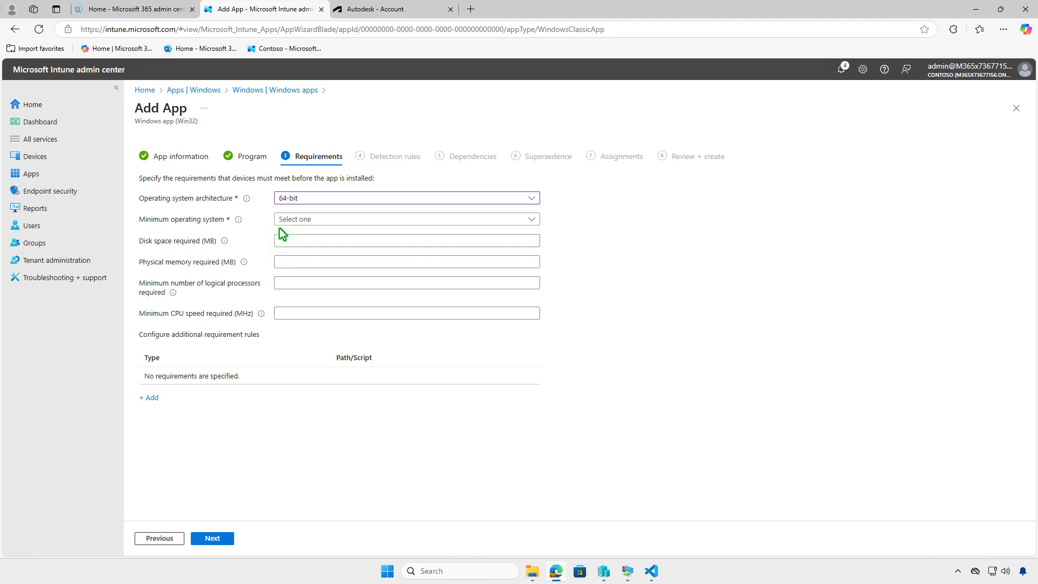
pyautogui.click(335, 218)
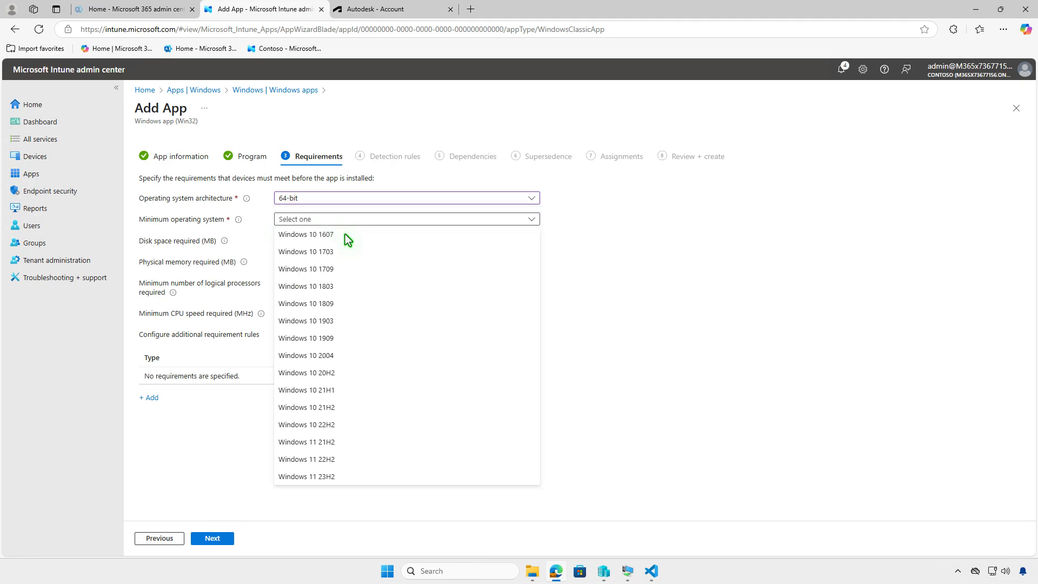
pyautogui.click(347, 236)
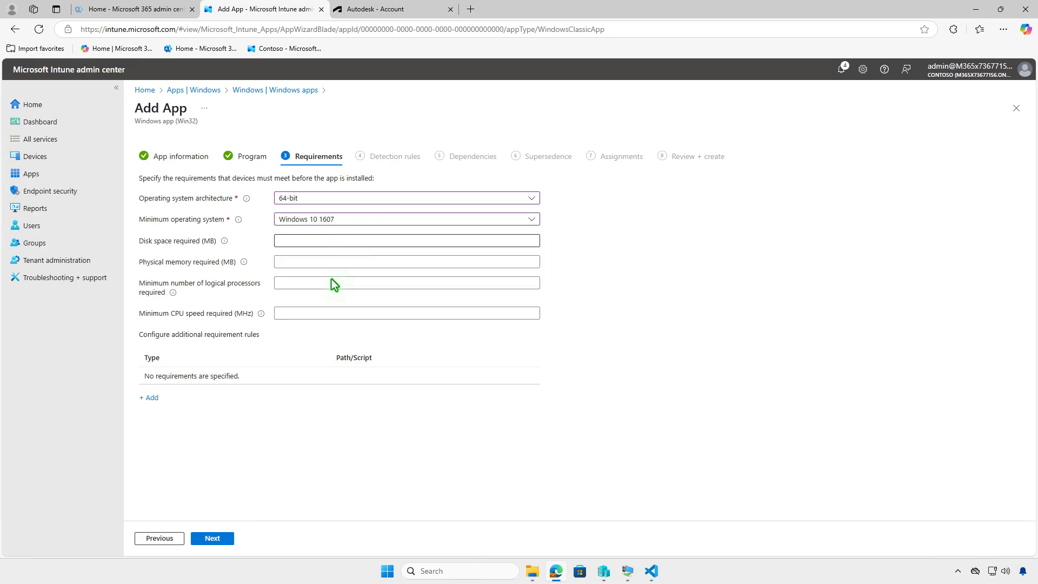
pyautogui.click(225, 540)
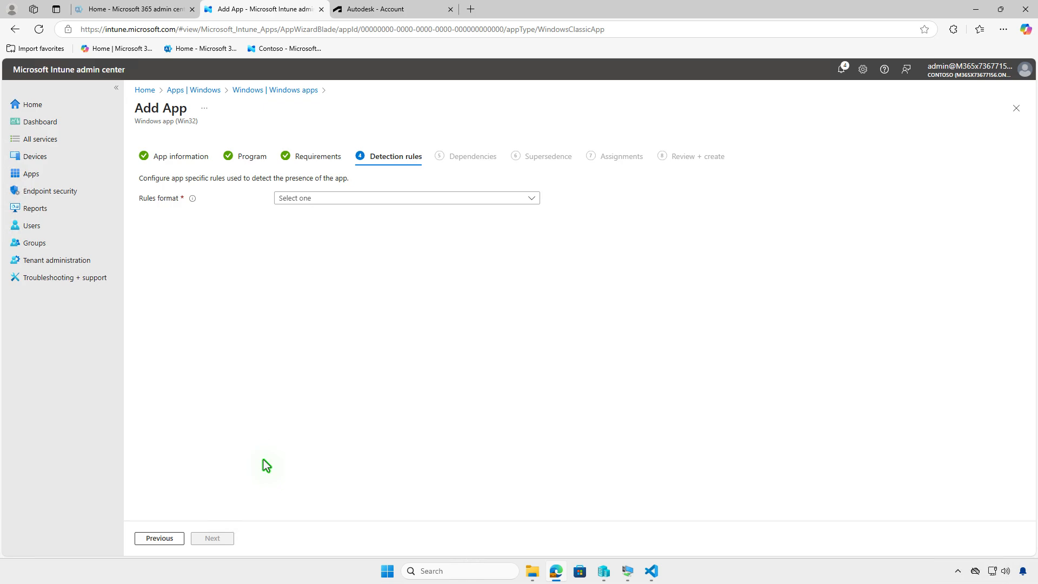
# Step: Choose to manually configure detection rules and start a new rule of type MSI
pyautogui.click(430, 200)
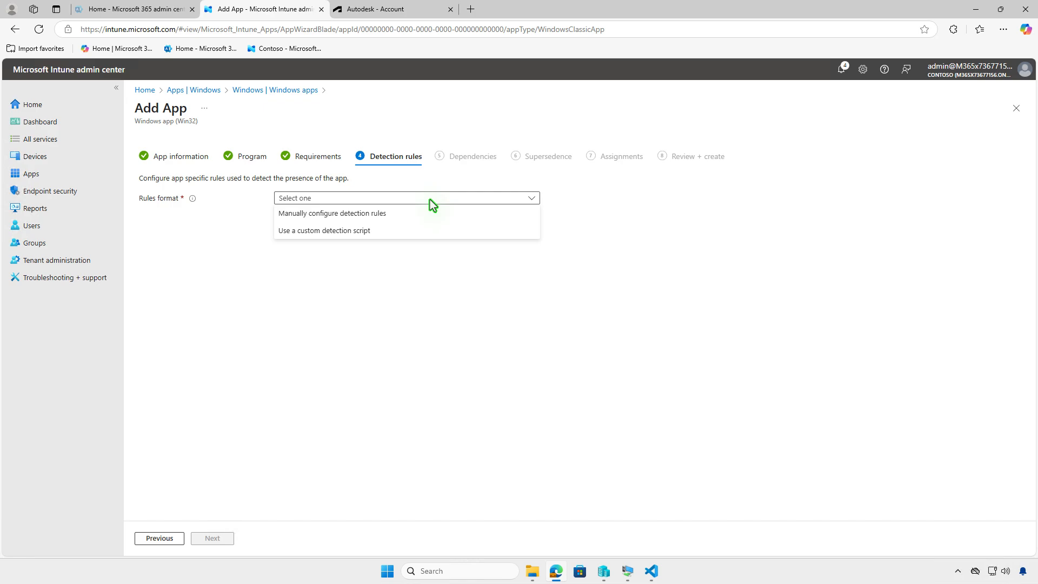
pyautogui.click(425, 213)
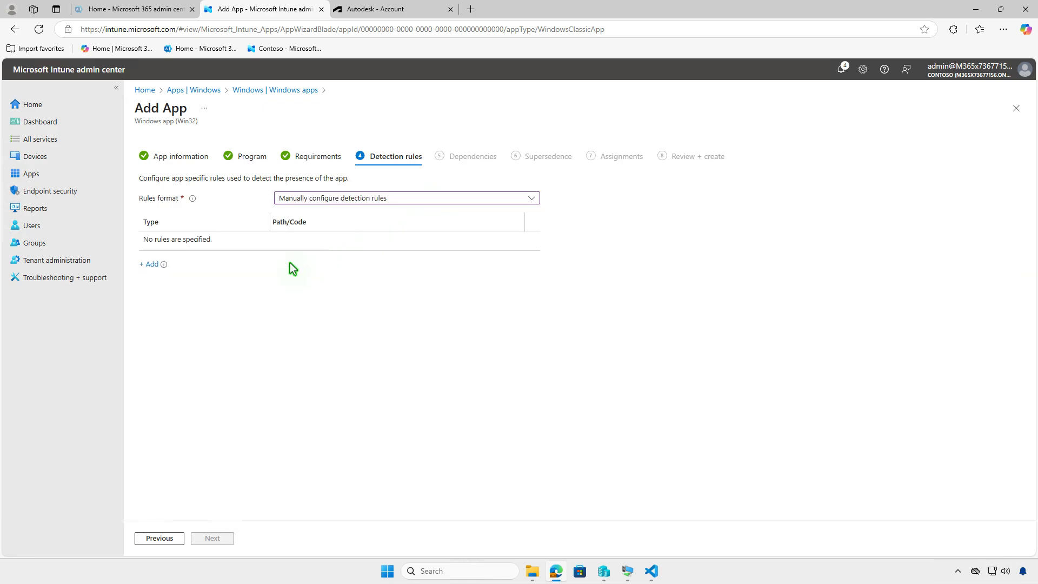
pyautogui.click(151, 265)
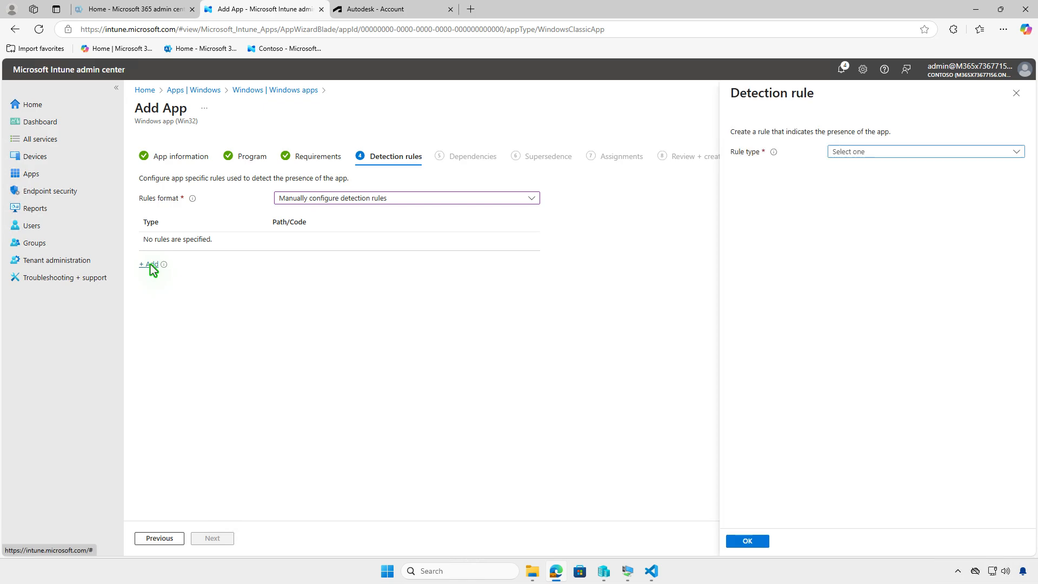
pyautogui.click(915, 151)
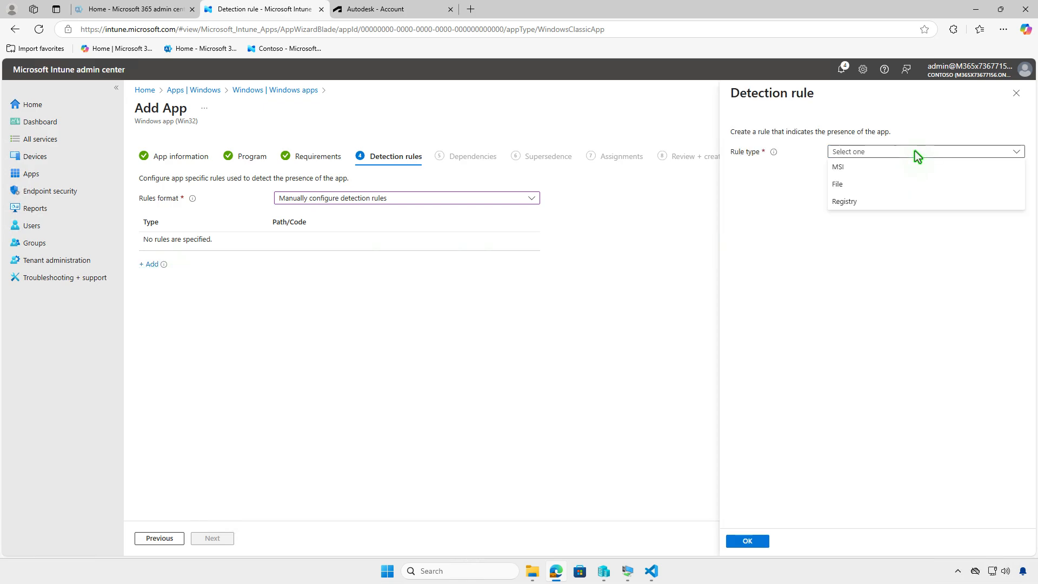
pyautogui.click(905, 170)
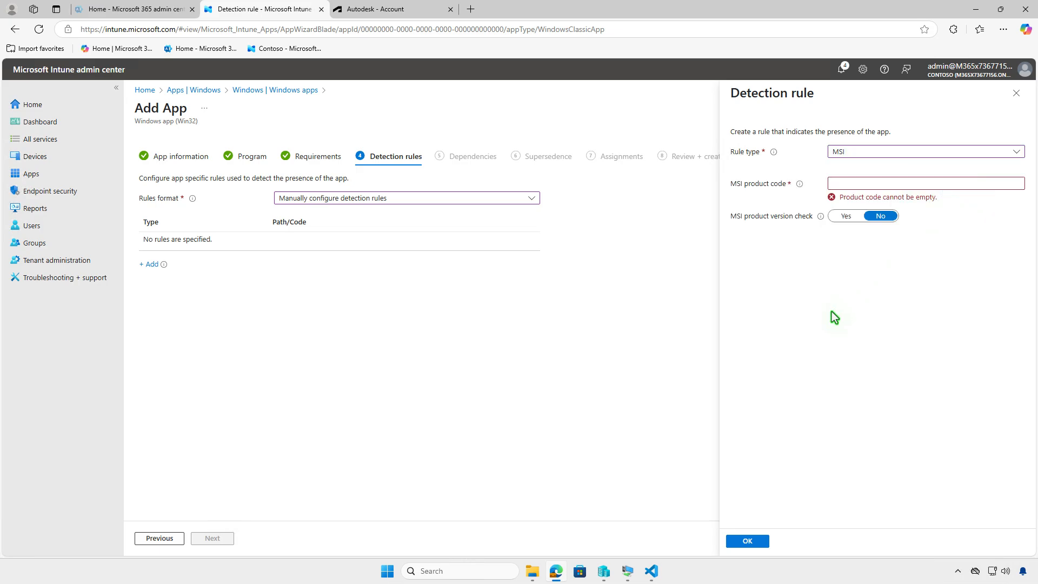
# Step: Copy the MsiSearch product code without its braces from setup.xml in Visual Studio Code
pyautogui.click(650, 569)
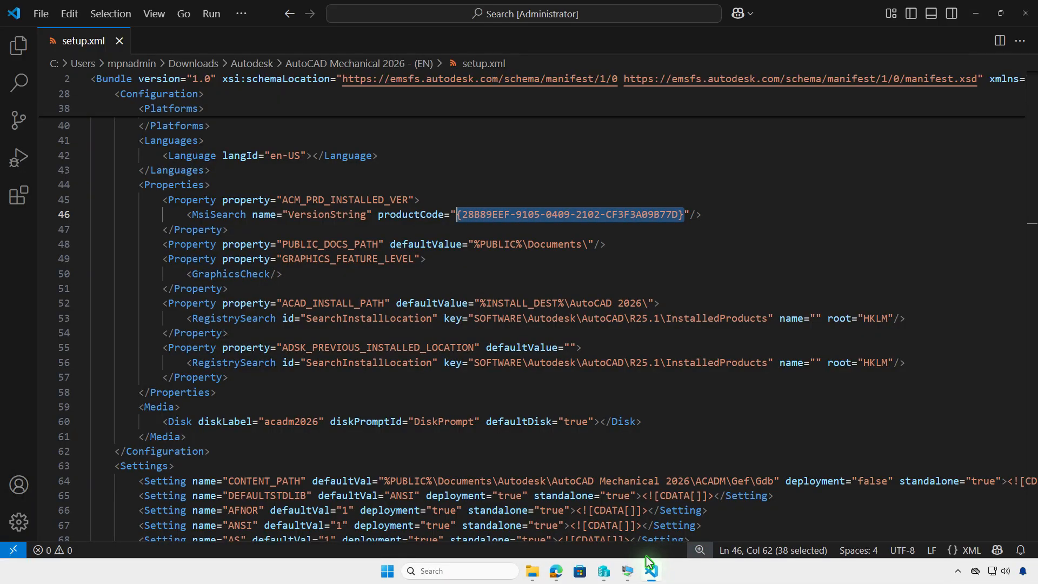
pyautogui.click(677, 217)
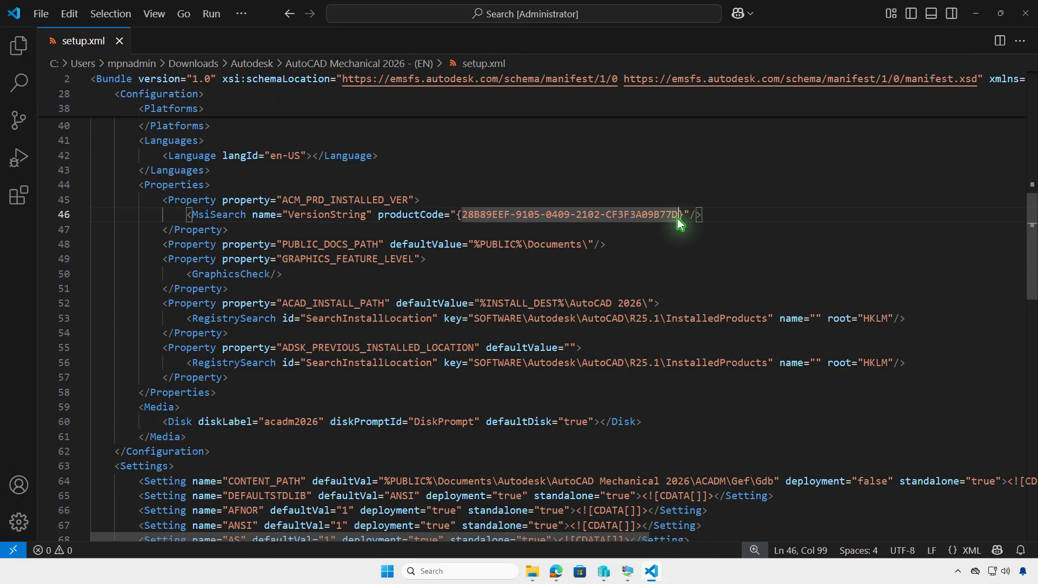
pyautogui.moveTo(677, 216); pyautogui.dragTo(462, 217)
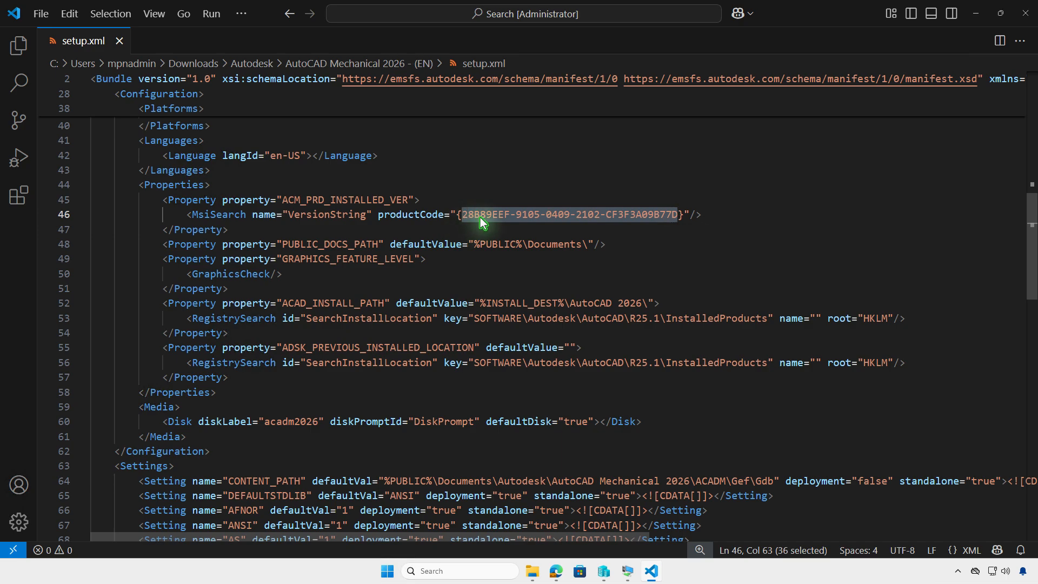
pyautogui.rightClick(481, 219)
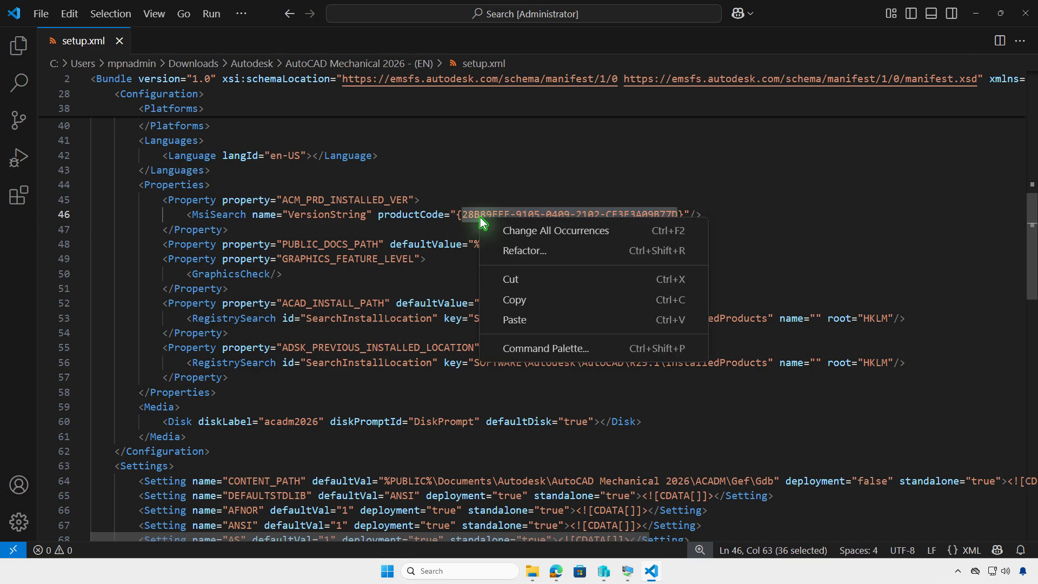
pyautogui.click(530, 304)
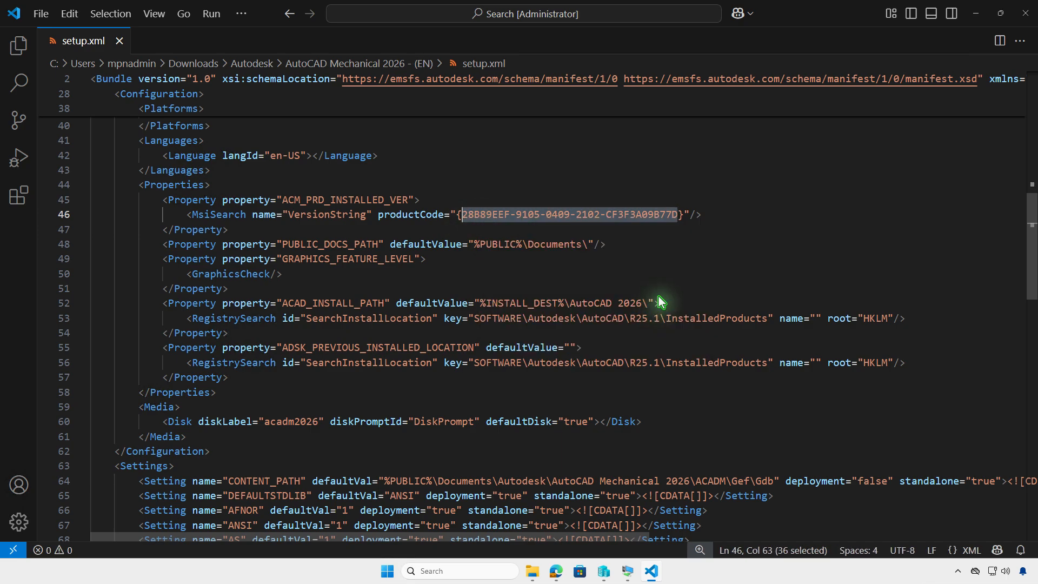
pyautogui.click(976, 16)
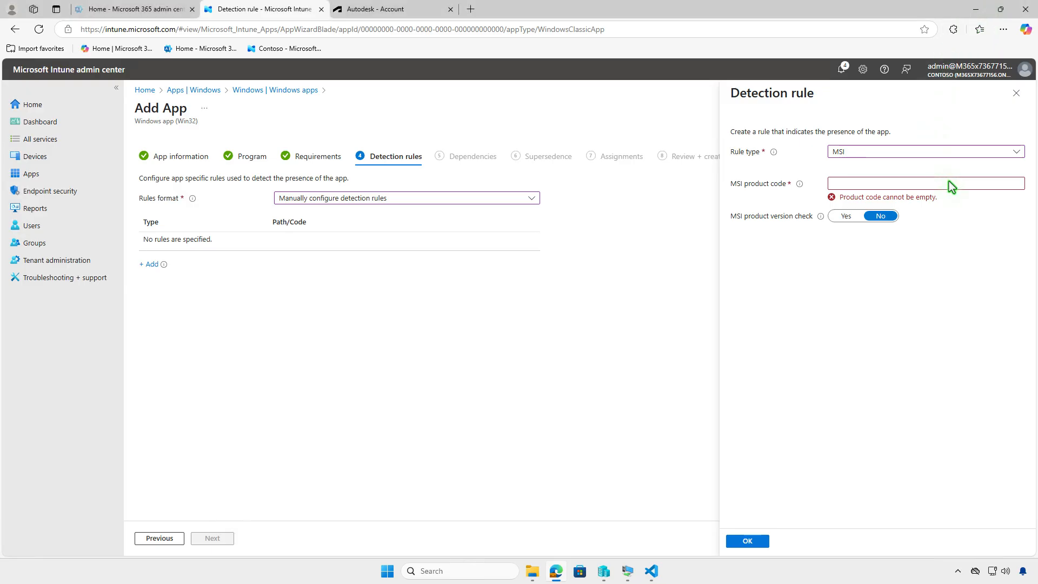
pyautogui.click(972, 184)
pyautogui.hotkey('ctrl', 'v')
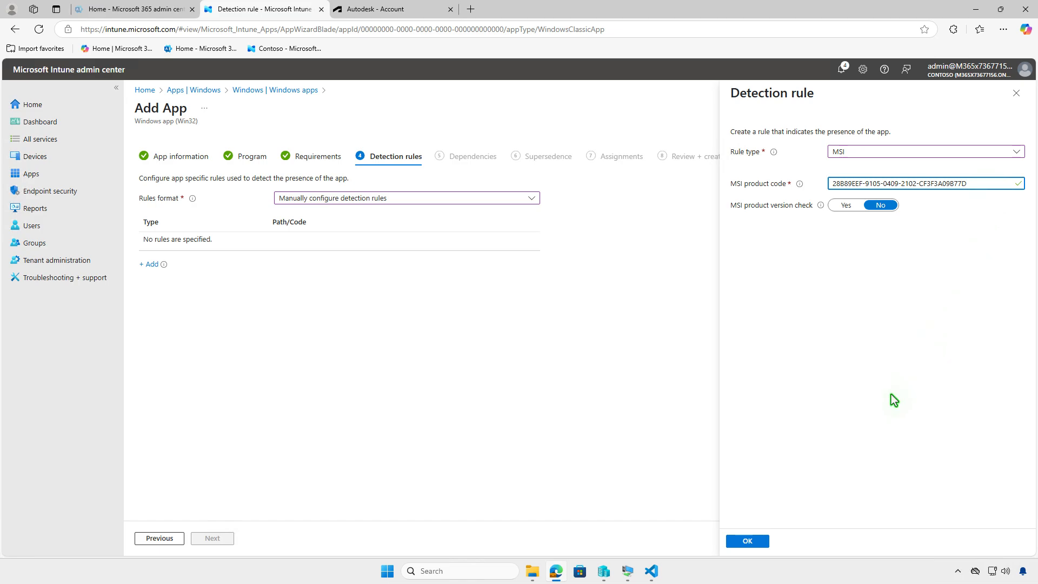
pyautogui.click(762, 541)
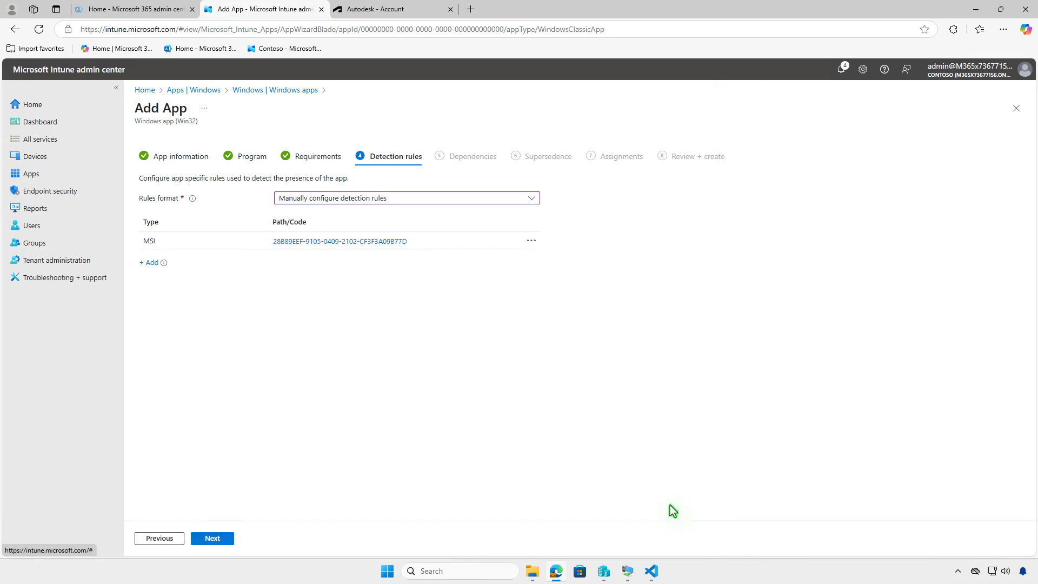
# Step: Proceed from the detection rules to Assignments without adding any dependencies or superseded apps
pyautogui.click(226, 538)
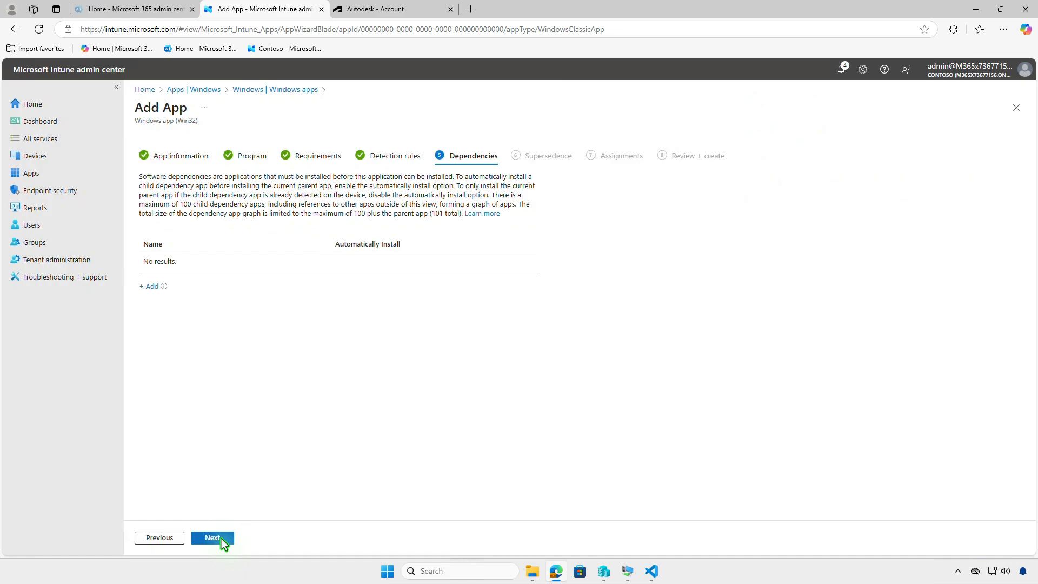
pyautogui.click(224, 540)
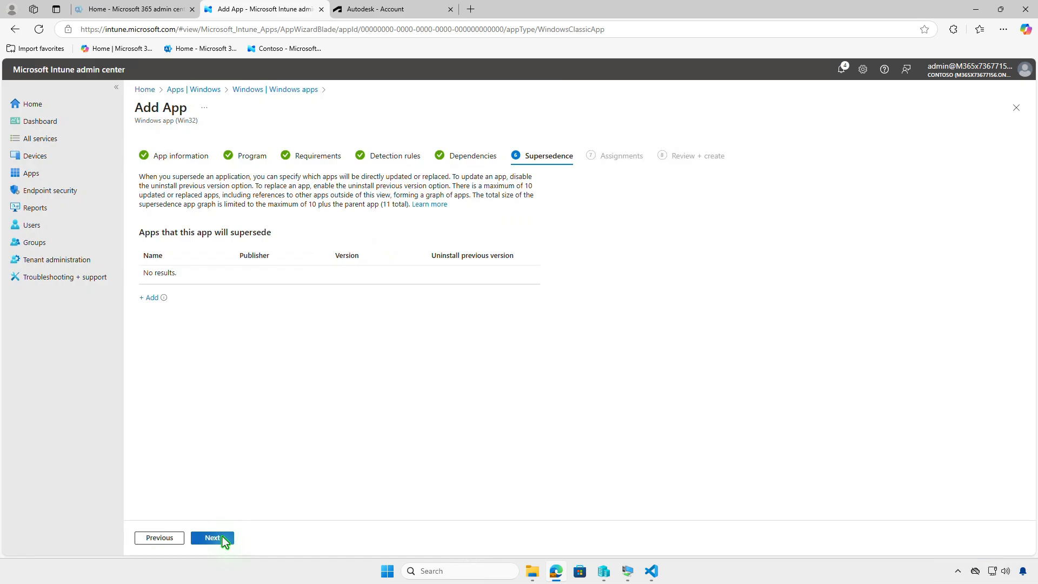
pyautogui.click(222, 537)
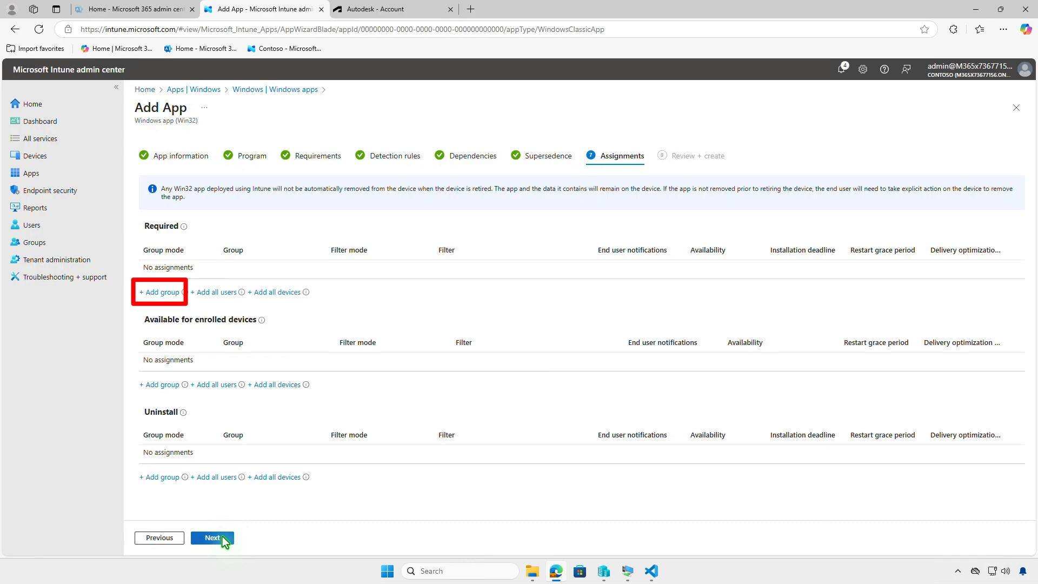
# Step: Assign the app as Required to the Test_Devices group and review that assignment's settings without changing them
pyautogui.click(172, 293)
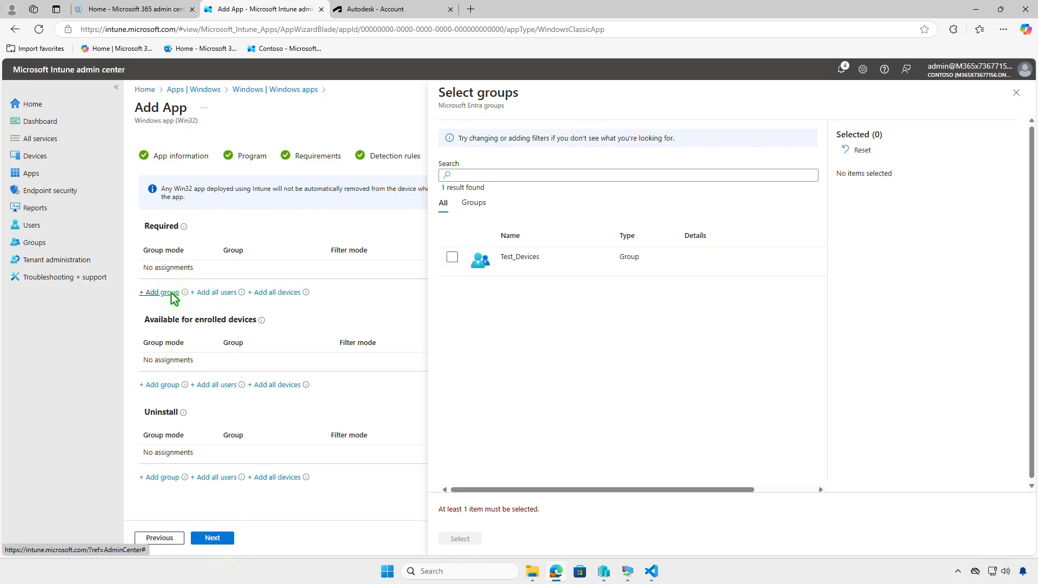
pyautogui.click(453, 257)
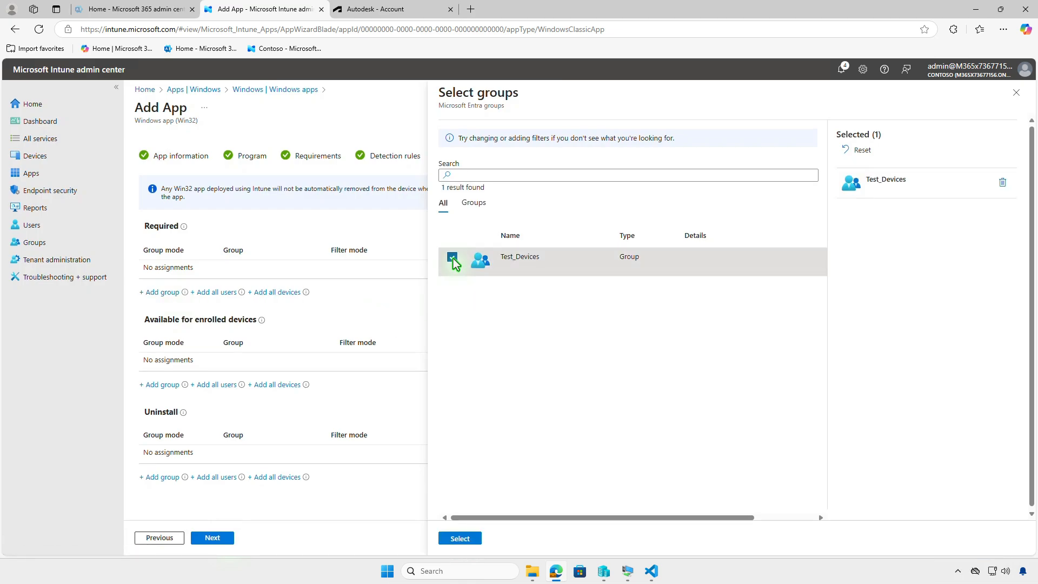
pyautogui.click(461, 538)
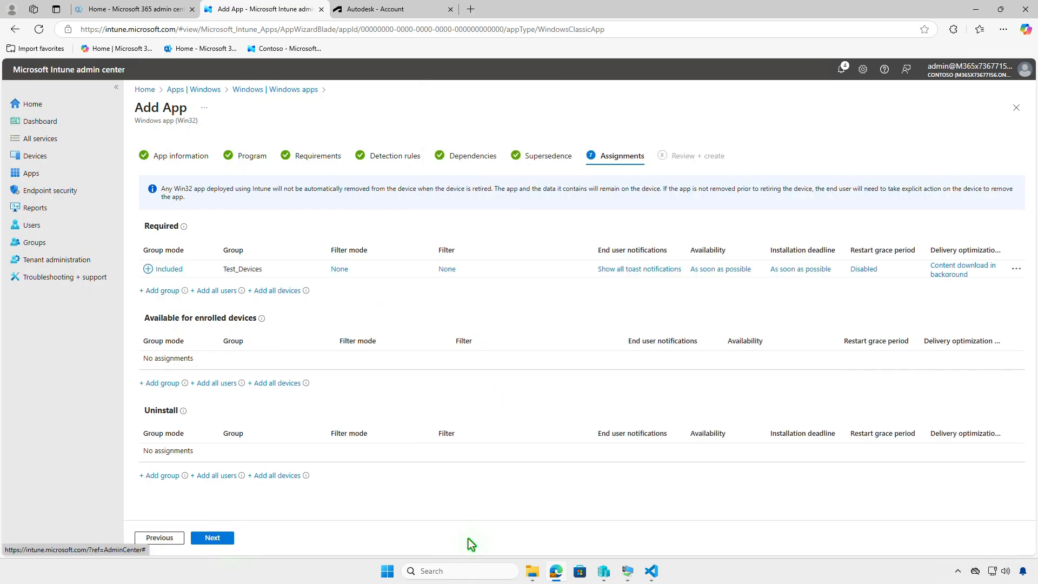
pyautogui.click(628, 270)
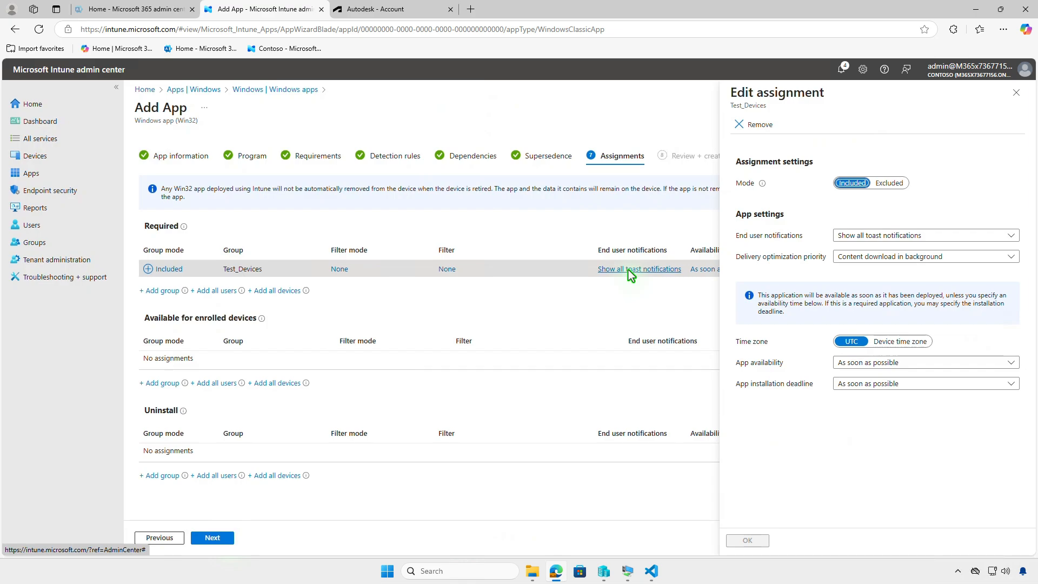
pyautogui.click(1015, 94)
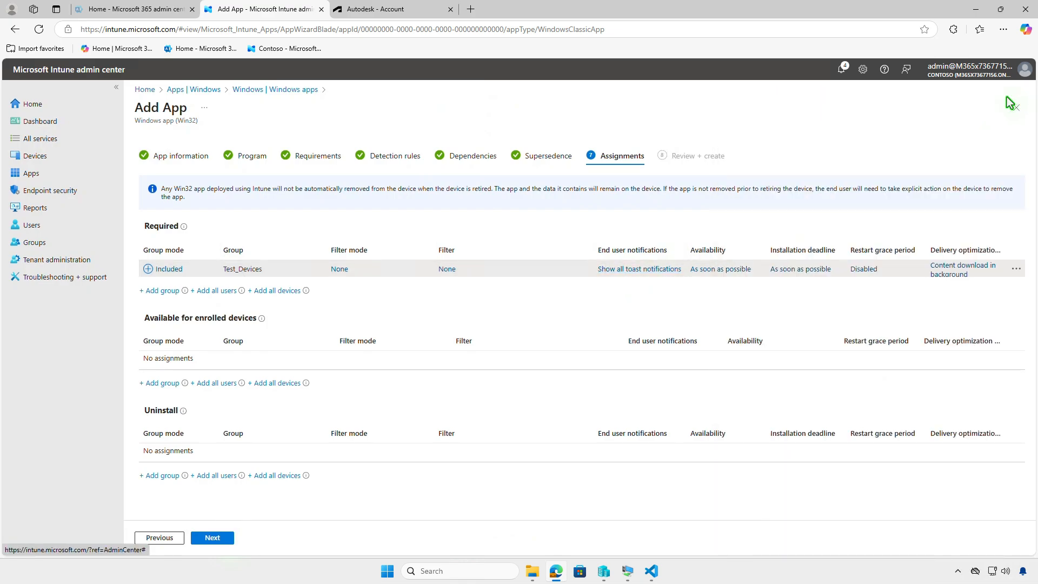
# Step: Review and create the AutoCAD Mechanical app, and check its package upload in the notifications
pyautogui.click(221, 537)
pyautogui.click(212, 538)
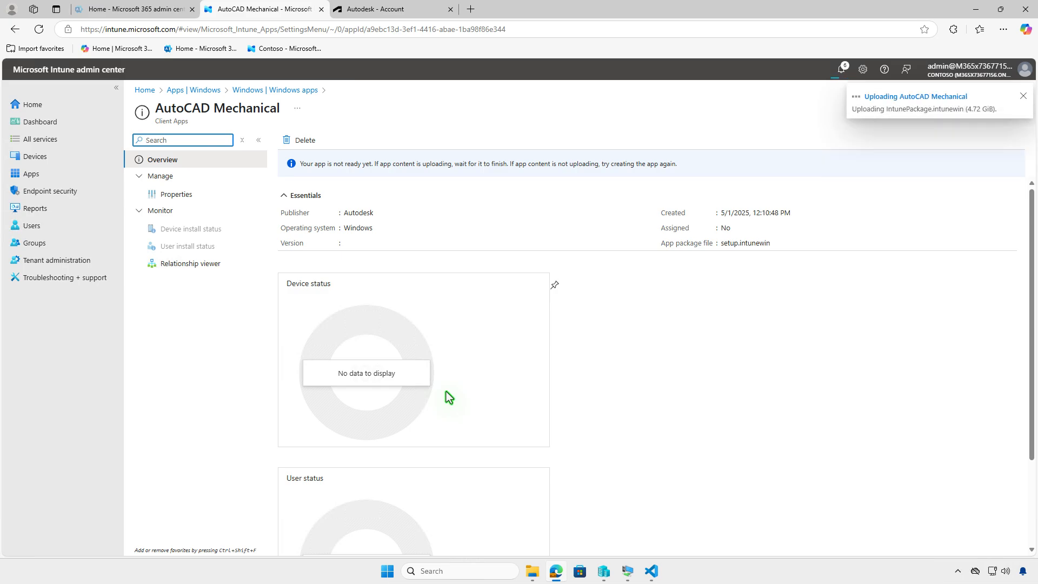
pyautogui.click(840, 70)
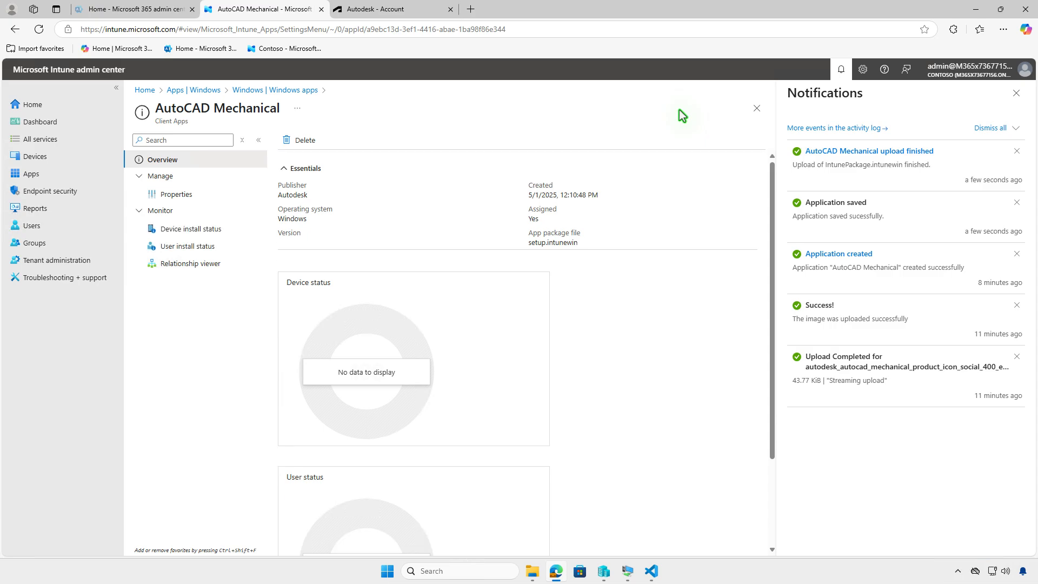
# Step: Switch to the WIN10-CLT virtual machine and examine the device sync status of its Contoso work or school connection
pyautogui.click(976, 10)
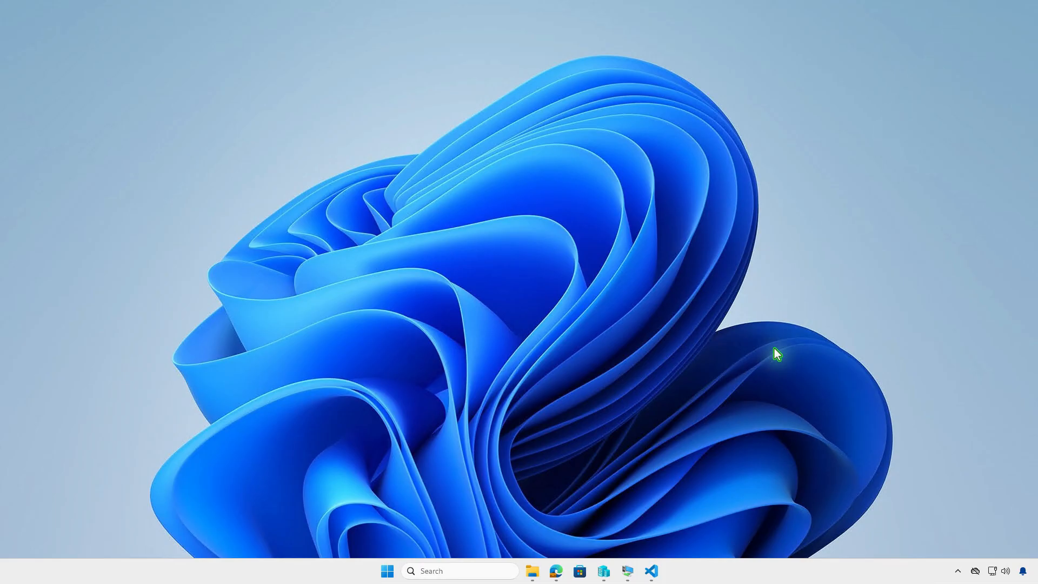
pyautogui.click(628, 571)
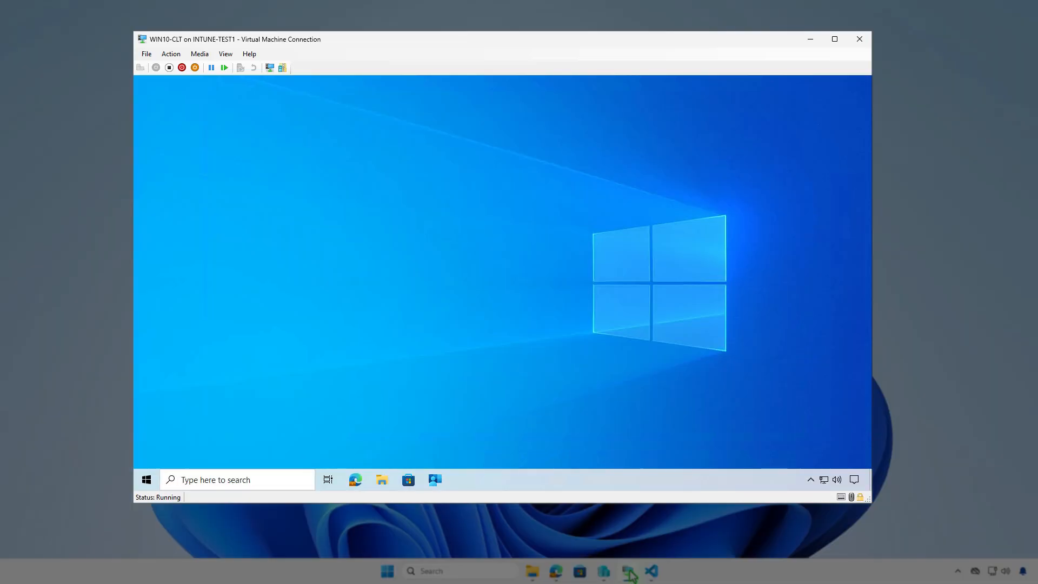
pyautogui.click(146, 480)
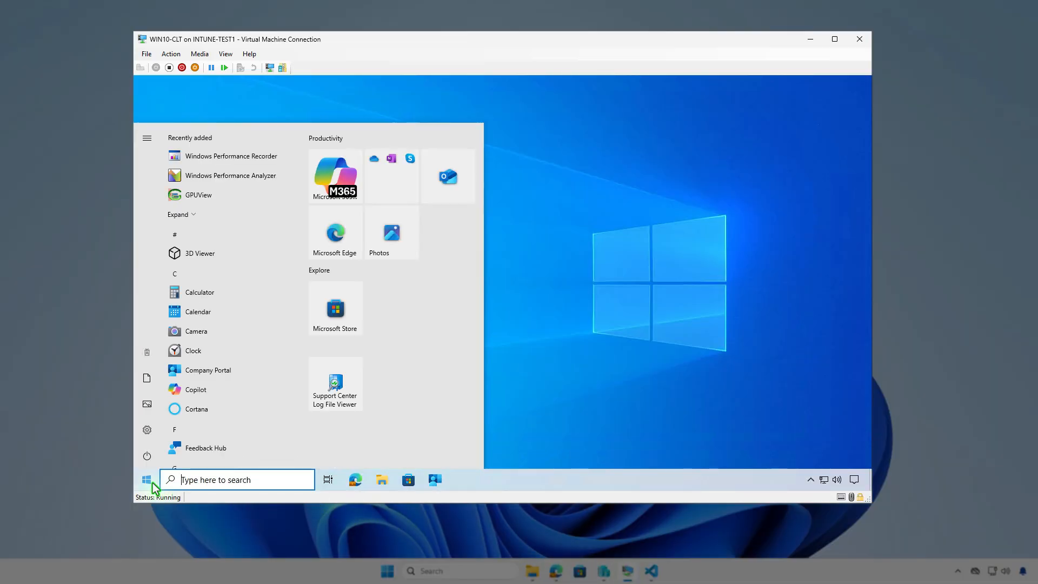
pyautogui.click(150, 356)
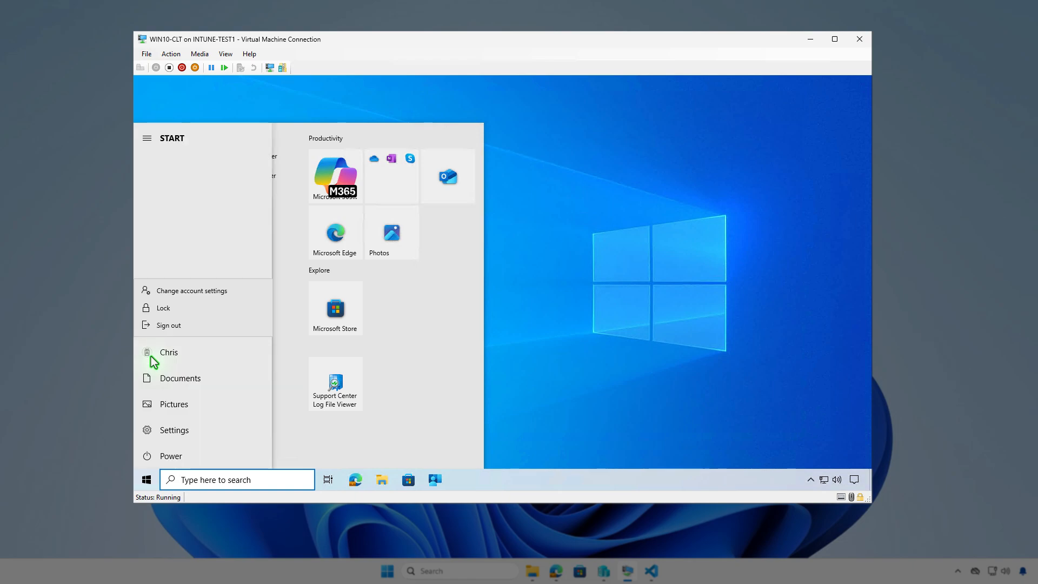
pyautogui.click(231, 293)
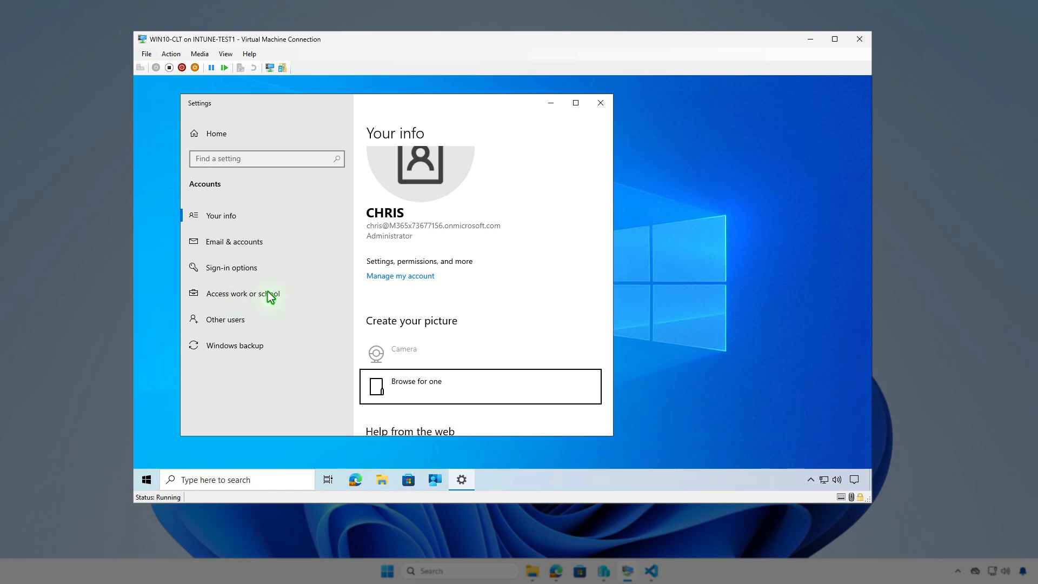
pyautogui.click(316, 295)
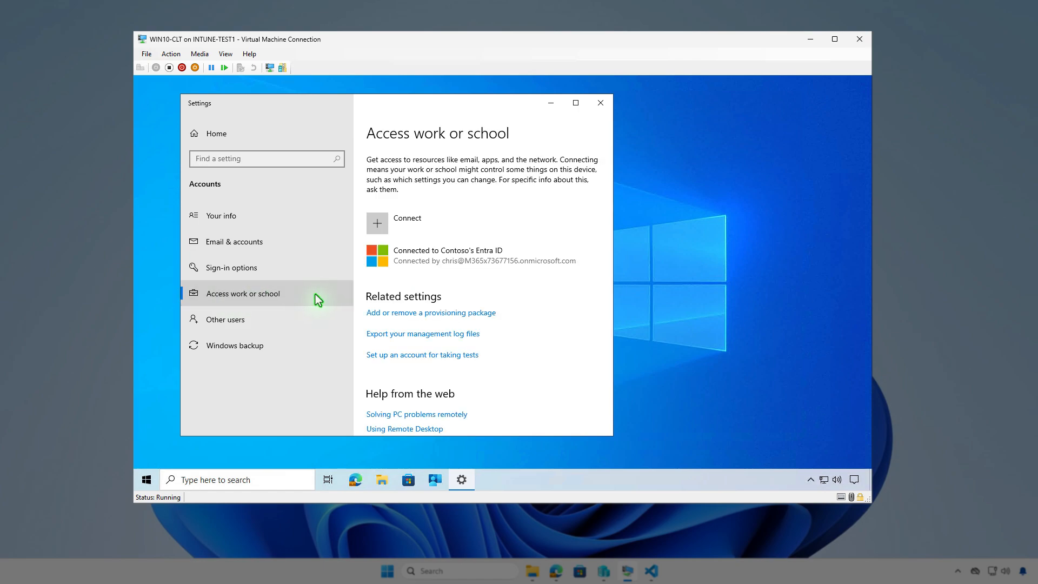
pyautogui.click(505, 255)
pyautogui.click(511, 301)
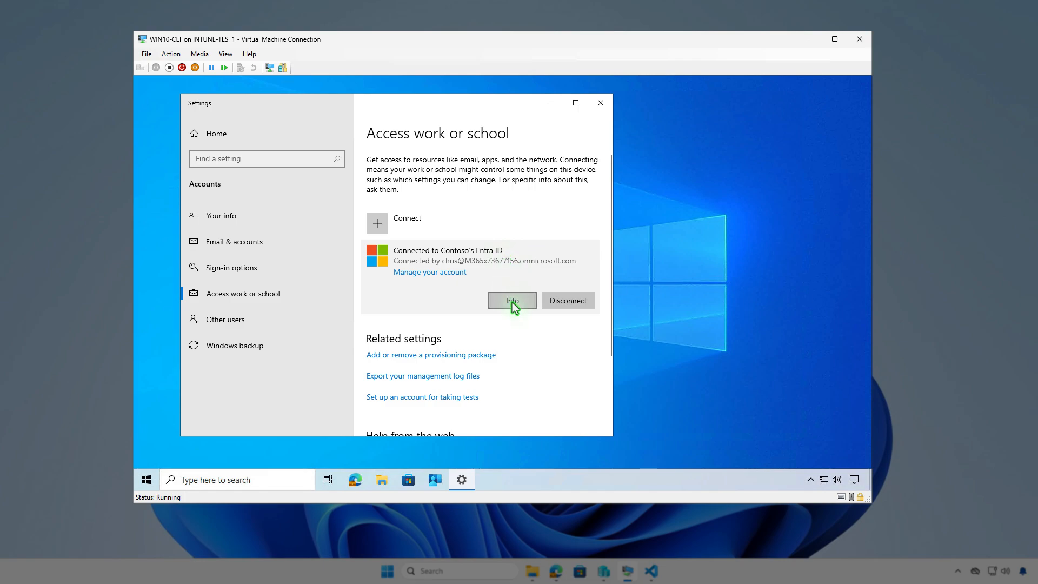
pyautogui.scroll(-5, 511, 303)
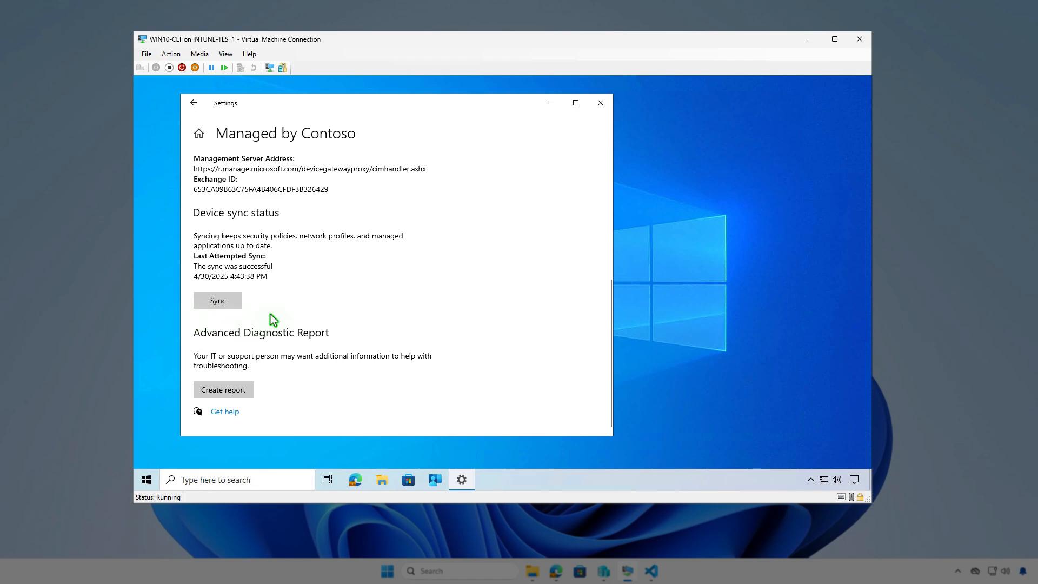
pyautogui.click(550, 102)
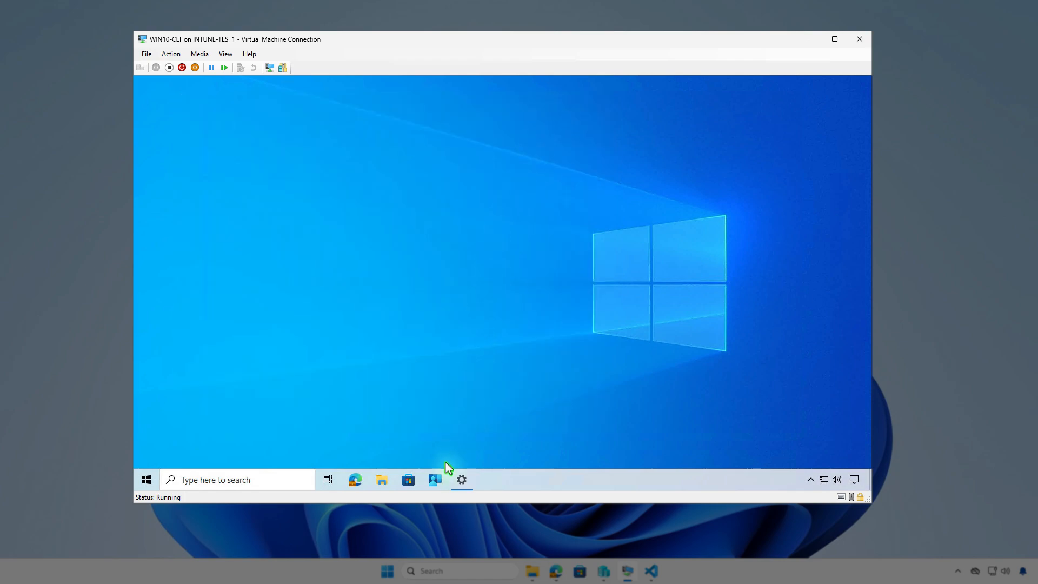
# Step: Sync the device from the Company Portal settings and check the Windows notifications for the AutoCAD Mechanical installation
pyautogui.click(436, 481)
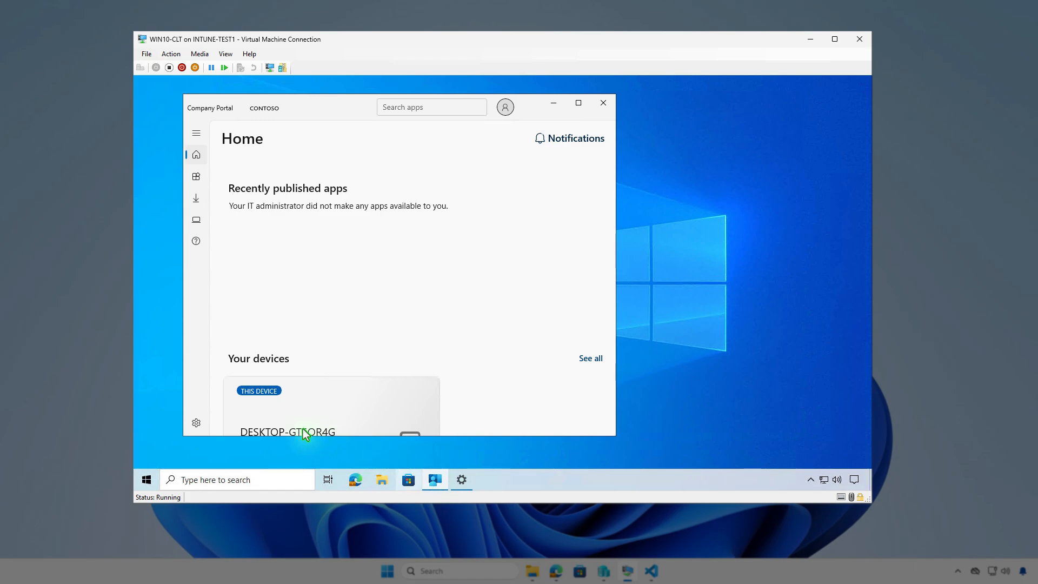
pyautogui.click(195, 423)
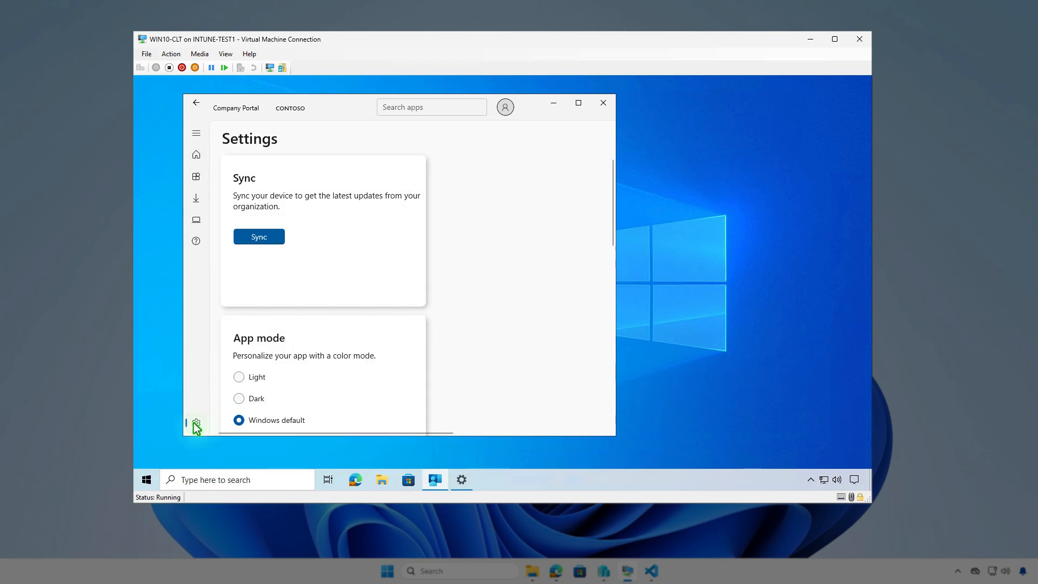
pyautogui.click(270, 236)
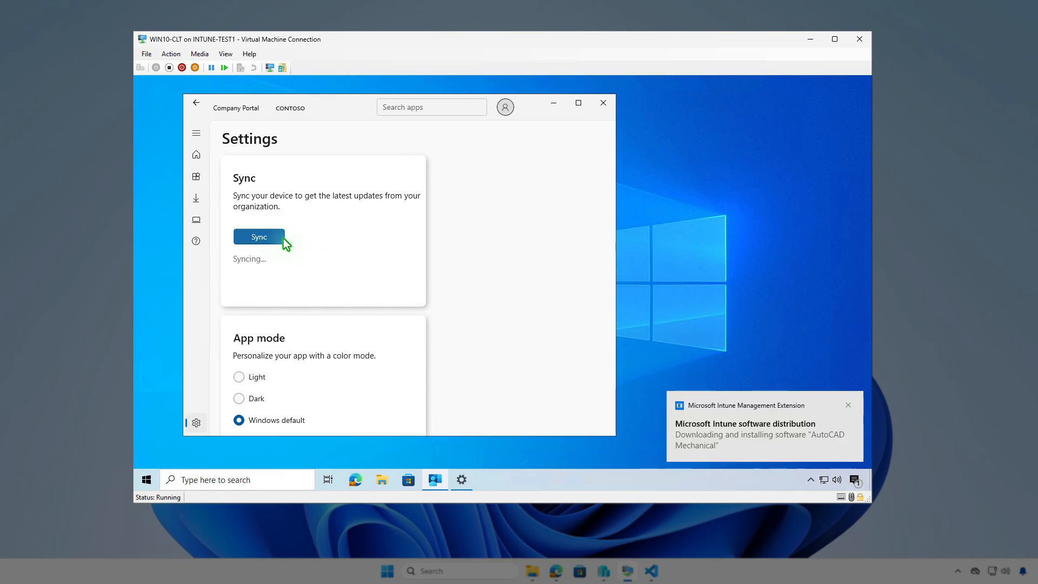
pyautogui.click(854, 480)
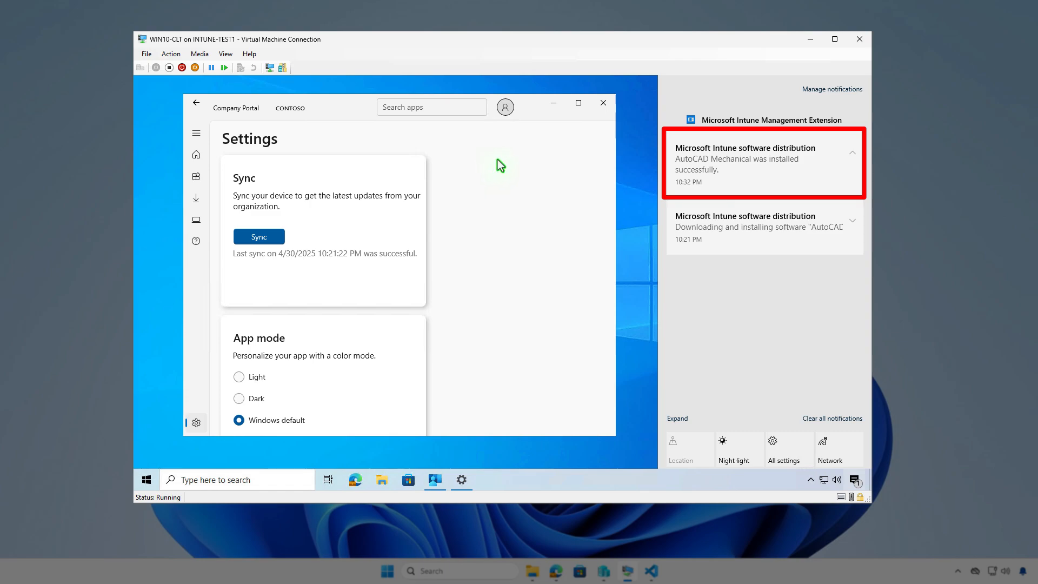
# Step: Search the client's installed apps for "mec" to check for AutoCAD Mechanical
pyautogui.click(553, 103)
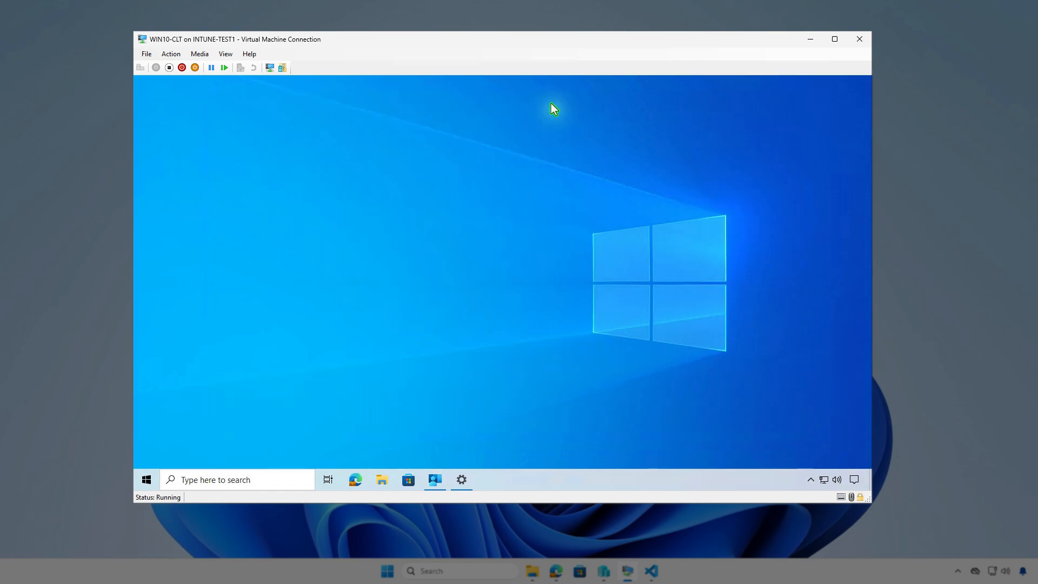
pyautogui.rightClick(146, 480)
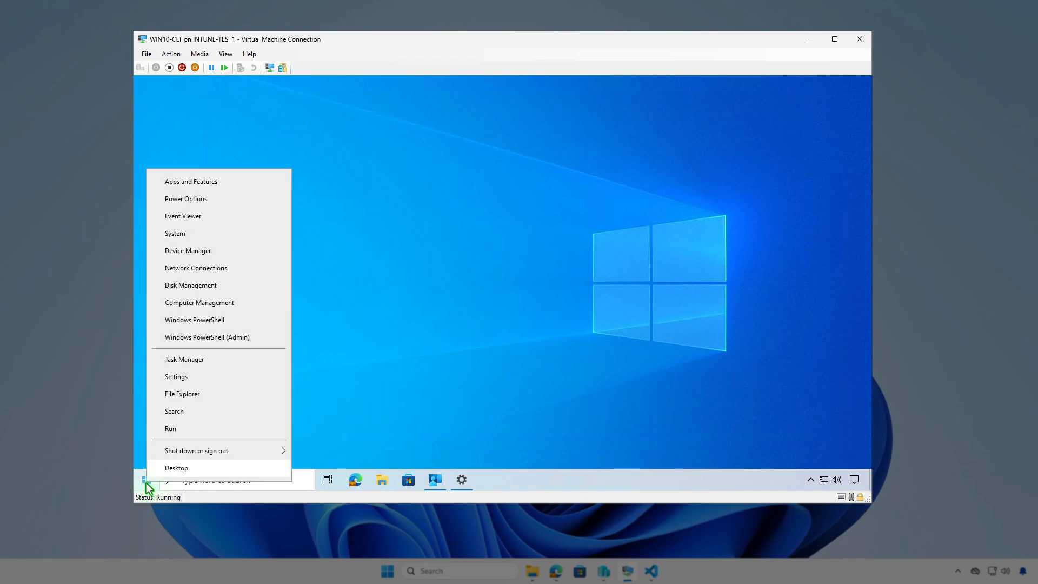
pyautogui.click(232, 182)
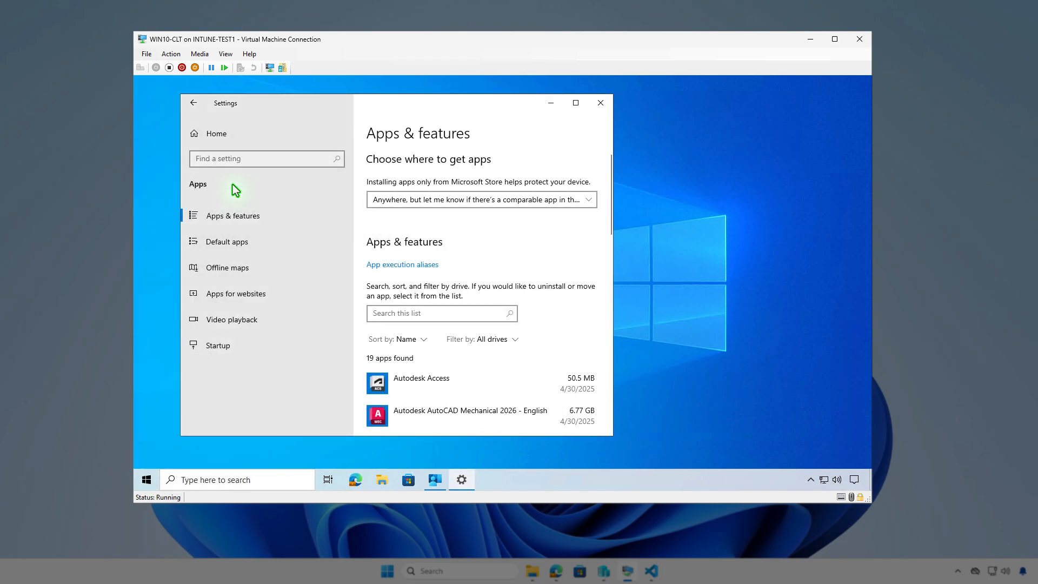
pyautogui.click(446, 317)
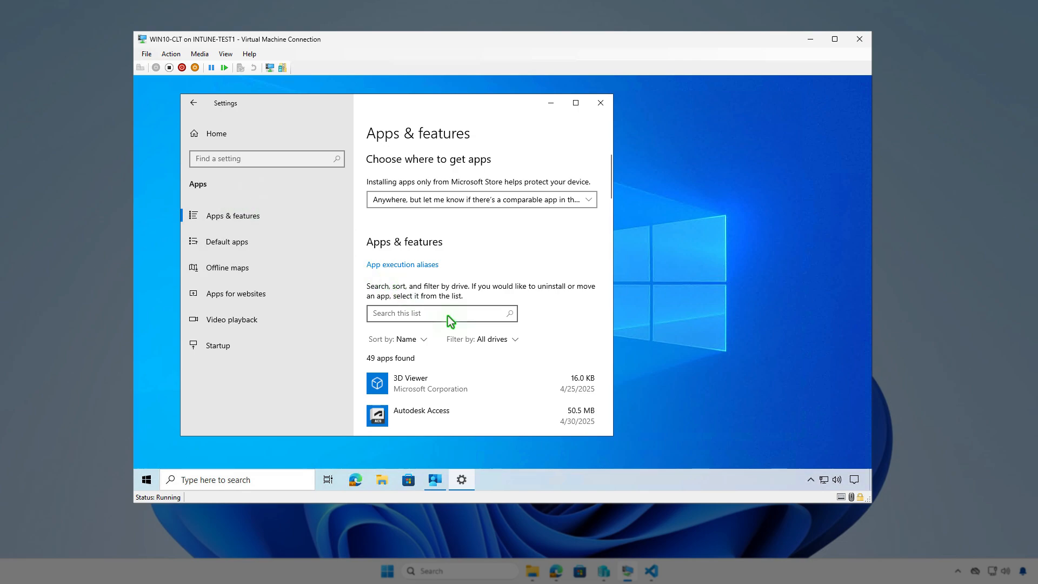
pyautogui.write('mec')
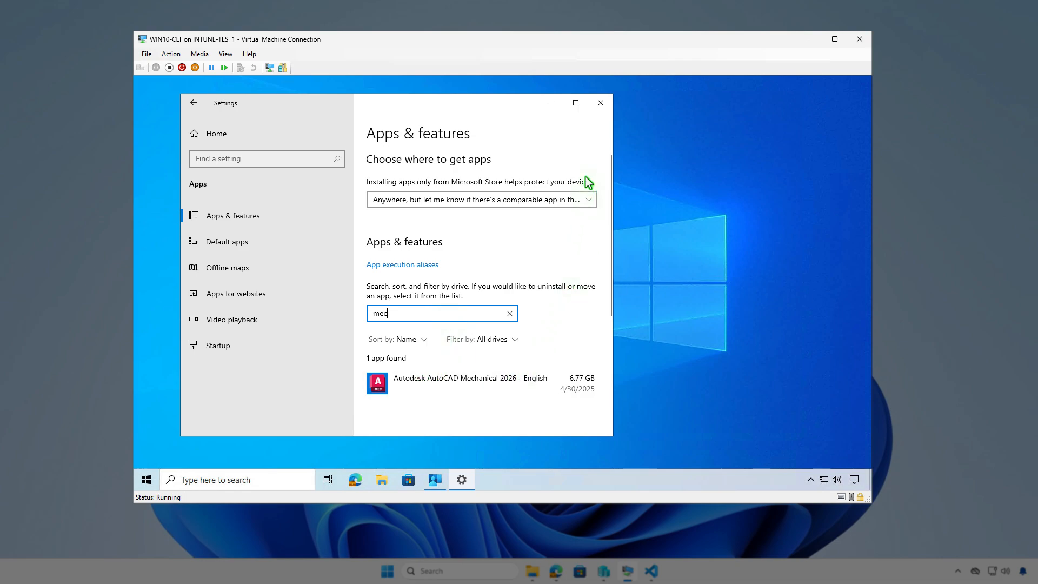
pyautogui.click(600, 107)
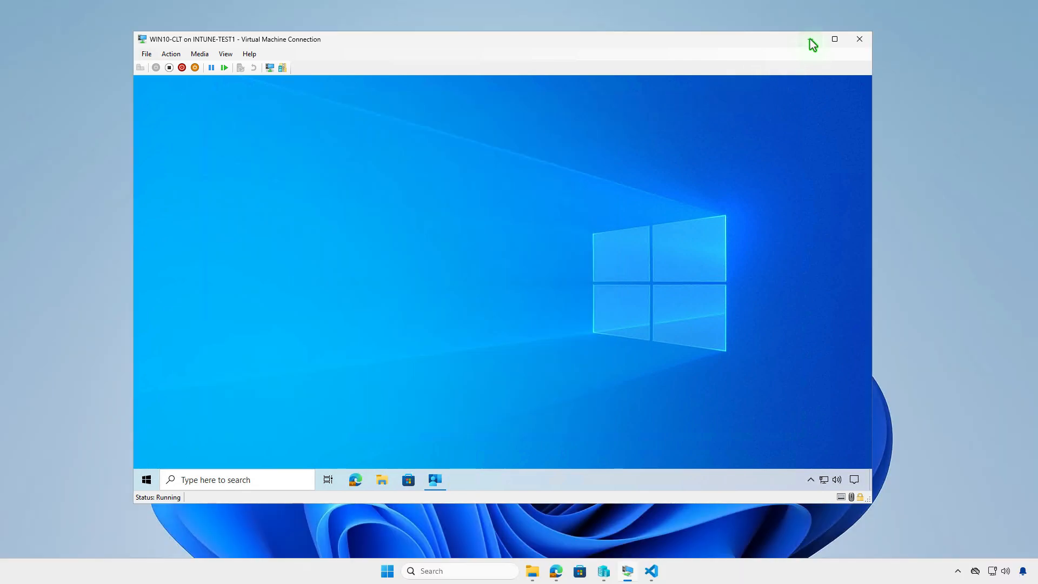
# Step: Return to the Intune admin center in Edge, refresh the AutoCAD Mechanical overview and check its device install status
pyautogui.click(810, 41)
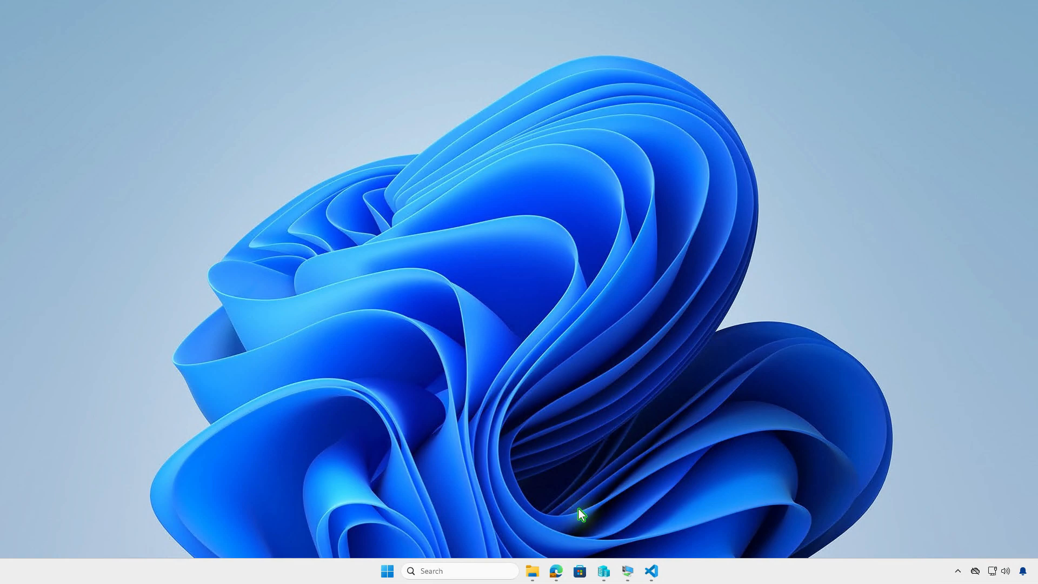
pyautogui.click(556, 569)
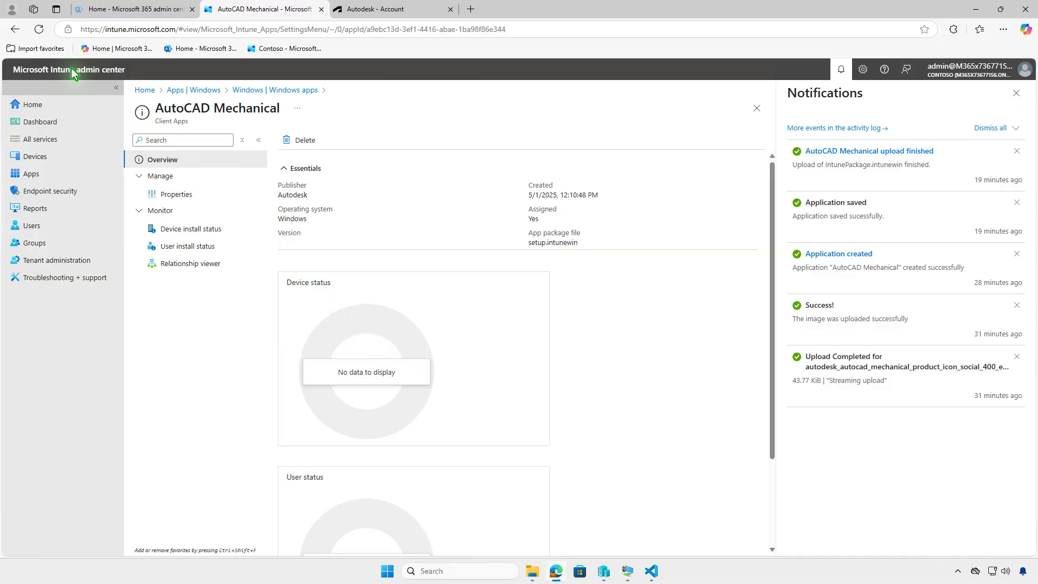
pyautogui.click(39, 29)
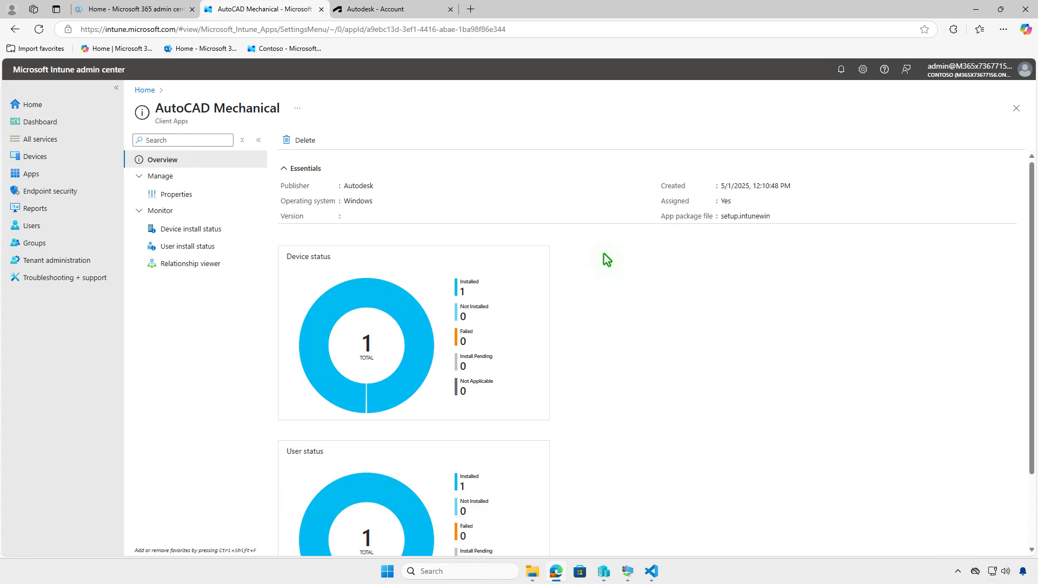
pyautogui.click(224, 231)
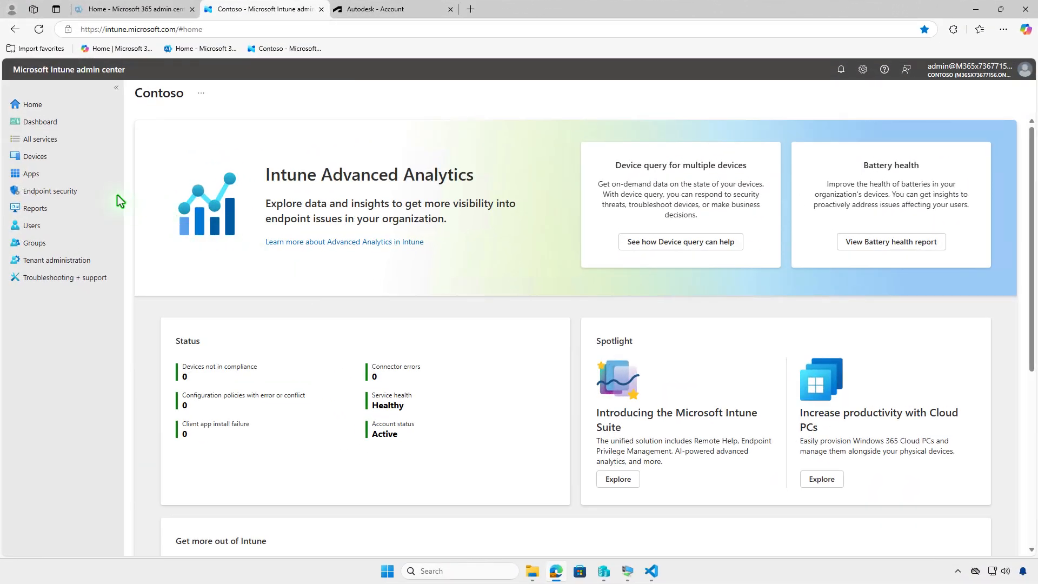
# Step: Edit the assignments of the AutoCAD Mechanical Windows app and delete the Test_Devices group from Required
pyautogui.click(64, 173)
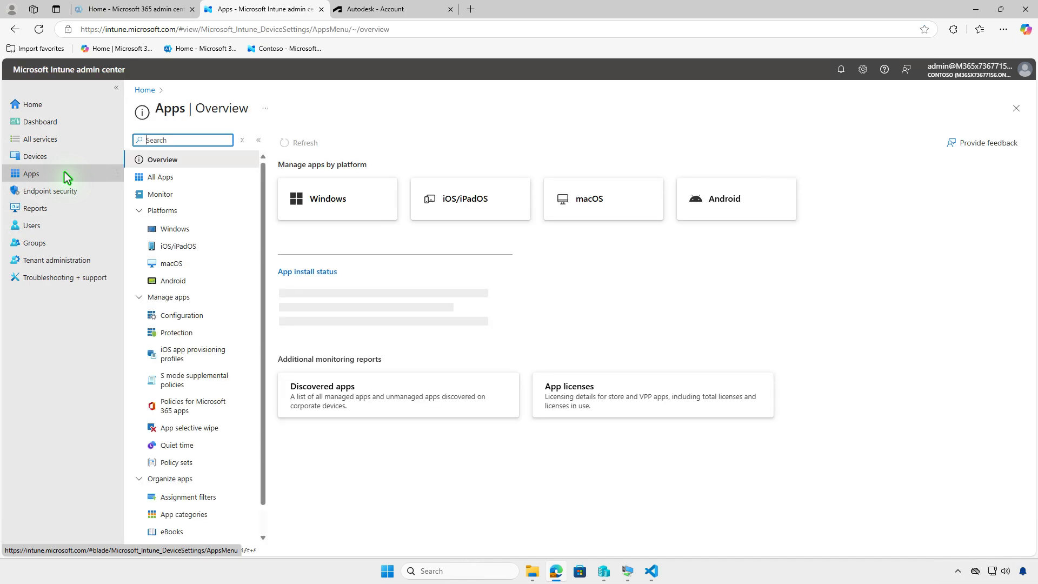
pyautogui.click(213, 229)
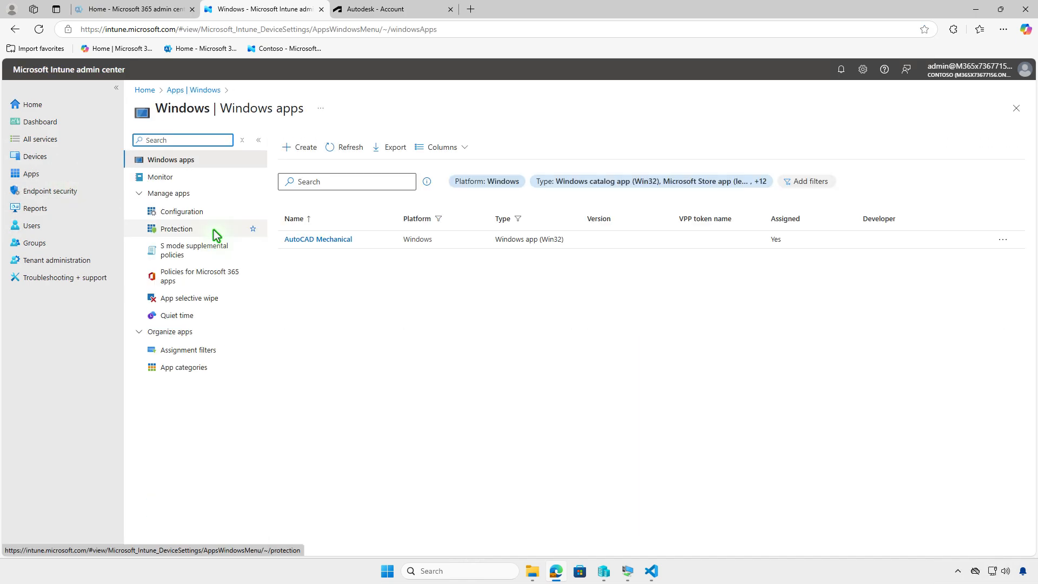
pyautogui.click(295, 239)
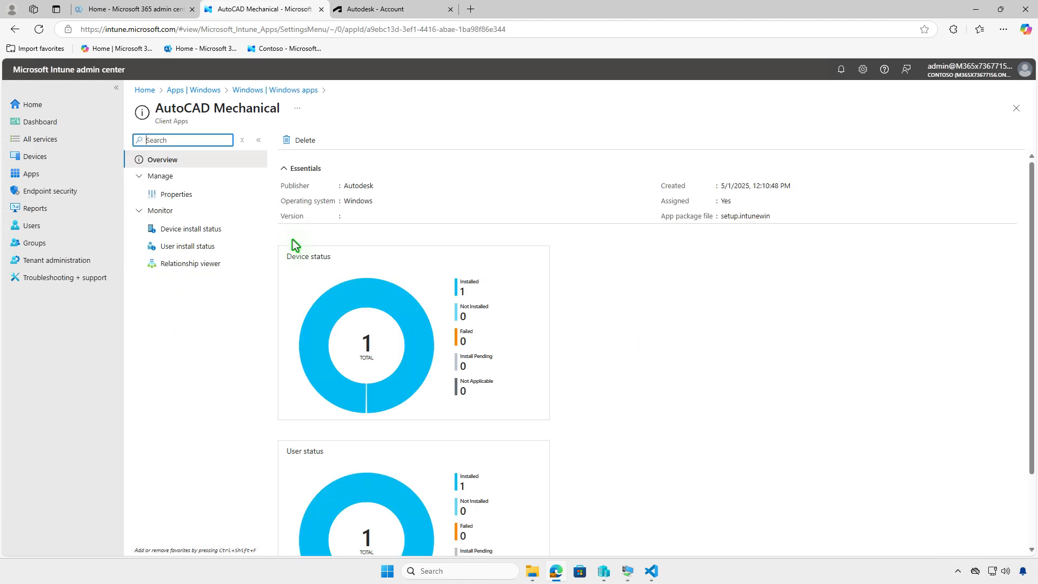
pyautogui.click(208, 201)
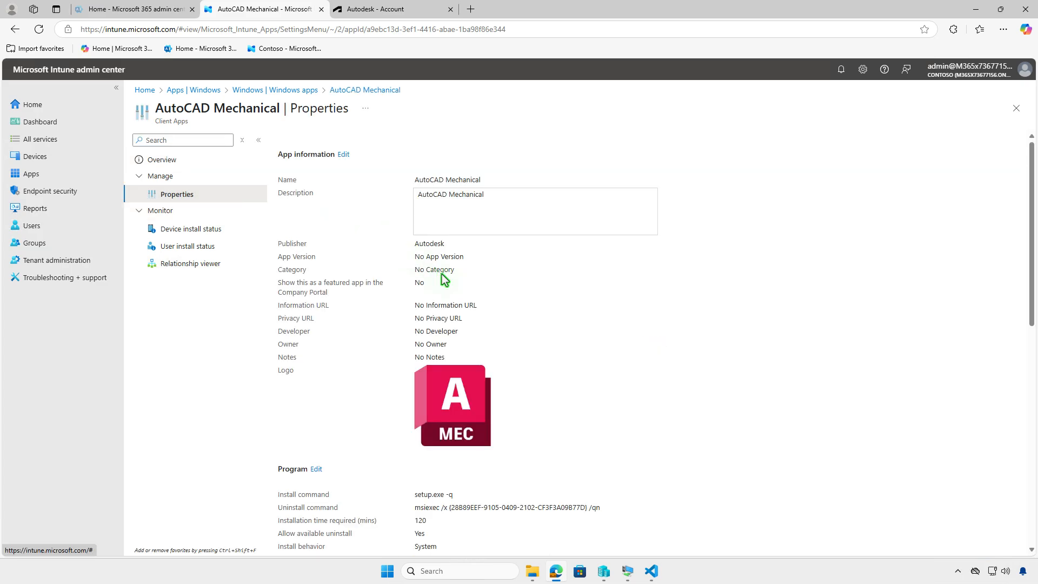
pyautogui.scroll(-3, 453, 294)
pyautogui.scroll(-5, 453, 294)
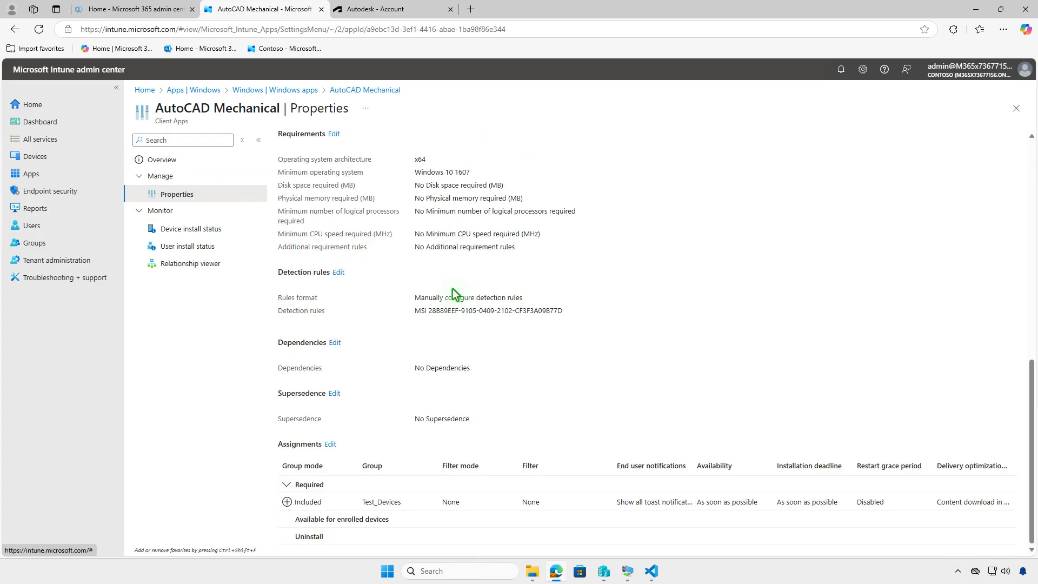
pyautogui.click(330, 444)
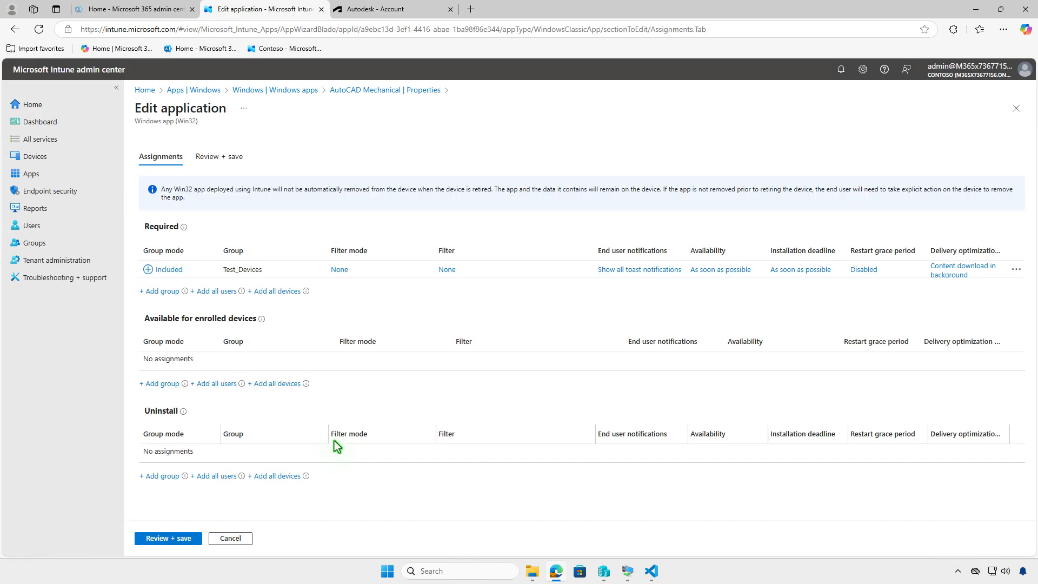
pyautogui.click(1015, 272)
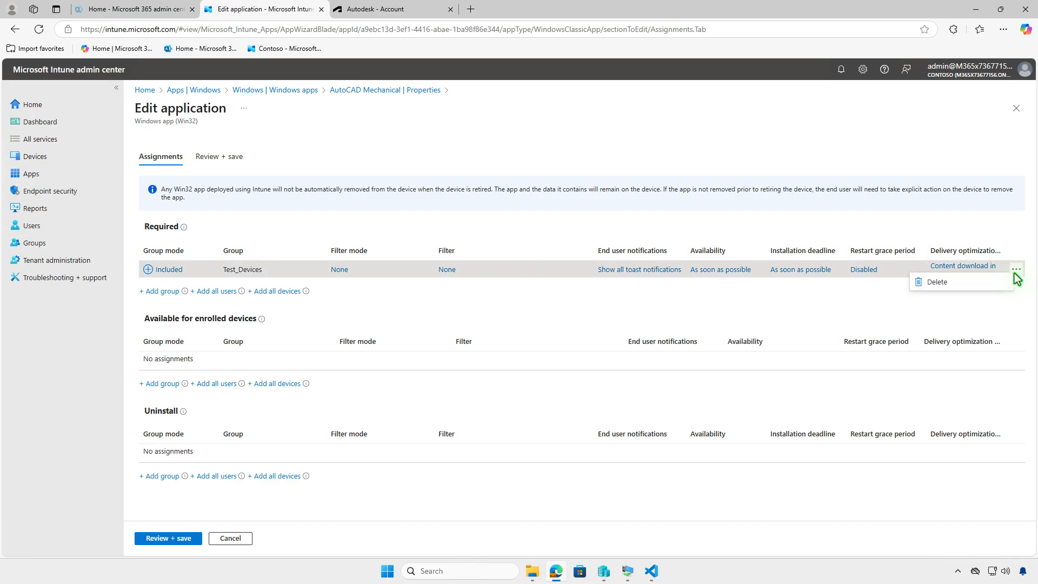
pyautogui.click(987, 281)
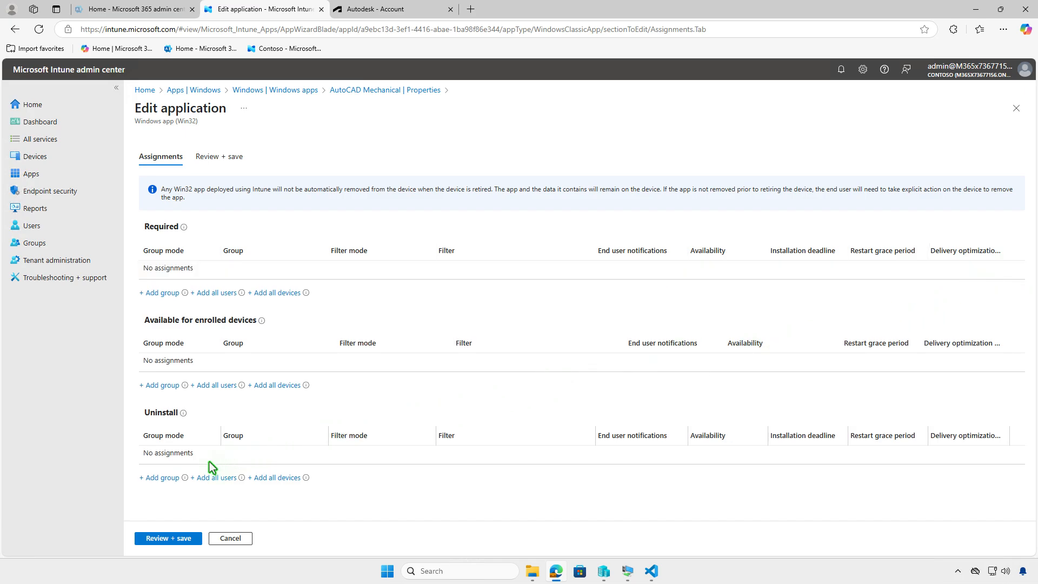
# Step: Assign AutoCAD Mechanical for Uninstall to the Test_Devices group, then review and save the assignments
pyautogui.click(167, 478)
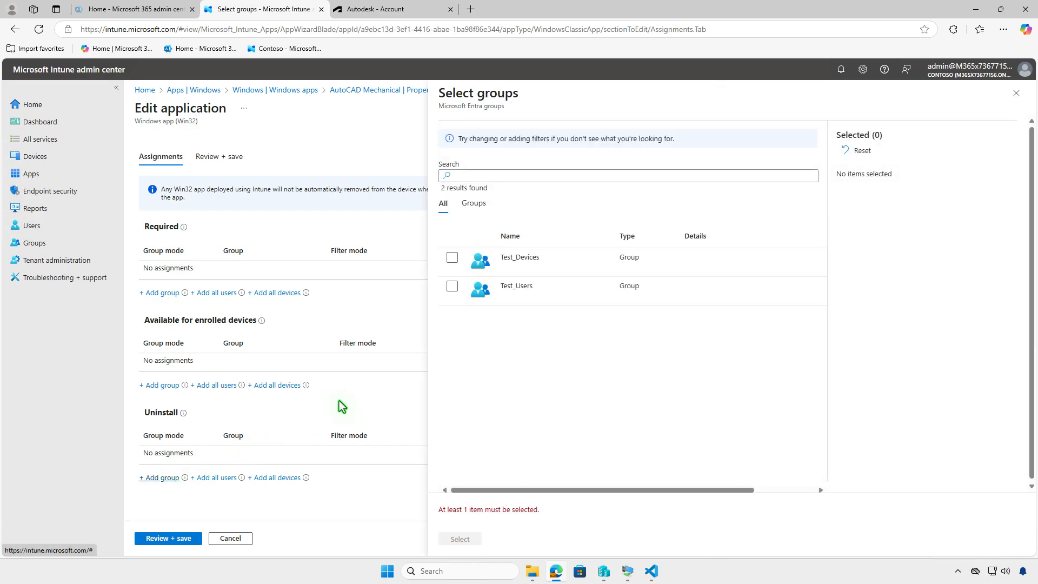
pyautogui.click(451, 258)
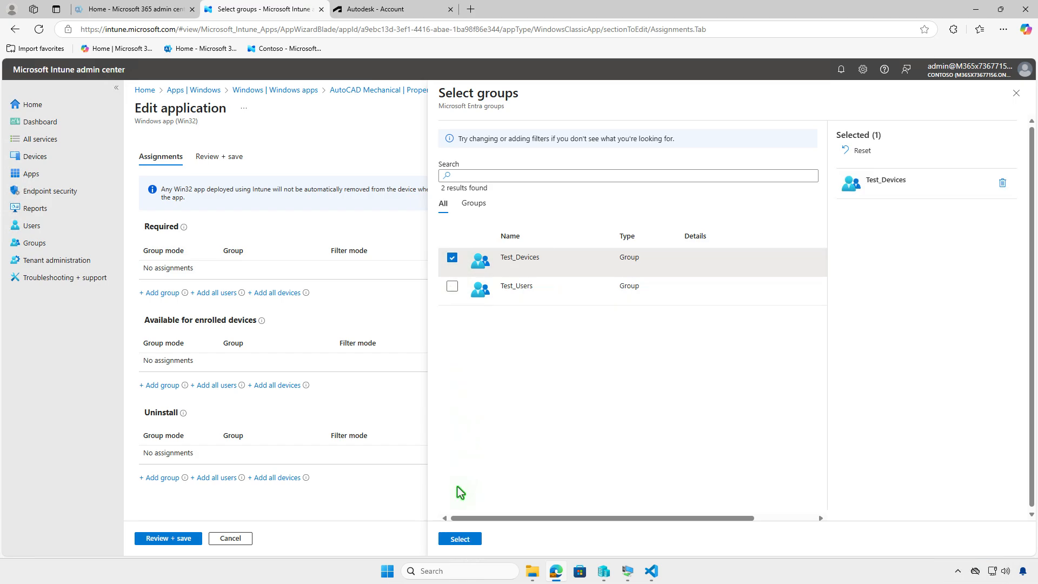
pyautogui.click(459, 539)
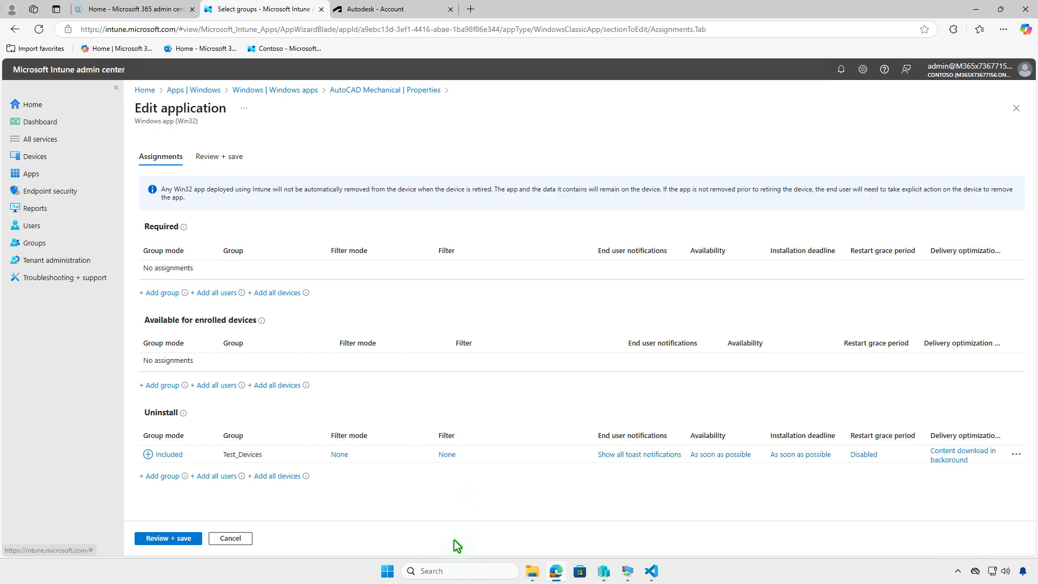
pyautogui.click(154, 540)
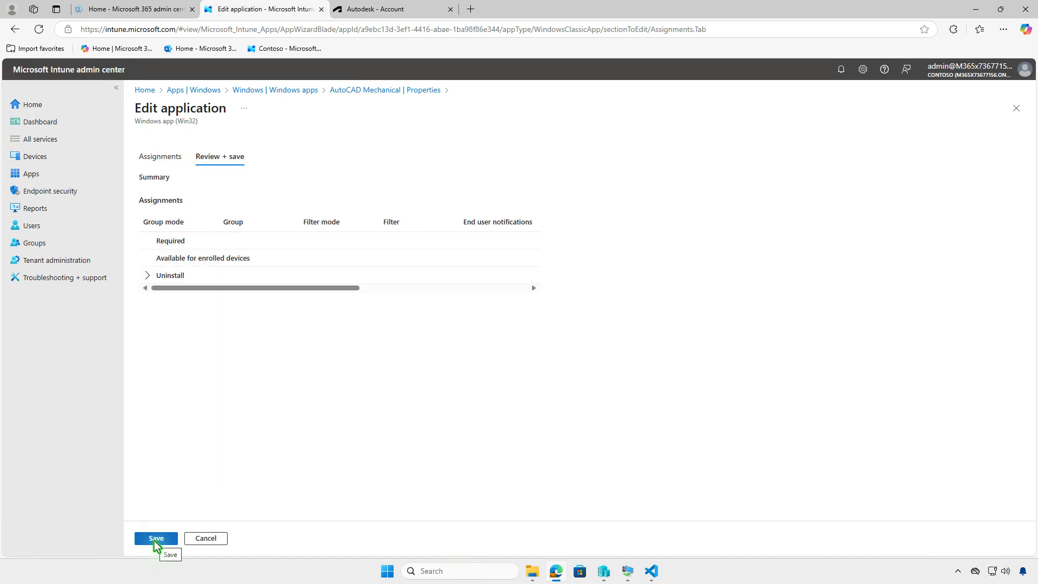
pyautogui.click(154, 540)
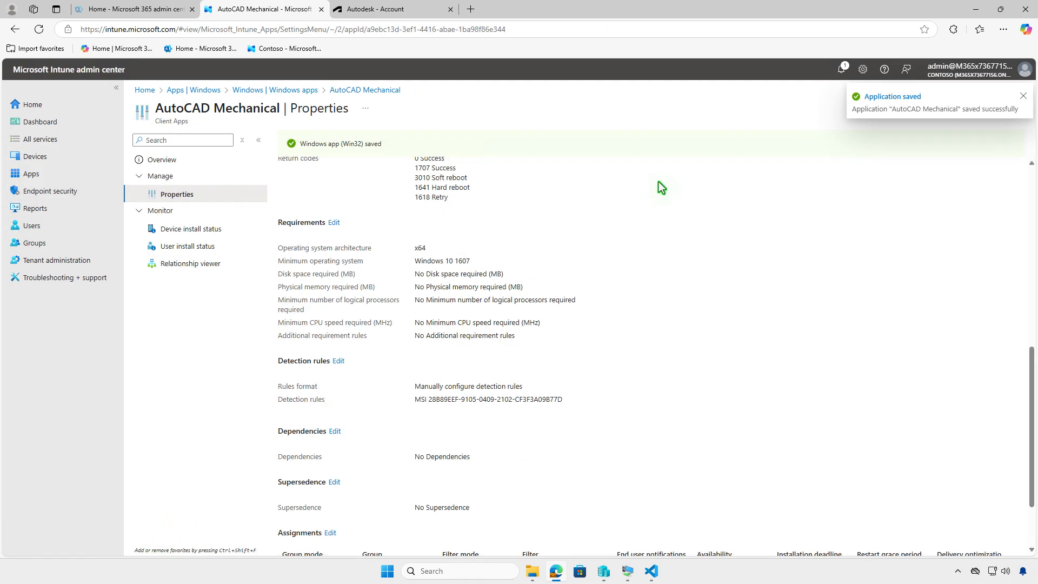
# Step: Switch to the WIN10-CLT virtual machine, sync the device in Company Portal and check the Windows notifications for the AutoCAD Mechanical uninstallation
pyautogui.click(975, 9)
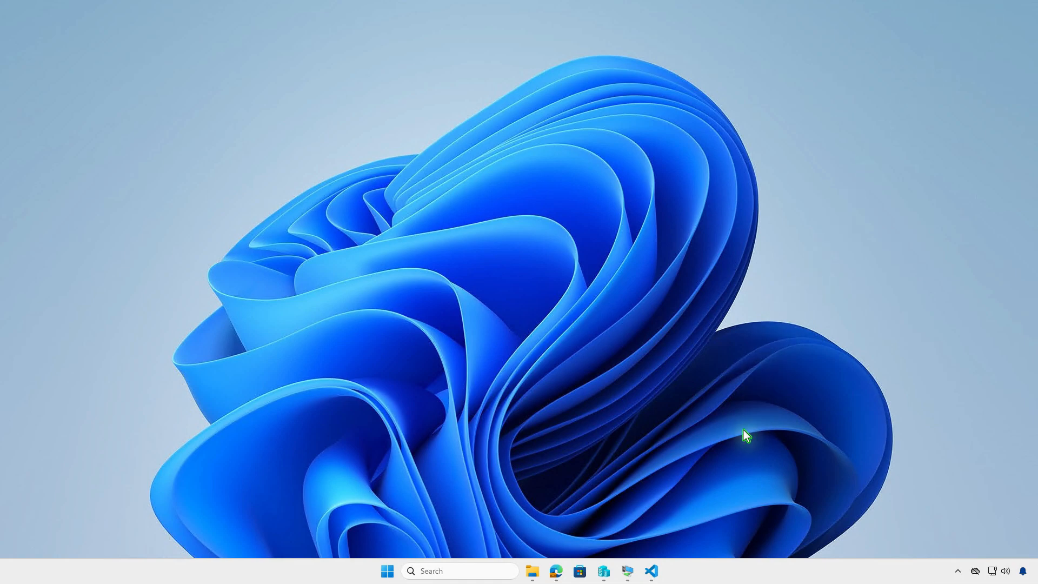
pyautogui.click(626, 572)
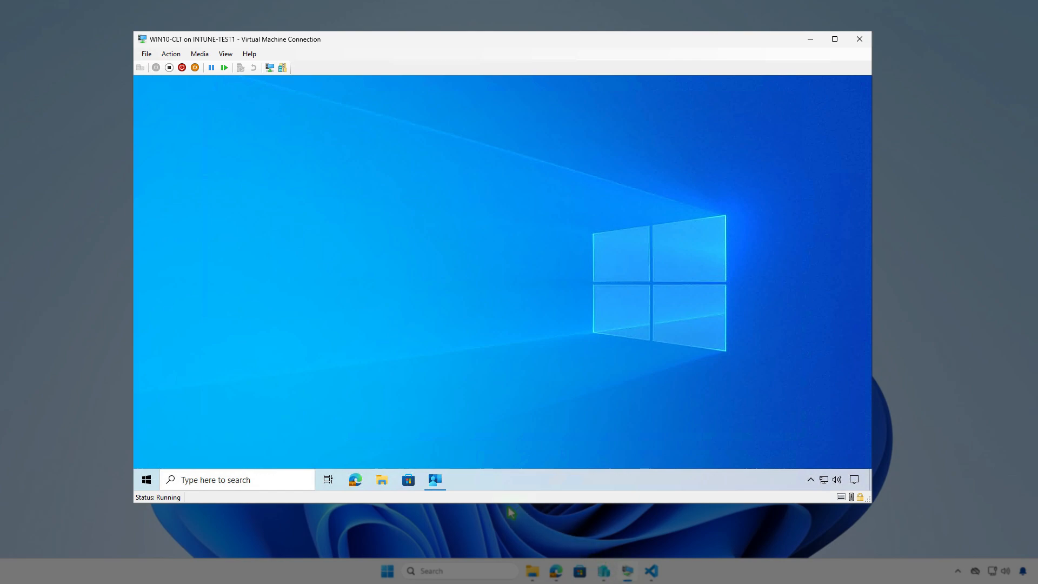
pyautogui.click(438, 481)
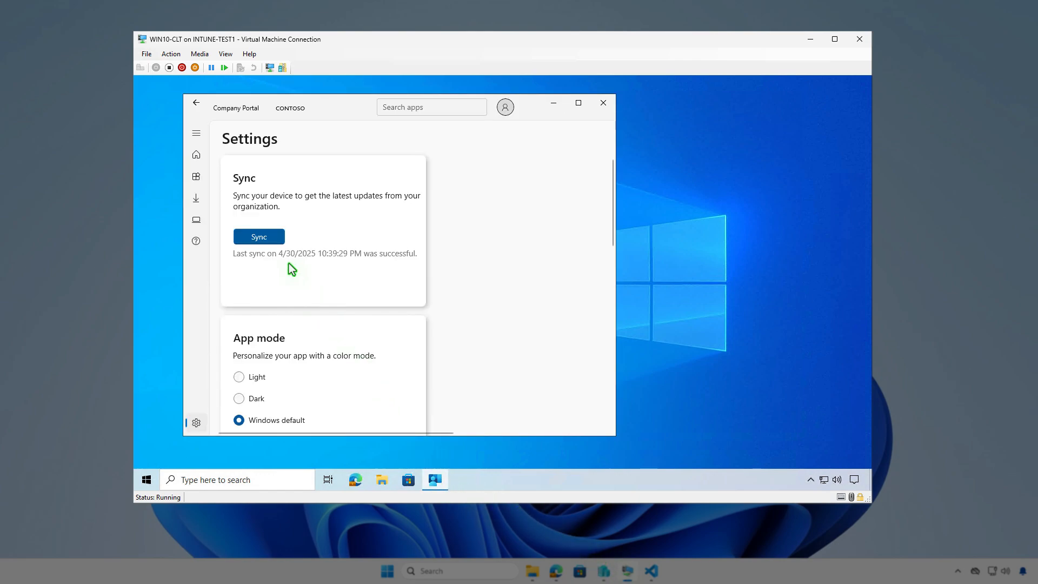
pyautogui.click(277, 240)
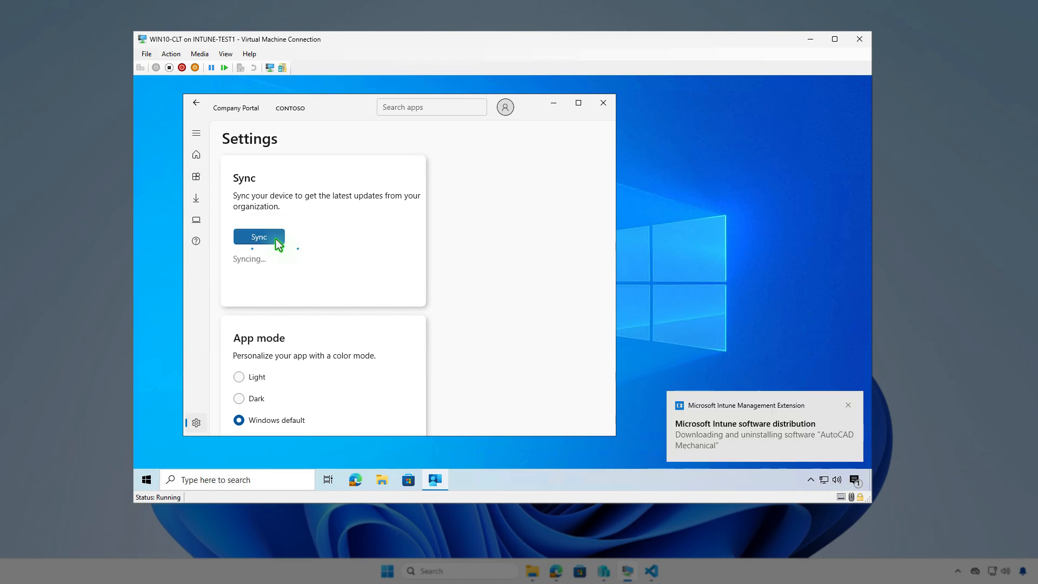
pyautogui.click(854, 481)
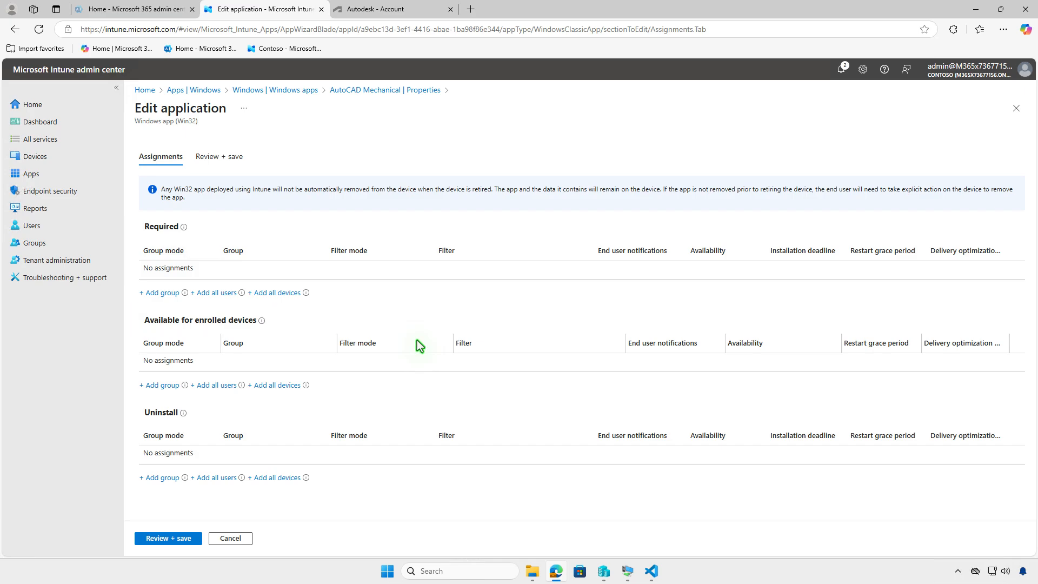
# Step: Make AutoCAD Mechanical available for enrolled devices to the Test_Users group, then review and save the assignments
pyautogui.click(166, 386)
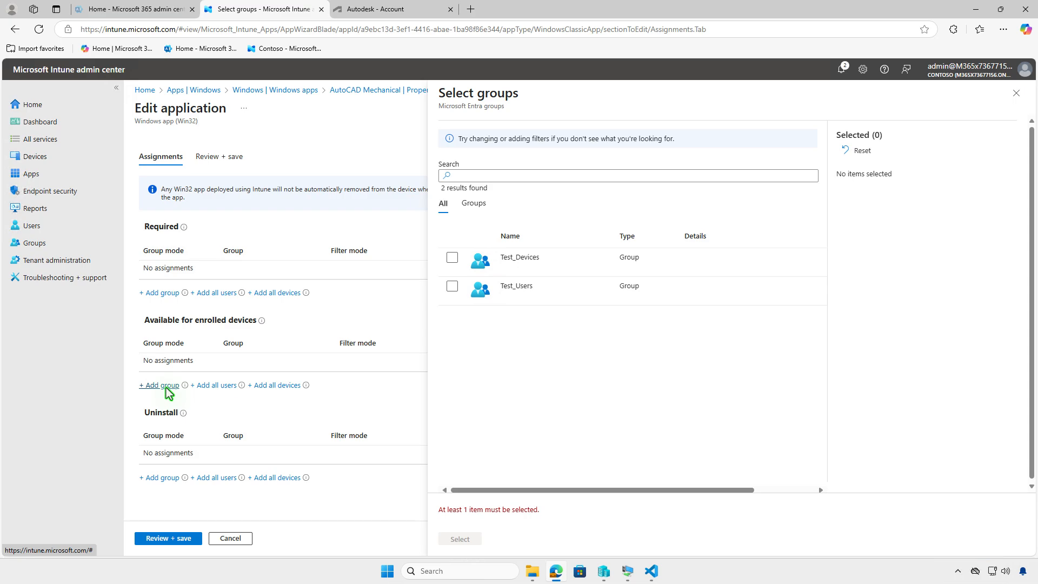
pyautogui.click(452, 286)
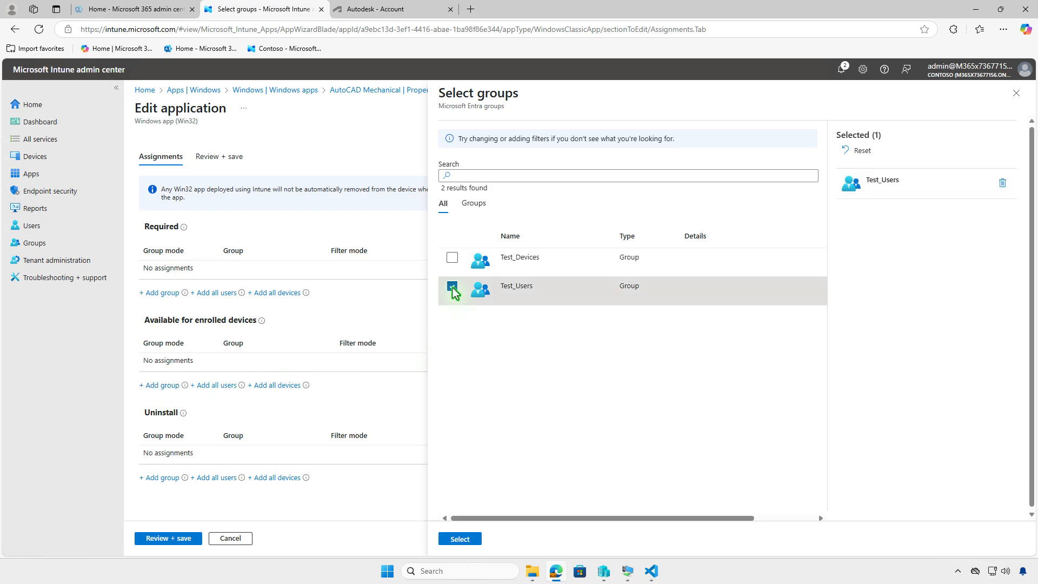
pyautogui.click(459, 538)
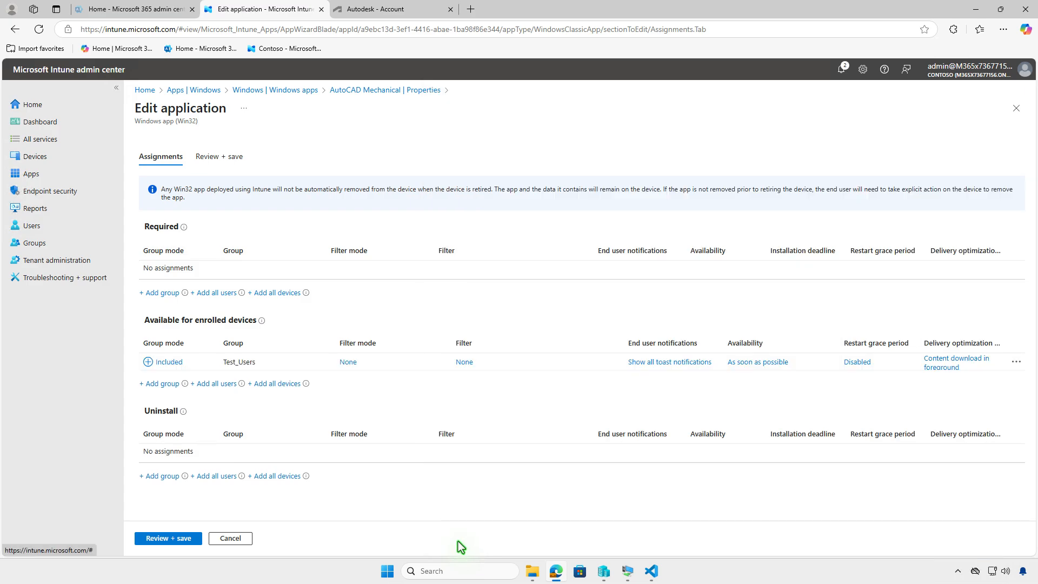
pyautogui.click(177, 538)
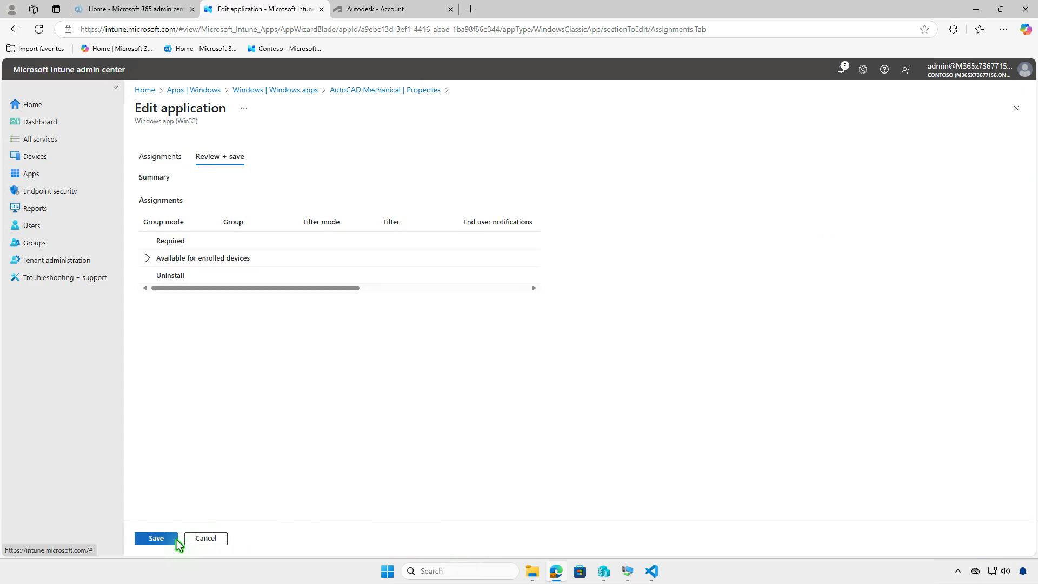
pyautogui.click(169, 543)
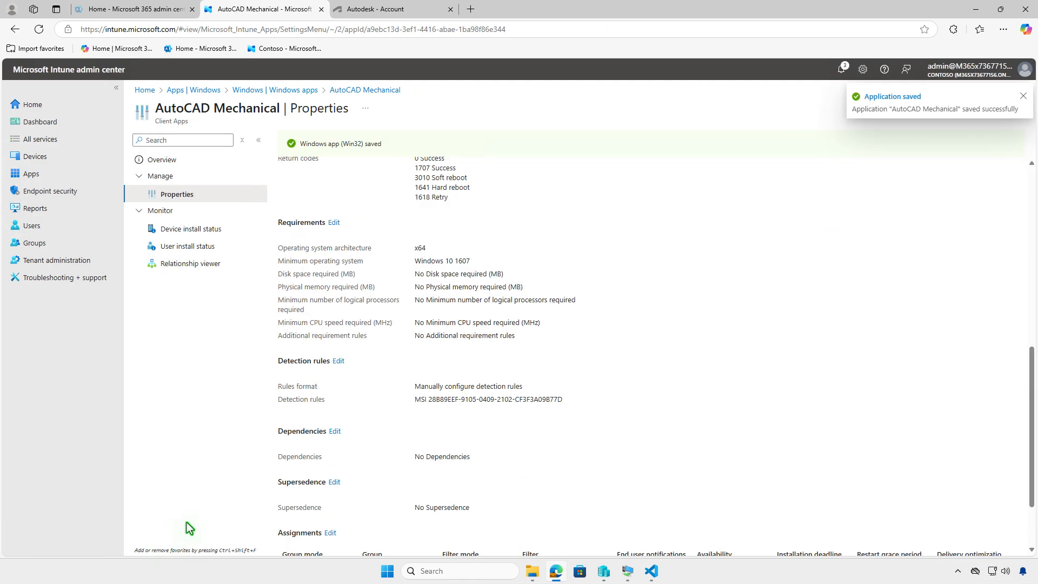
# Step: Switch to the WIN10-CLT virtual machine, install AutoCAD Mechanical from the Company Portal apps and check the Windows notifications
pyautogui.click(975, 13)
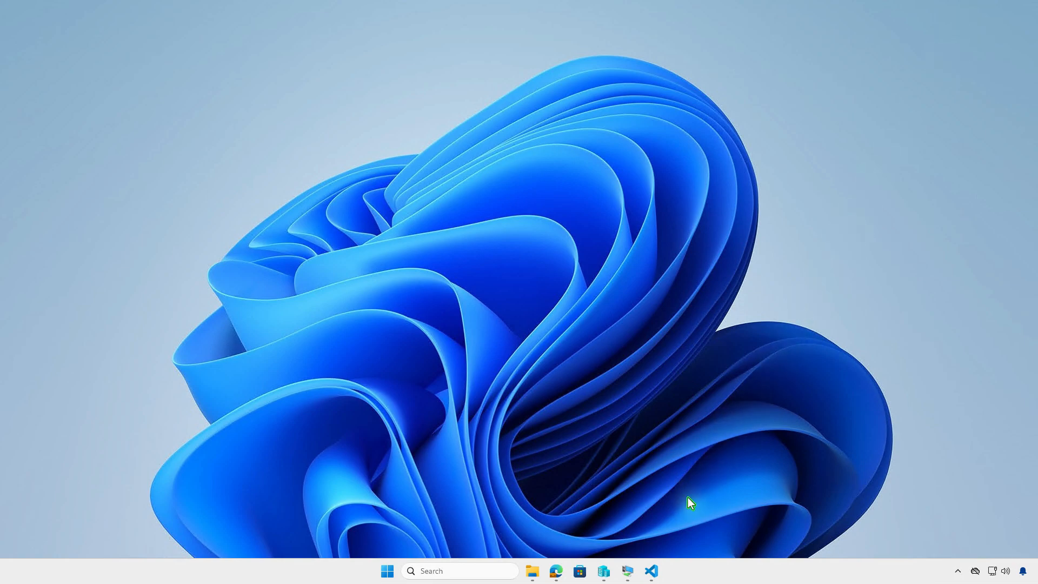
pyautogui.click(629, 572)
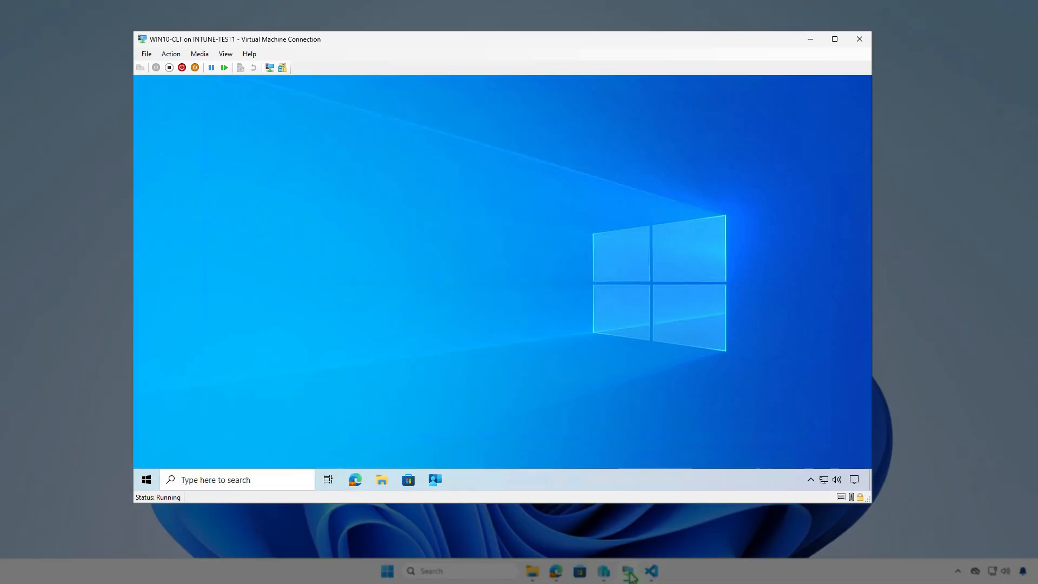
pyautogui.click(428, 481)
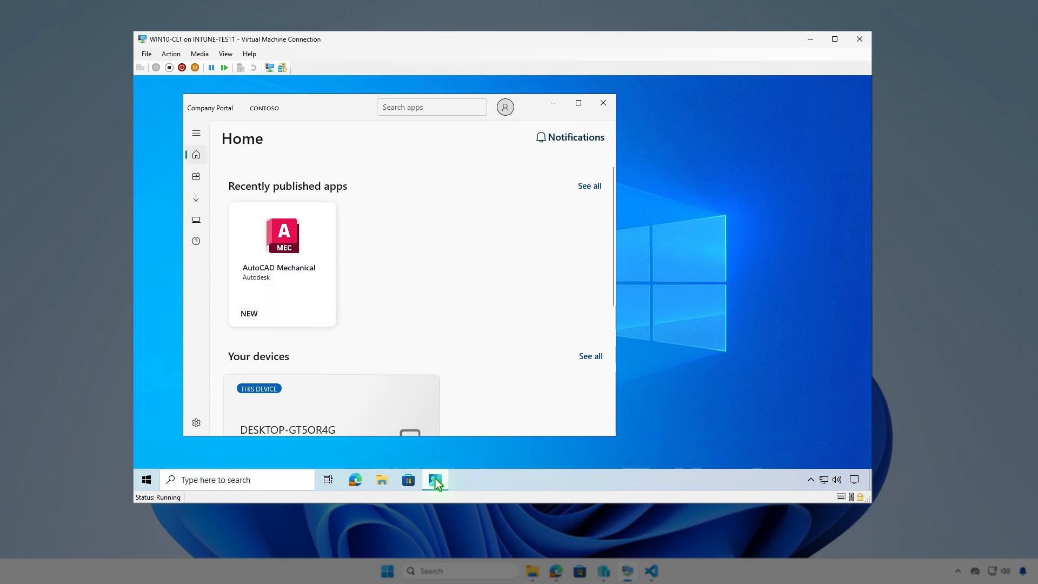
pyautogui.click(200, 179)
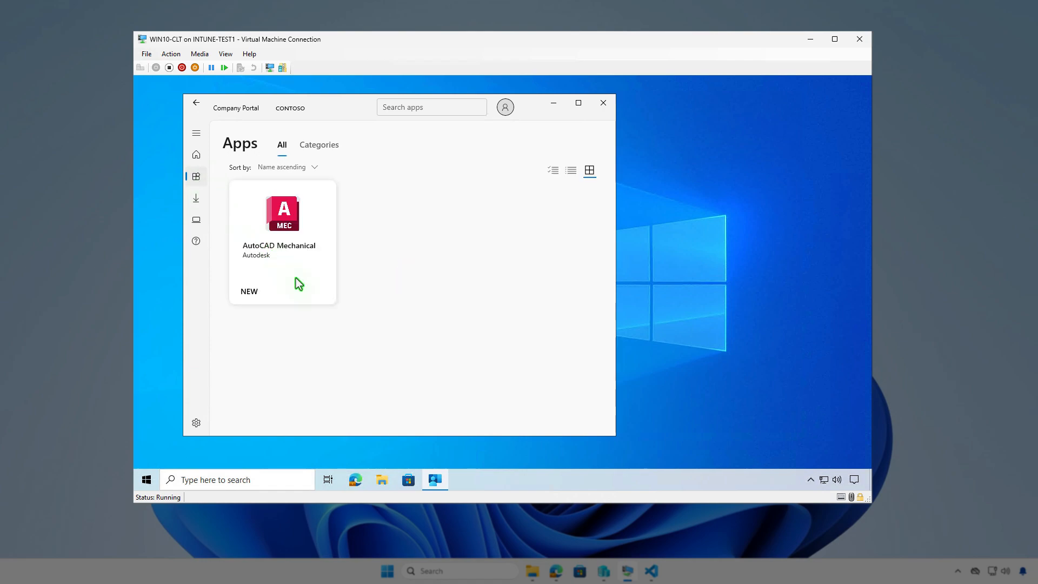
pyautogui.click(297, 278)
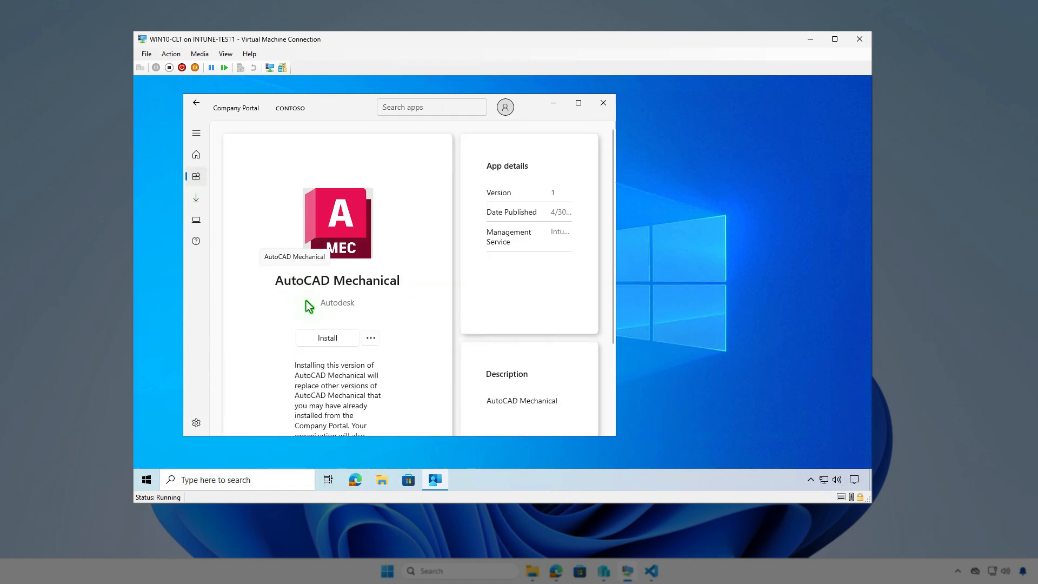
pyautogui.click(340, 342)
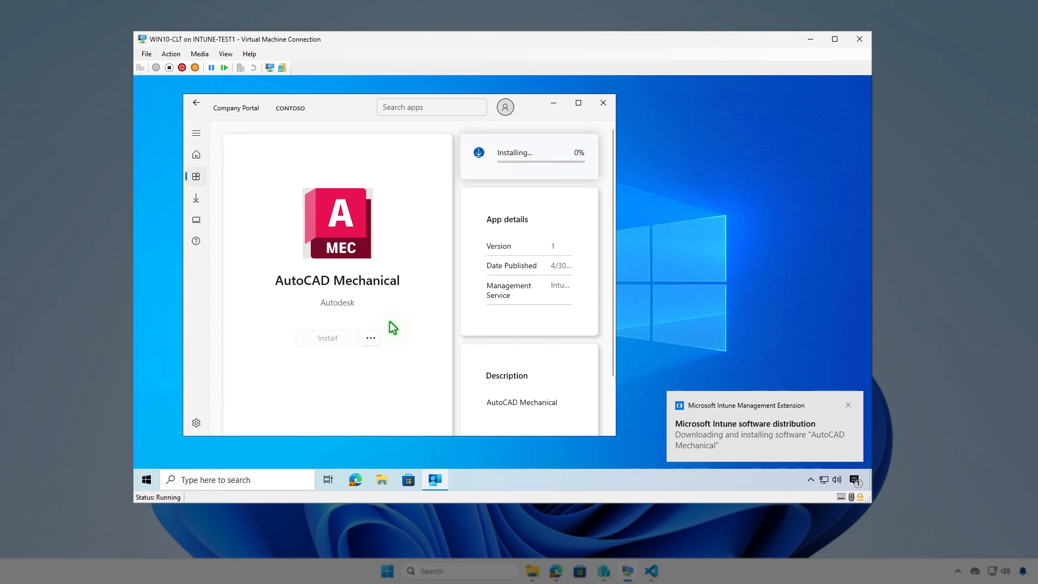
pyautogui.click(857, 482)
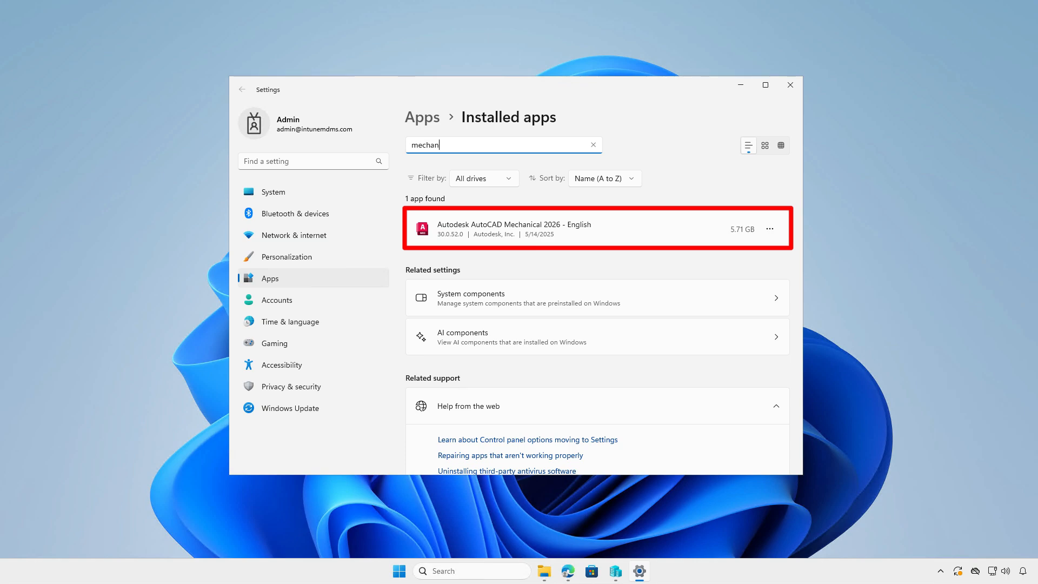
# Step: Close Settings and list the installed Autodesk products in an administrator PowerShell with Get-WmiObject -Class Win32_Product | Where { $_.Vendor -like 'Autodesk*'} | FT
pyautogui.click(790, 87)
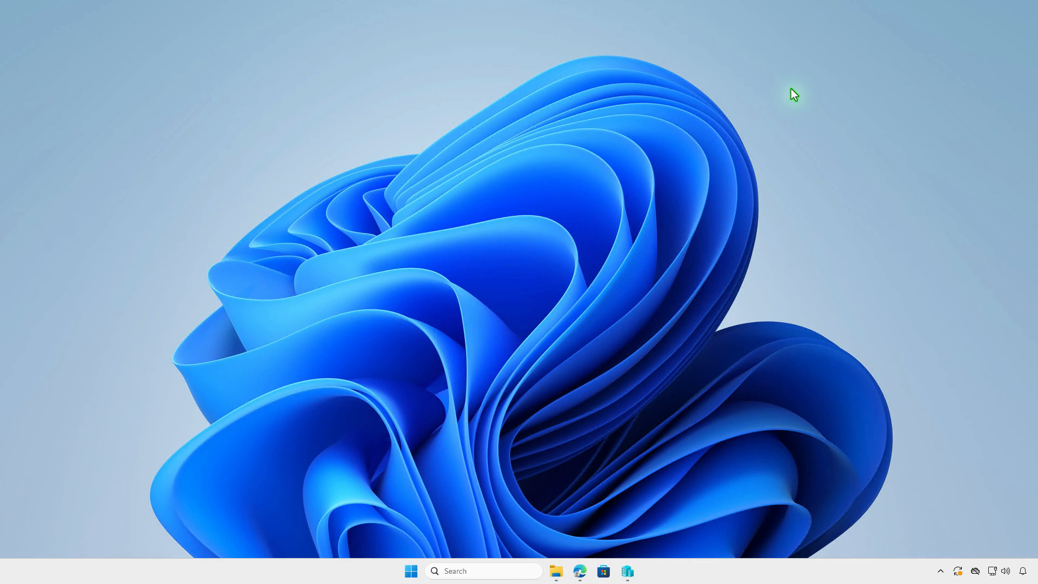
pyautogui.rightClick(411, 570)
pyautogui.click(445, 416)
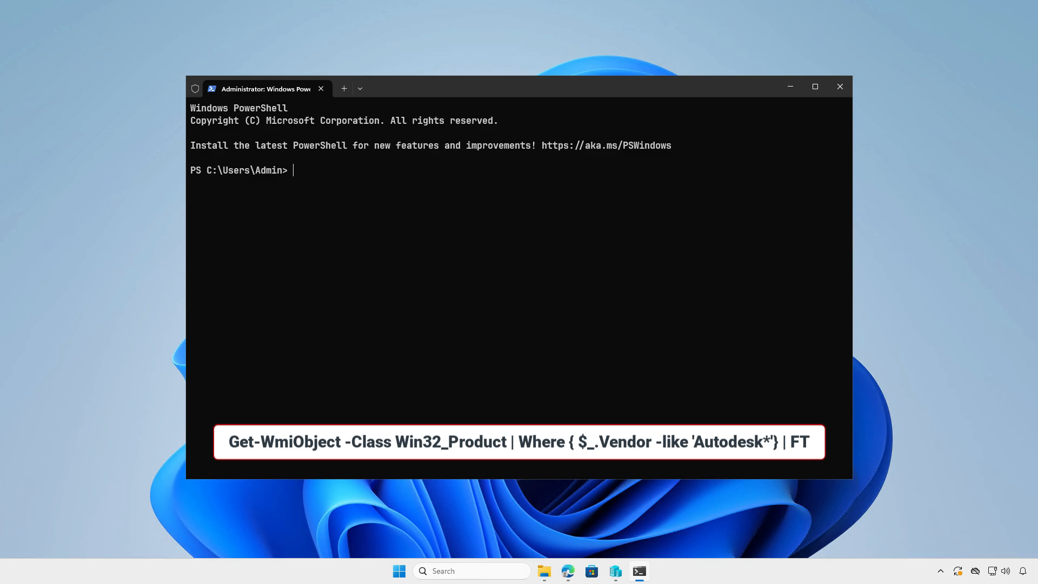
pyautogui.write("Get-WmiObject -Class Win32_Product | Where { $_.Vendor -like 'Autodesk*'} | FT")
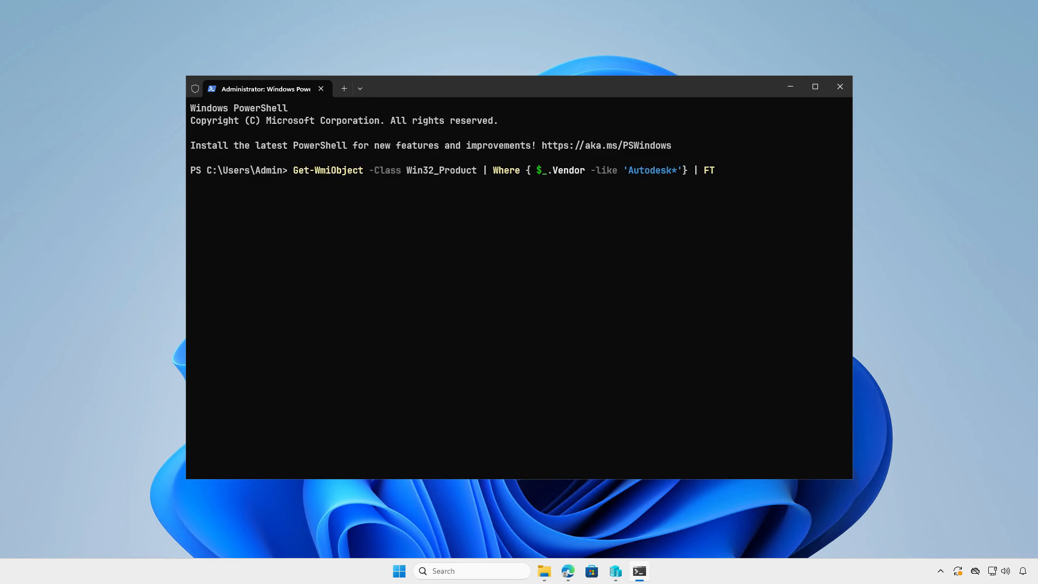
pyautogui.press('Return')
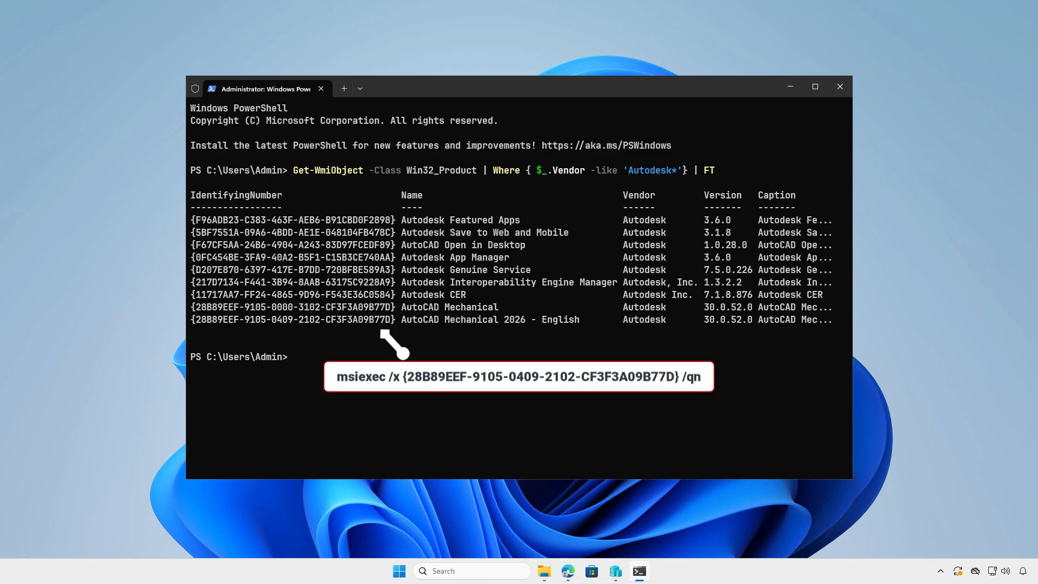